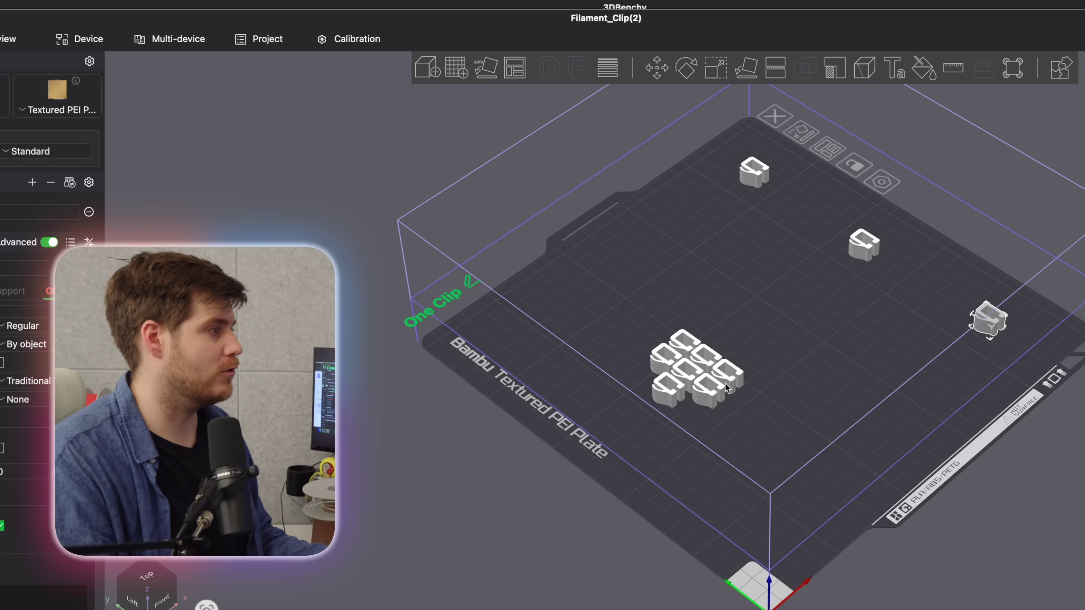
Step: Drag two clips out of the crowded cluster to open spots on the plate
{"action": "left_click_drag", "start_coordinate": [691, 359], "coordinate": [641, 248]}
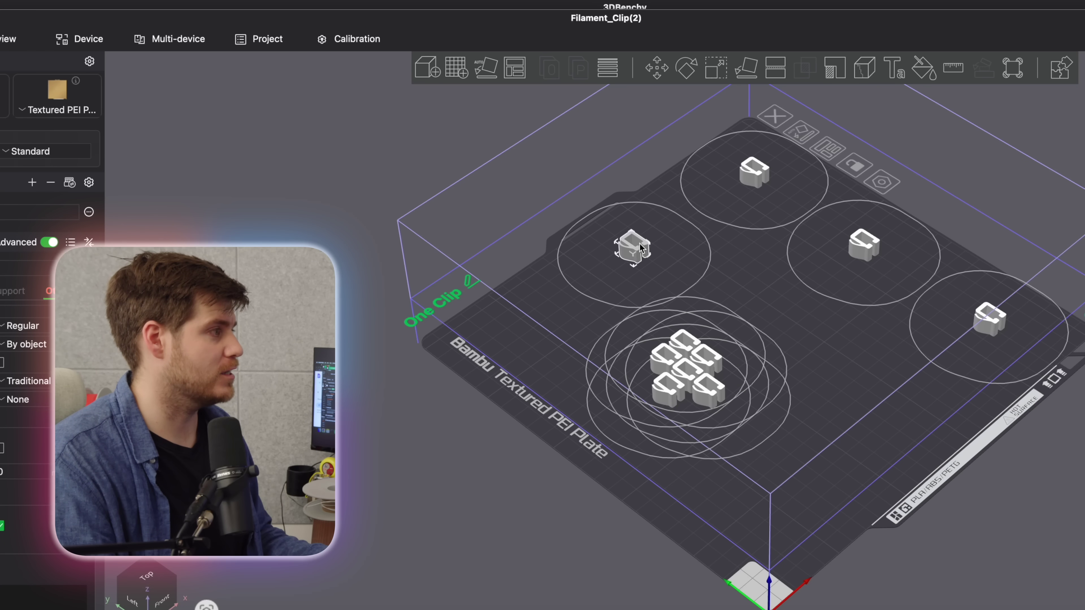
{"action": "left_click_drag", "start_coordinate": [686, 341], "coordinate": [749, 309]}
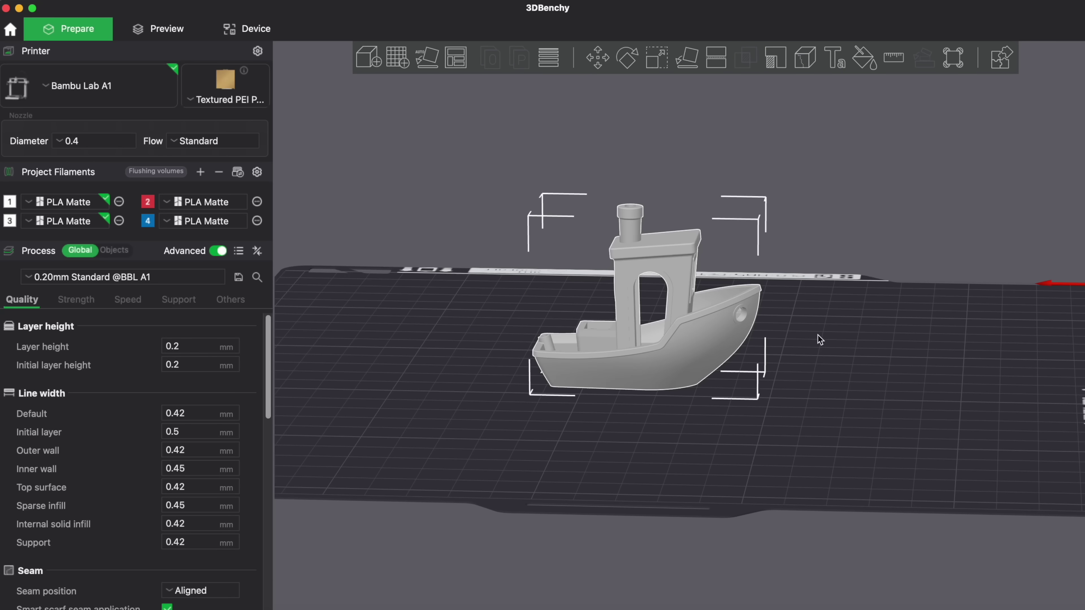
Step: Import the Original 3D Benchy from its MakerWorld page onto the textured PEI plate
{"action": "key", "text": "0"}
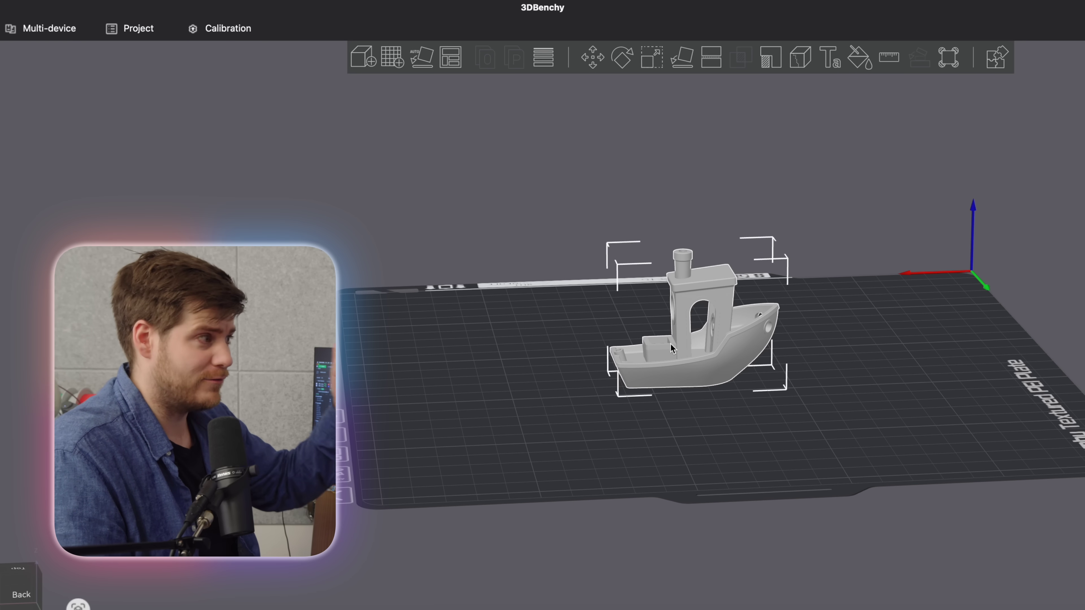
{"action": "left_click_drag", "start_coordinate": [472, 245], "coordinate": [533, 248]}
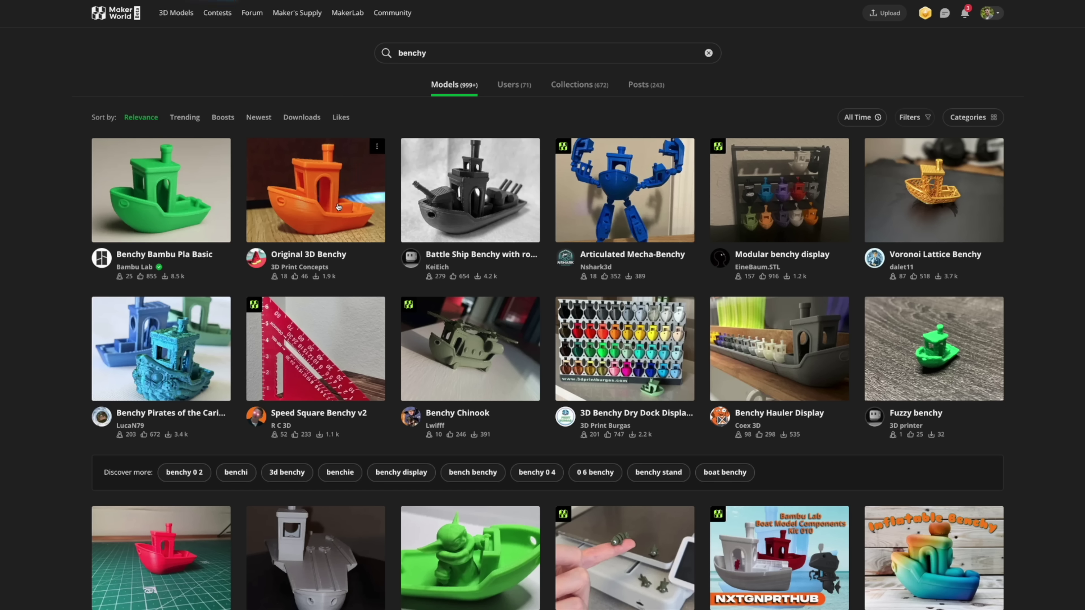
{"action": "left_click", "coordinate": [338, 207]}
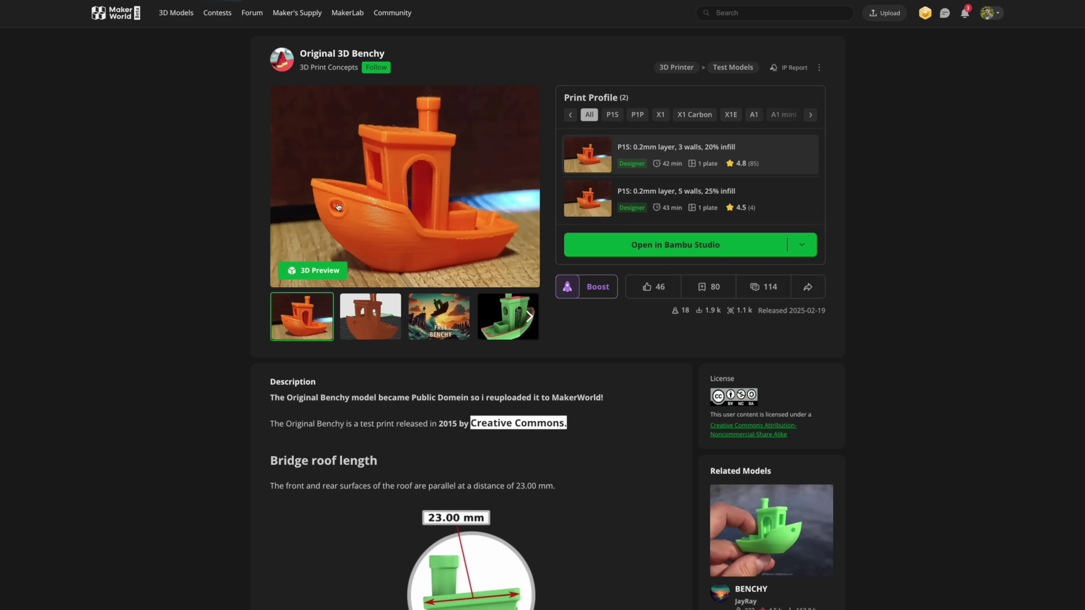
{"action": "left_click", "coordinate": [772, 251]}
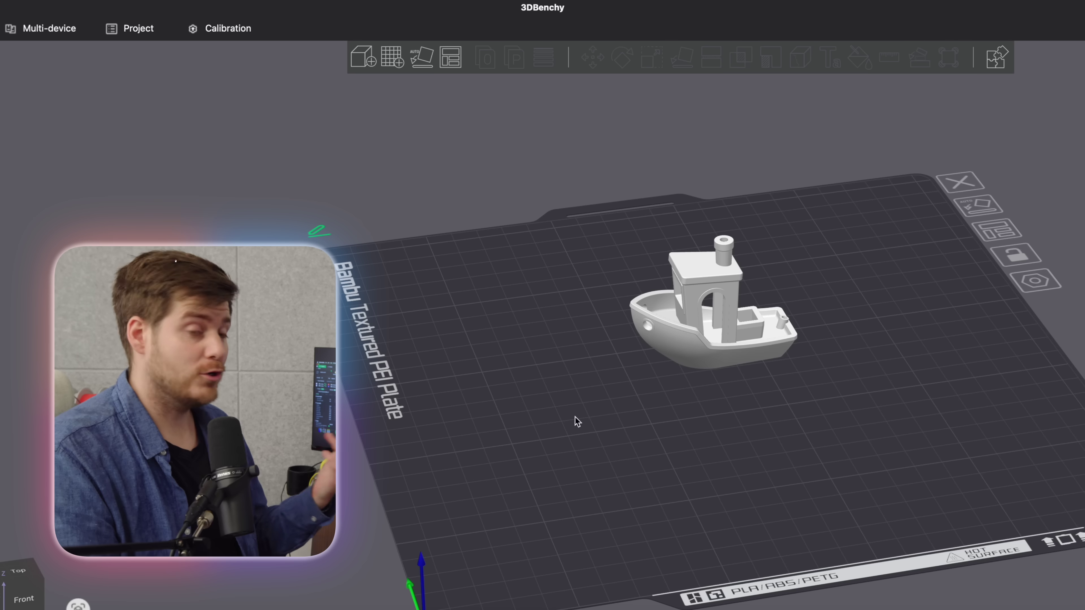
Step: Orbit around the Benchy, then snap the camera to a straight-on view with the view cube
{"action": "mouse_move", "coordinate": [575, 417]}
{"action": "left_mouse_down"}
{"action": "mouse_move", "coordinate": [478, 414]}
{"action": "mouse_move", "coordinate": [513, 407]}
{"action": "mouse_move", "coordinate": [593, 427]}
{"action": "mouse_move", "coordinate": [584, 398]}
{"action": "left_mouse_up"}
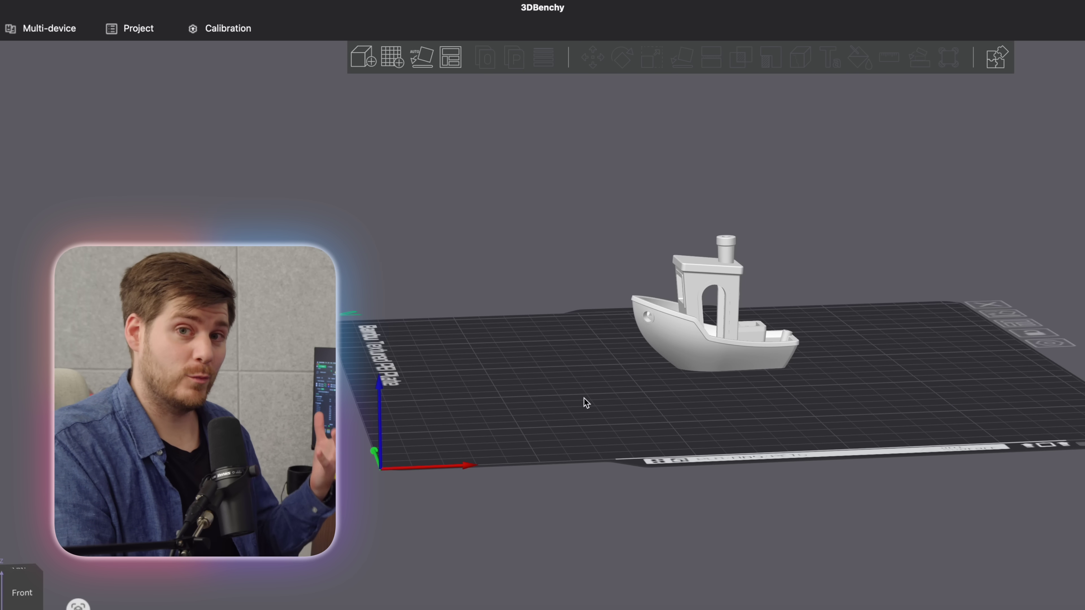
{"action": "left_click_drag", "start_coordinate": [584, 398], "coordinate": [647, 395]}
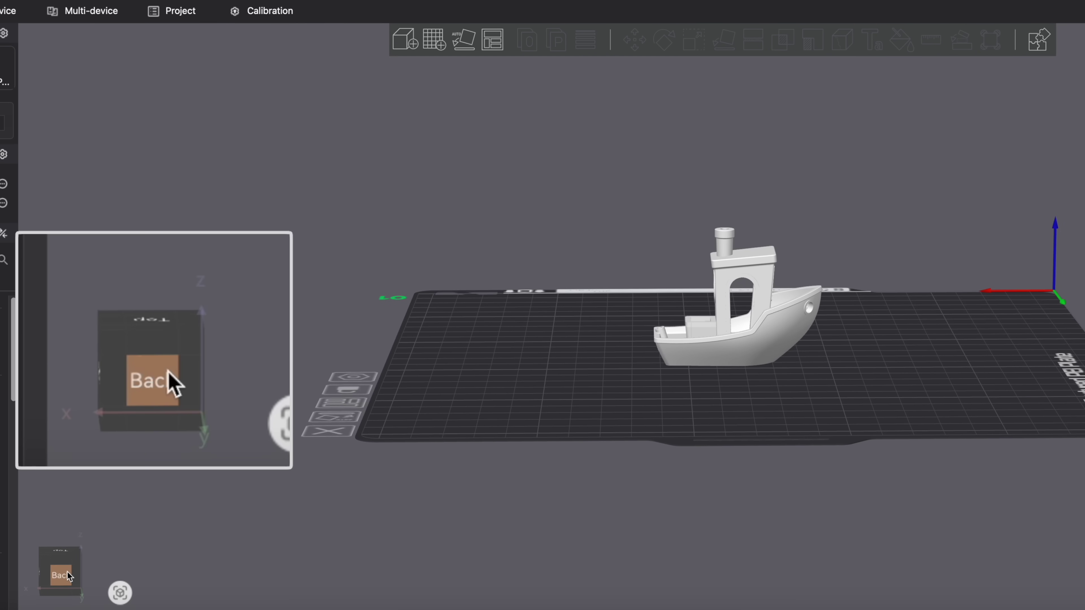
{"action": "mouse_move", "coordinate": [67, 577]}
{"action": "left_mouse_down"}
{"action": "mouse_move", "coordinate": [45, 591]}
{"action": "mouse_move", "coordinate": [56, 577]}
{"action": "mouse_move", "coordinate": [48, 587]}
{"action": "mouse_move", "coordinate": [98, 583]}
{"action": "mouse_move", "coordinate": [66, 586]}
{"action": "mouse_move", "coordinate": [60, 559]}
{"action": "left_mouse_up"}
{"action": "left_click", "coordinate": [60, 559]}
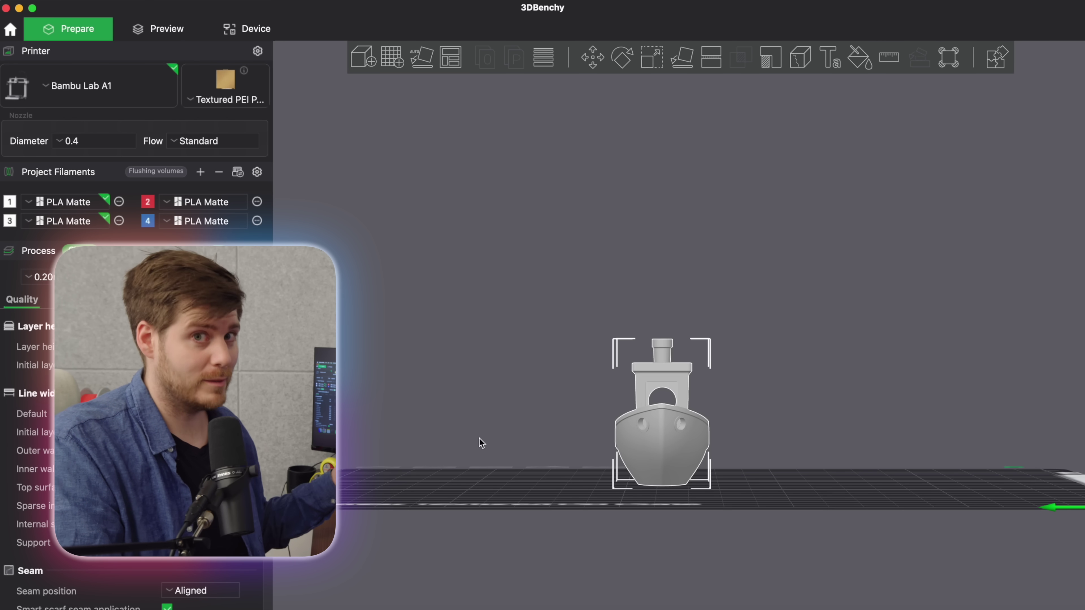
Step: Switch to isometric view, orbit to a side-on angle, and collapse the settings sidebar
{"action": "key", "text": "0"}
{"action": "left_click_drag", "start_coordinate": [487, 441], "coordinate": [494, 448]}
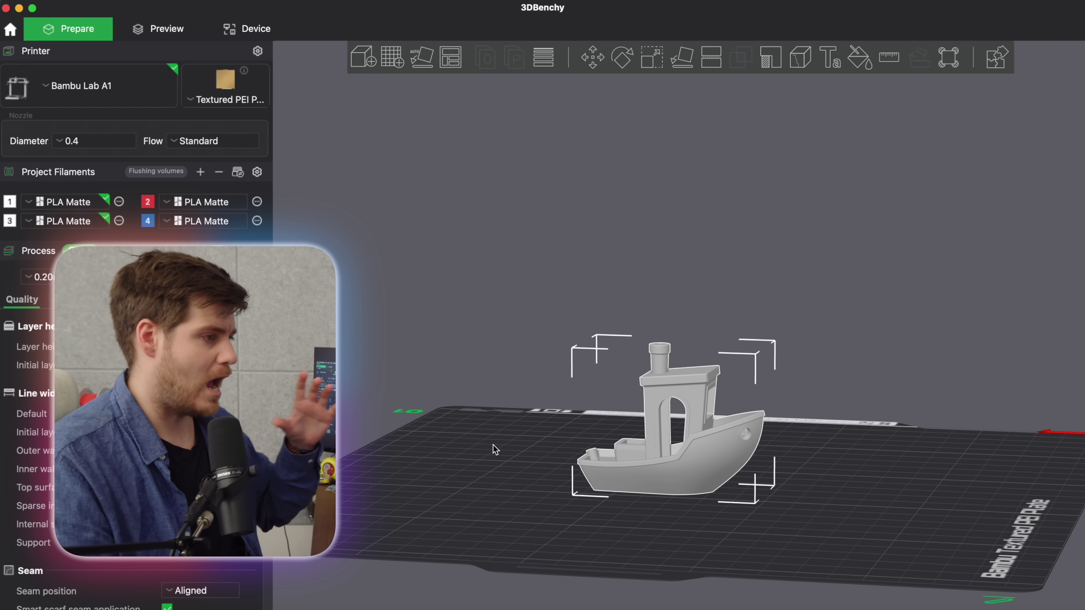
{"action": "left_click_drag", "start_coordinate": [494, 445], "coordinate": [661, 463]}
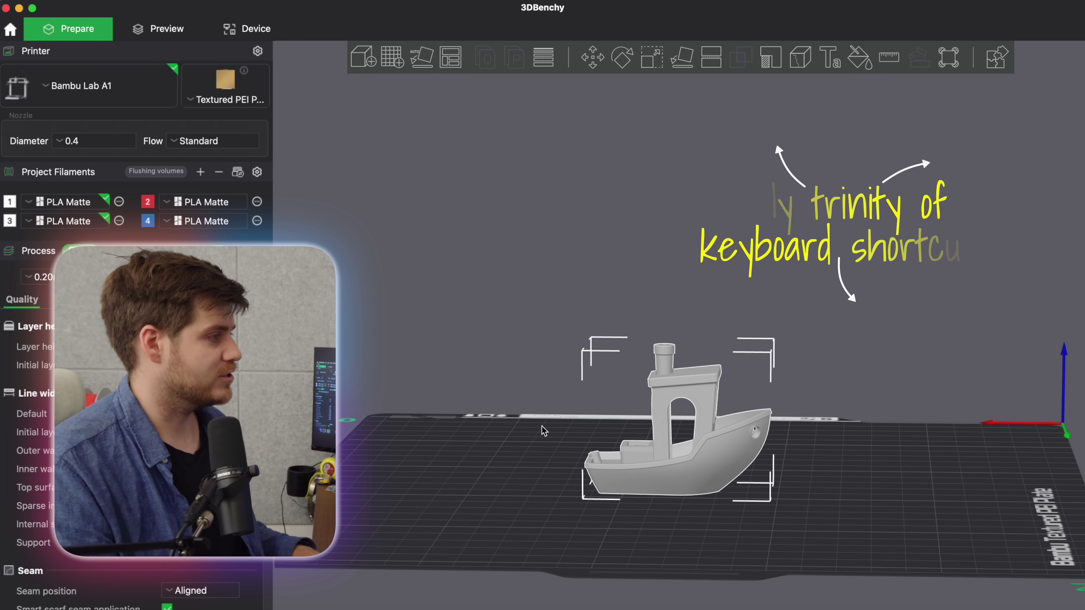
{"action": "left_click_drag", "start_coordinate": [542, 425], "coordinate": [541, 427]}
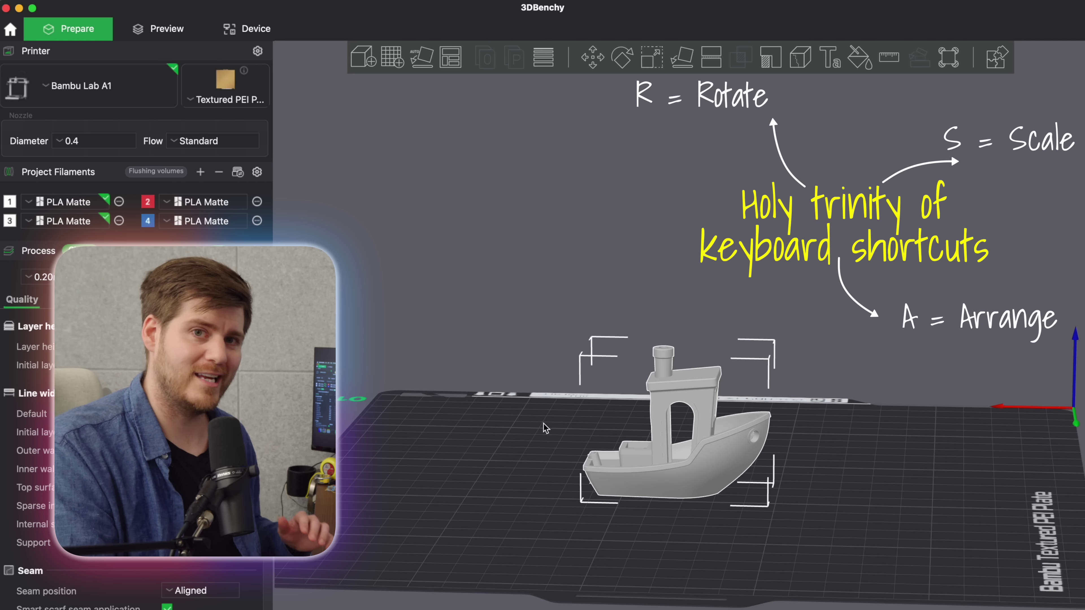
{"action": "key", "text": "shift+Tab"}
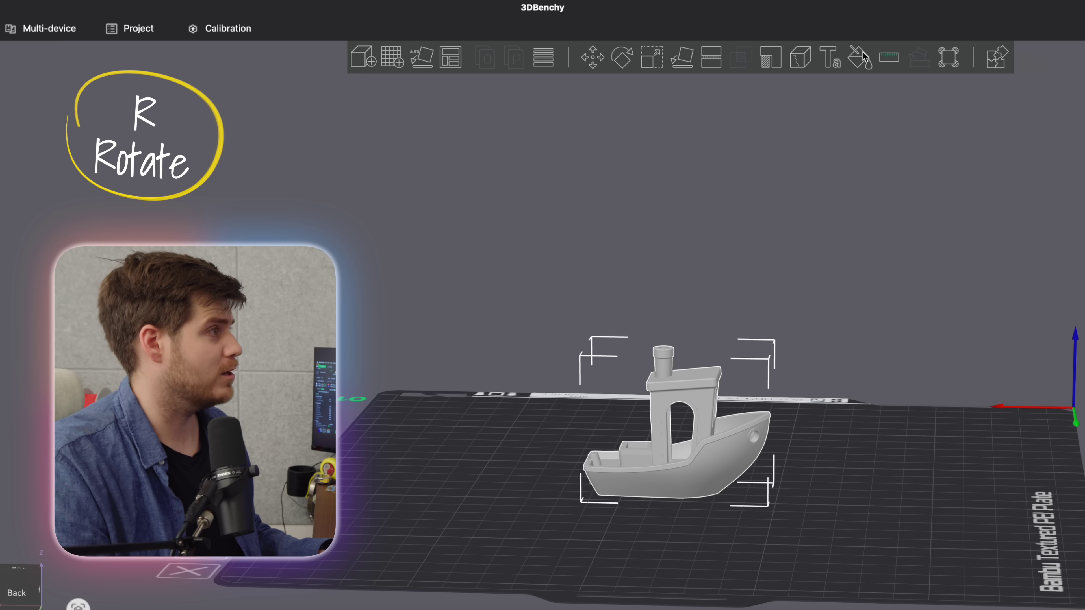
Step: Turn the Benchy with the Rotate gizmo rings until it reads 180° on X, Y and Z
{"action": "left_click", "coordinate": [619, 63]}
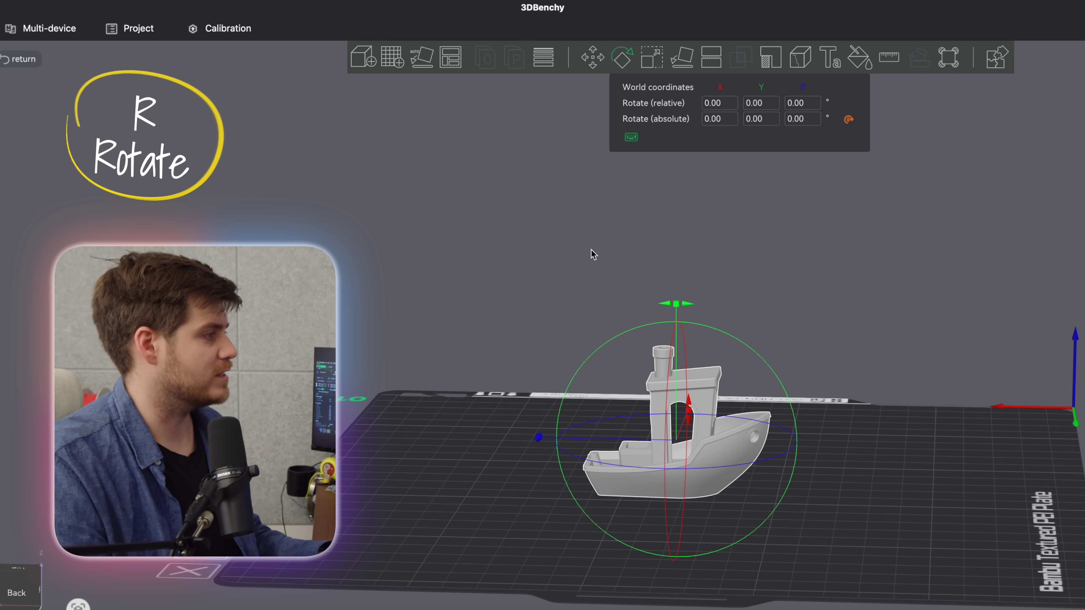
{"action": "left_click_drag", "start_coordinate": [525, 415], "coordinate": [608, 426]}
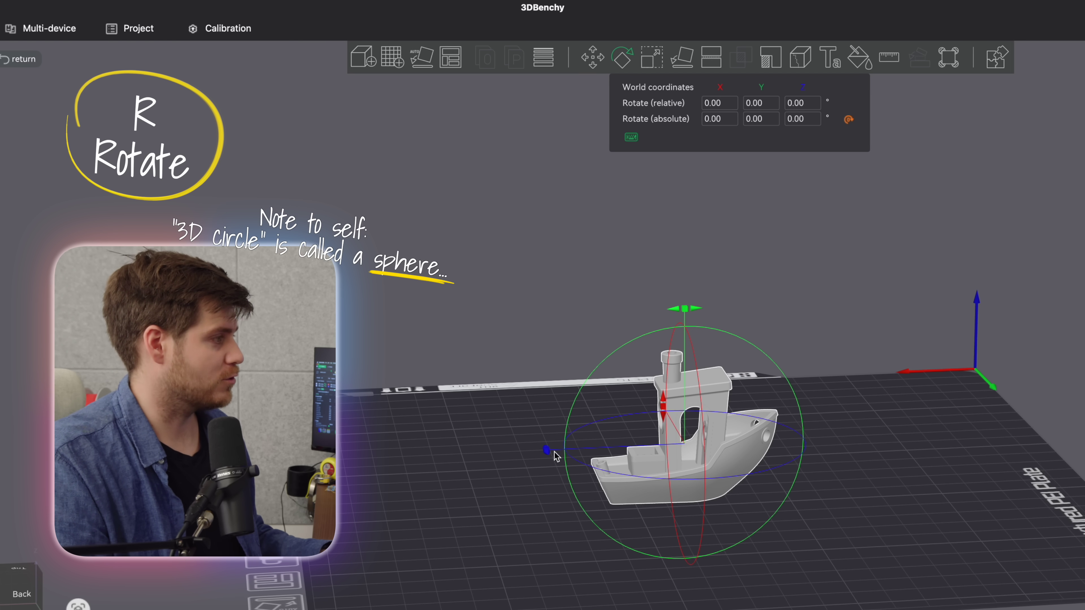
{"action": "mouse_move", "coordinate": [548, 450]}
{"action": "left_mouse_down"}
{"action": "mouse_move", "coordinate": [565, 404]}
{"action": "mouse_move", "coordinate": [548, 438]}
{"action": "left_mouse_up"}
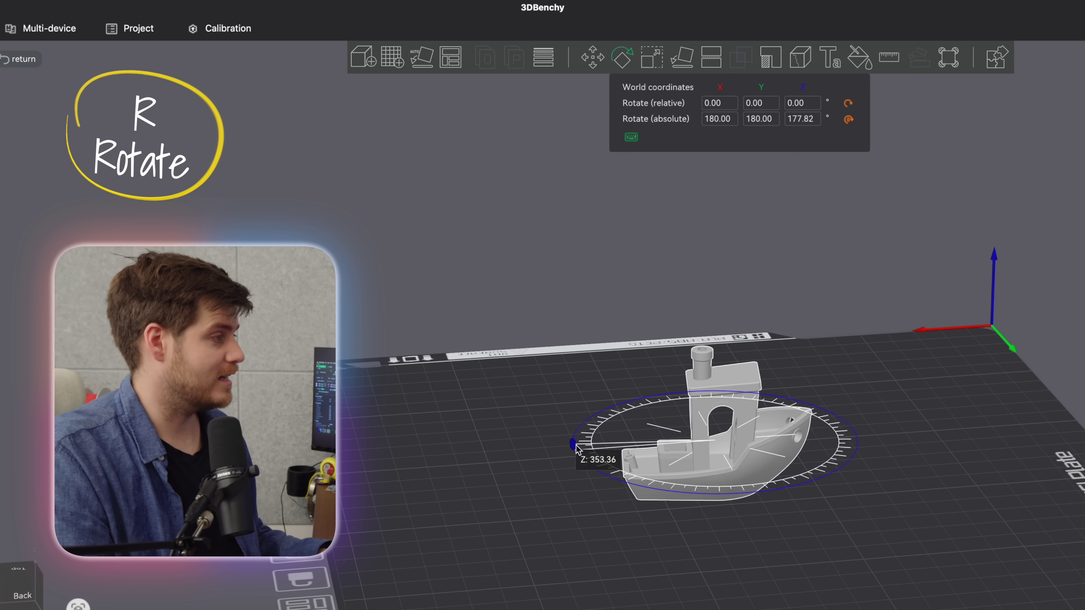
{"action": "left_click_drag", "start_coordinate": [577, 449], "coordinate": [577, 449]}
{"action": "mouse_move", "coordinate": [719, 318]}
{"action": "left_mouse_down"}
{"action": "mouse_move", "coordinate": [681, 338]}
{"action": "mouse_move", "coordinate": [713, 316]}
{"action": "mouse_move", "coordinate": [716, 301]}
{"action": "left_mouse_up"}
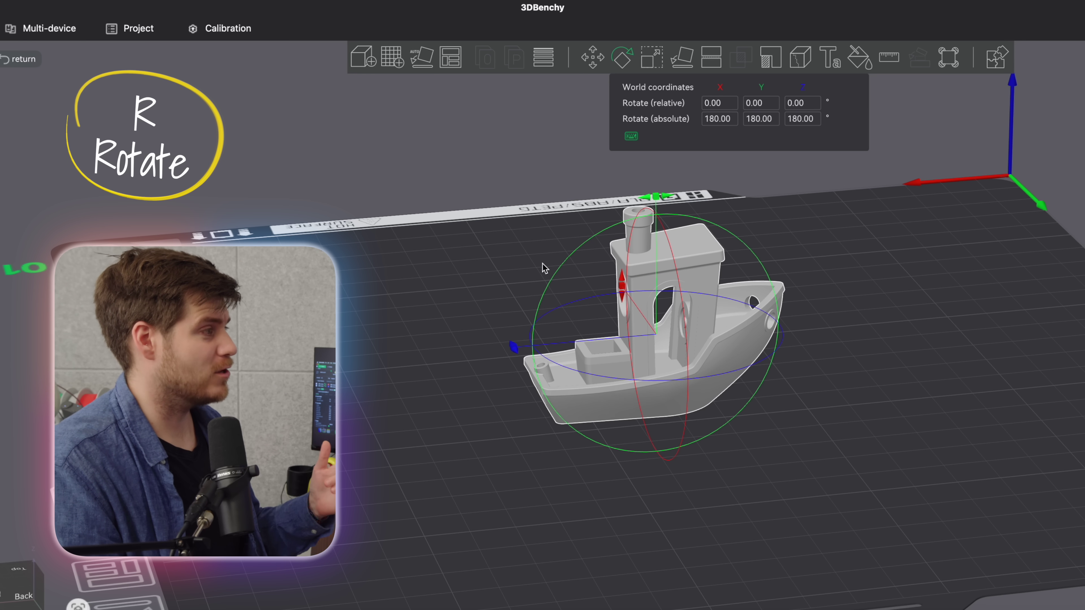
{"action": "left_click_drag", "start_coordinate": [544, 269], "coordinate": [551, 270]}
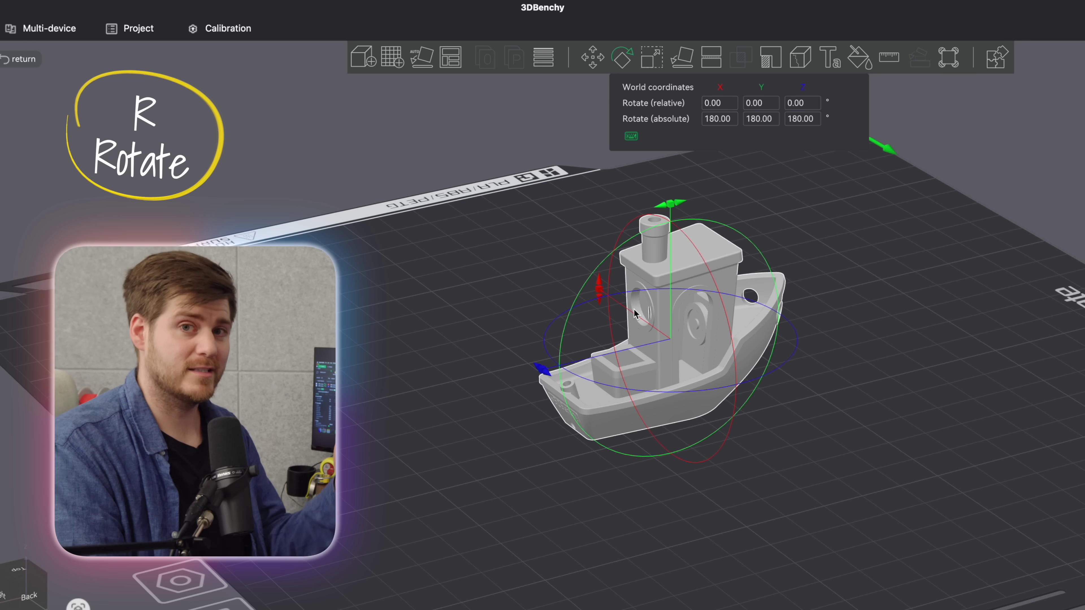
{"action": "left_click_drag", "start_coordinate": [511, 312], "coordinate": [506, 310]}
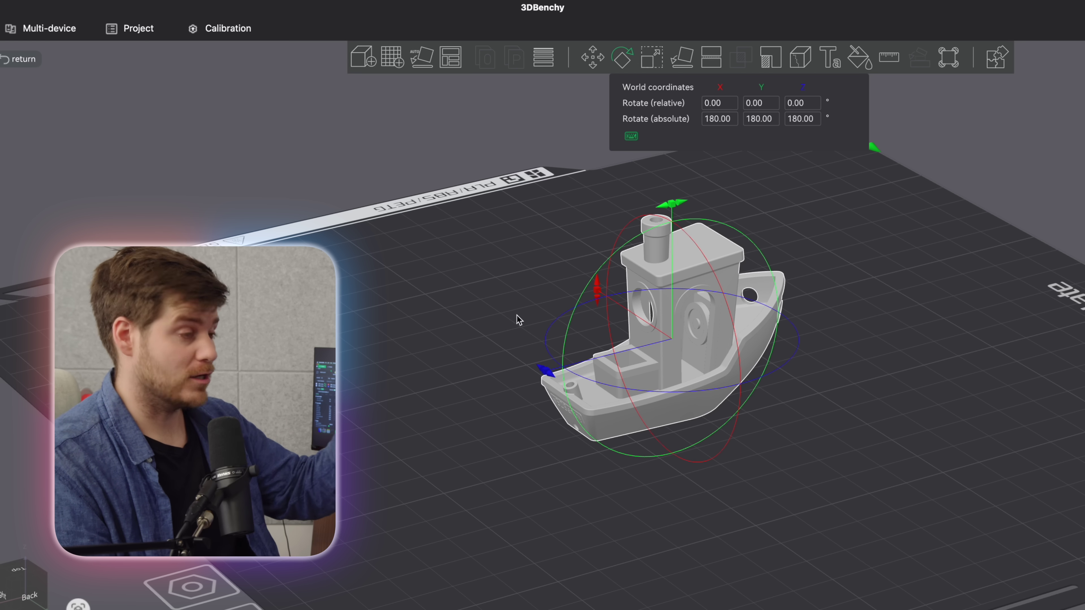
{"action": "left_click_drag", "start_coordinate": [513, 308], "coordinate": [522, 262]}
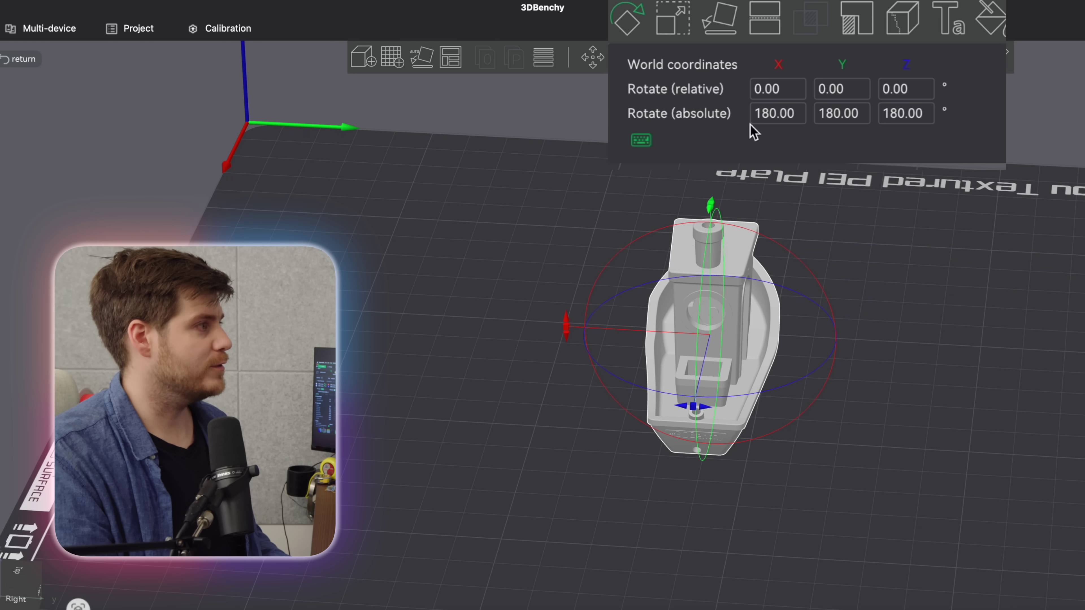
Step: Rotate the Benchy 10° about X twice using the relative rotation field
{"action": "left_click", "coordinate": [755, 95]}
{"action": "type", "text": "10"}
{"action": "key", "text": "Return"}
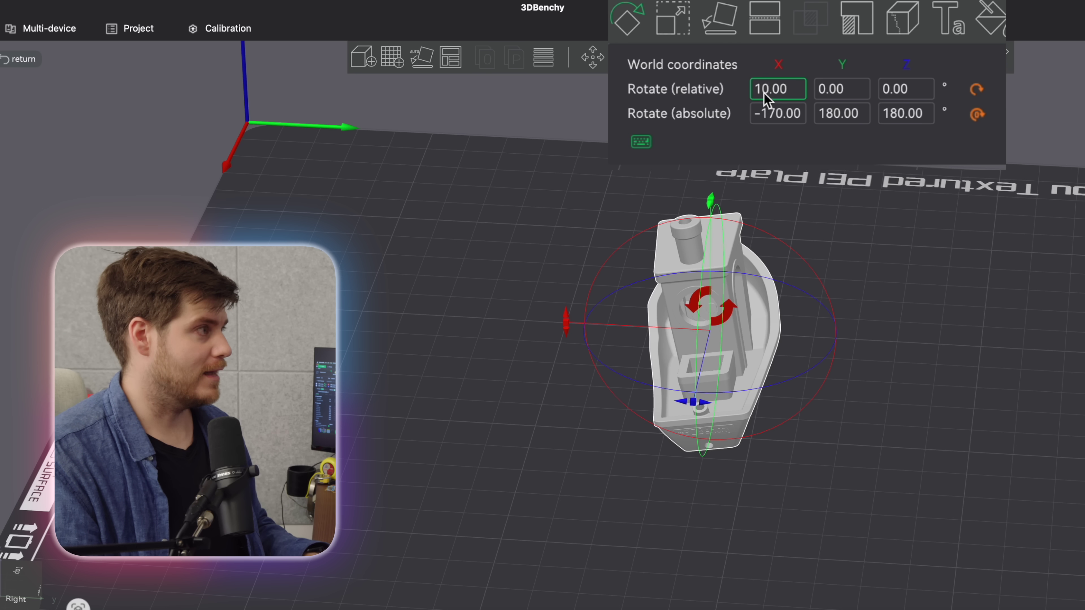
{"action": "key", "text": "Return"}
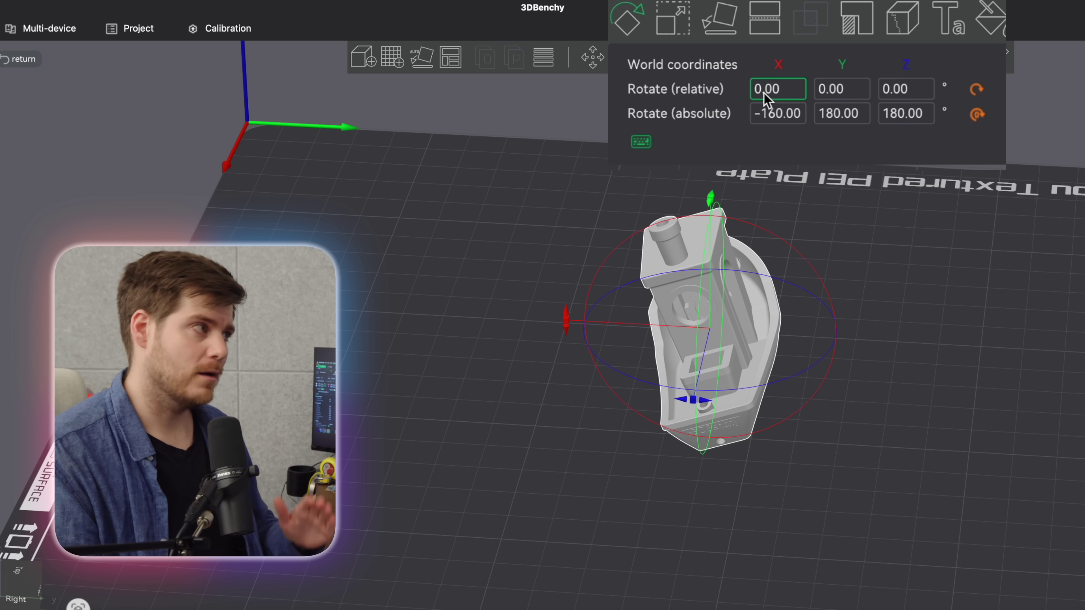
Step: Reset the Benchy's rotation, then set its absolute X rotation to 10° and then 20°
{"action": "left_click", "coordinate": [977, 90]}
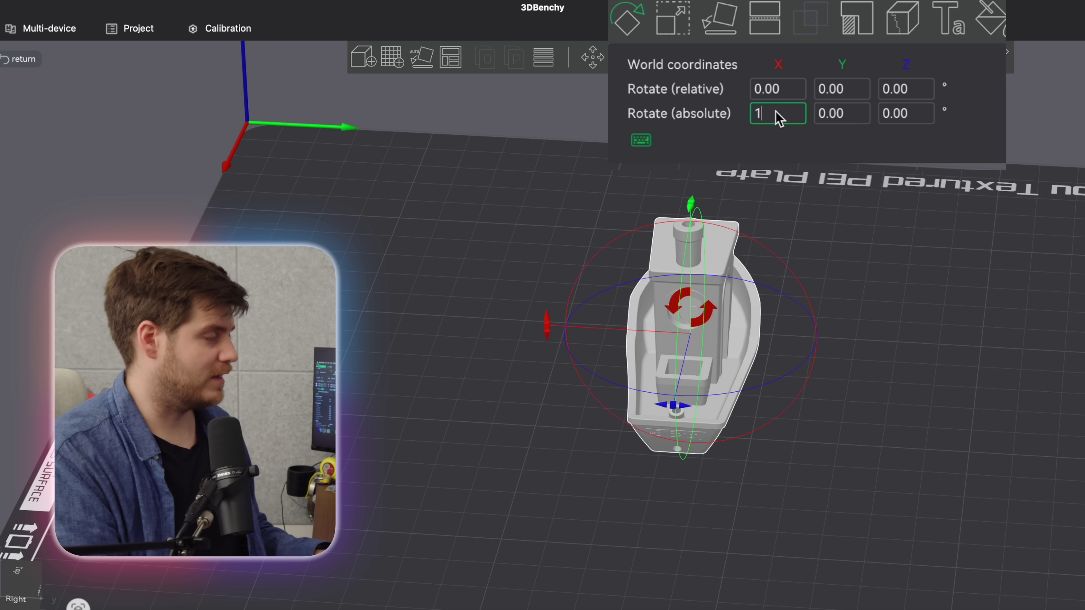
{"action": "key", "text": "Return"}
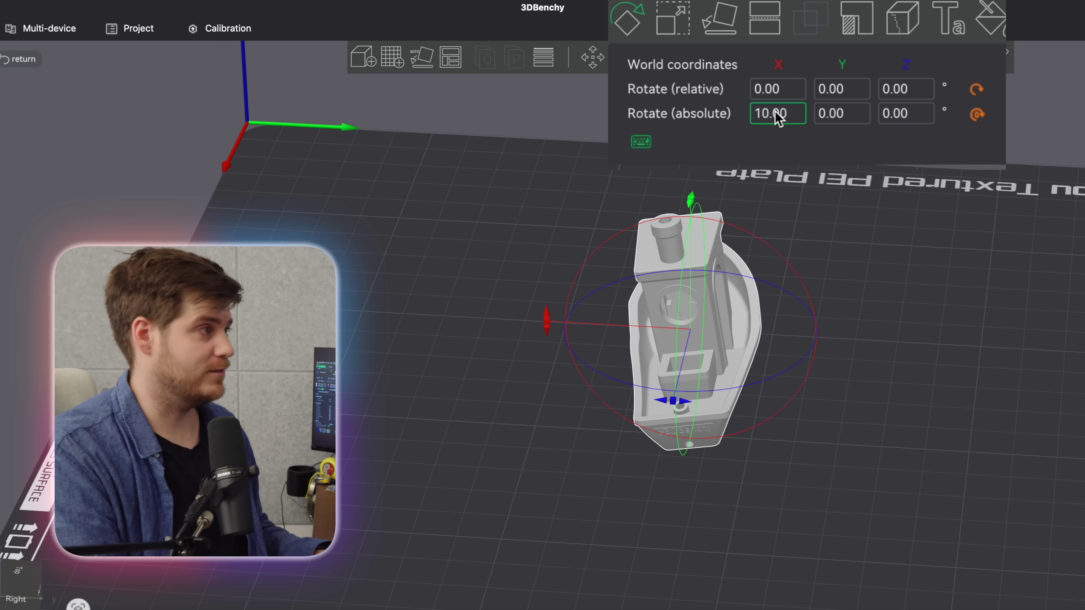
{"action": "left_click", "coordinate": [777, 119]}
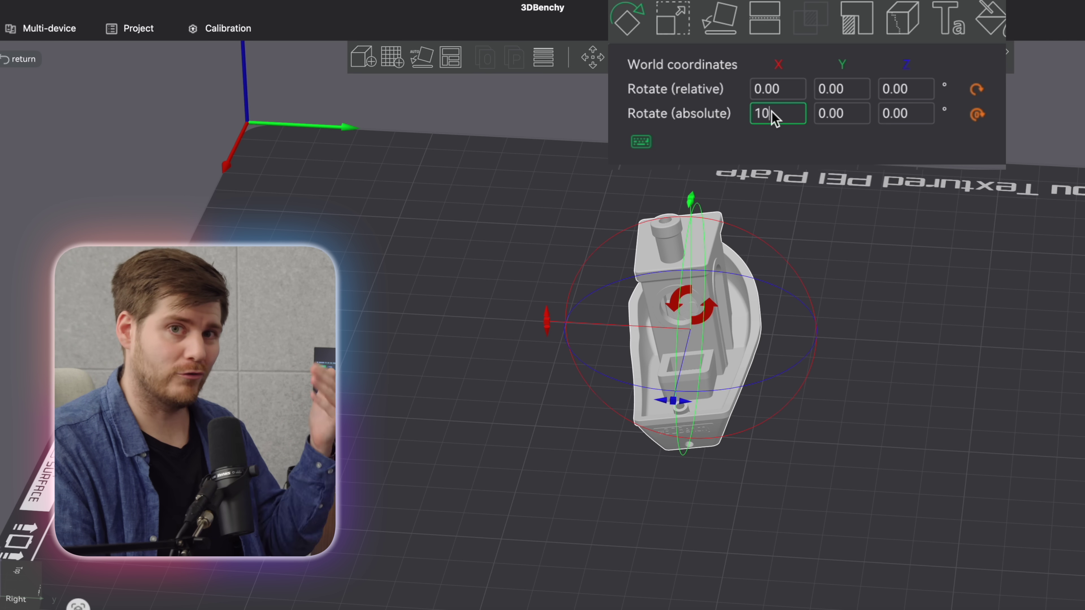
{"action": "key", "text": "Return"}
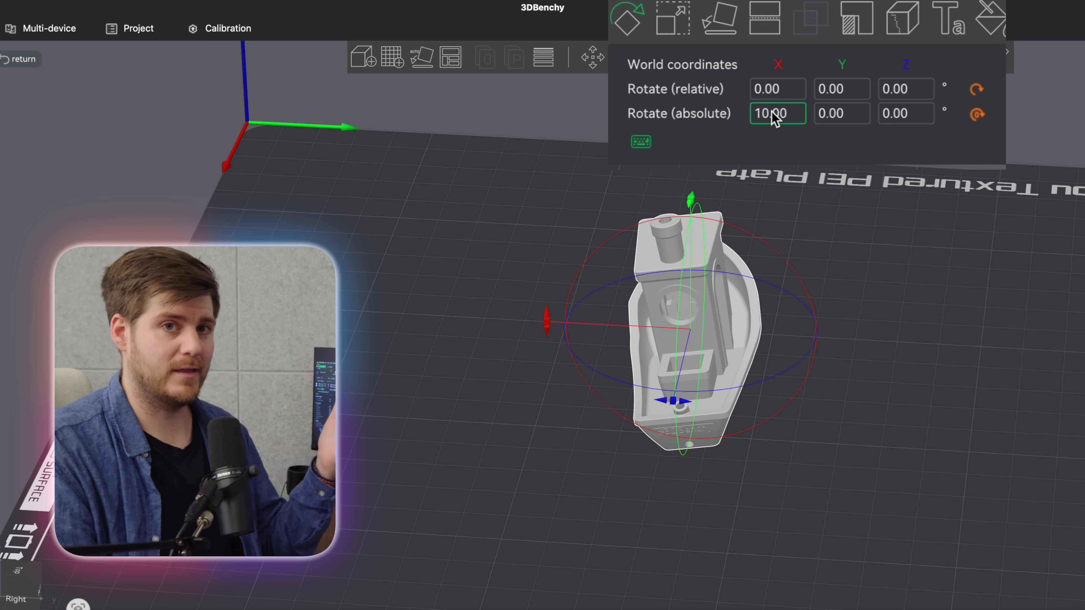
{"action": "left_click", "coordinate": [774, 117]}
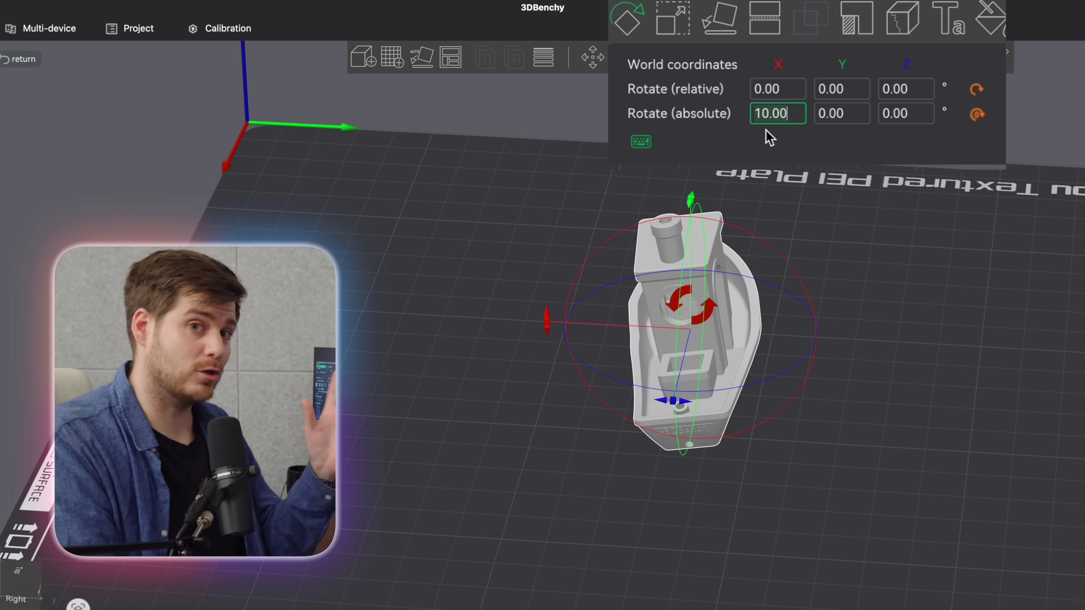
{"action": "key", "text": "ctrl+a"}
{"action": "type", "text": "20"}
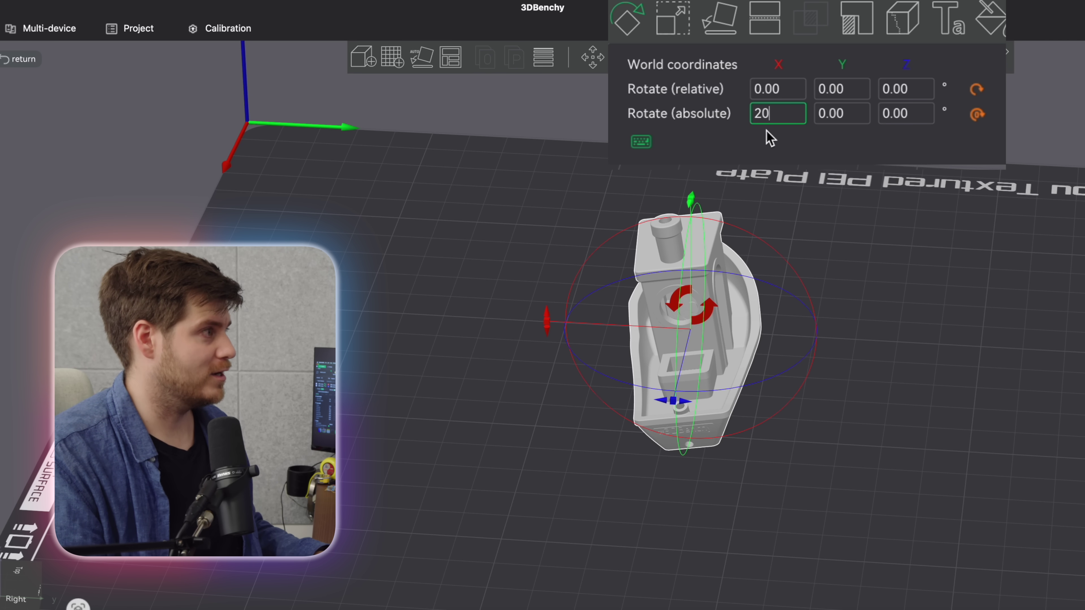
{"action": "key", "text": "Return"}
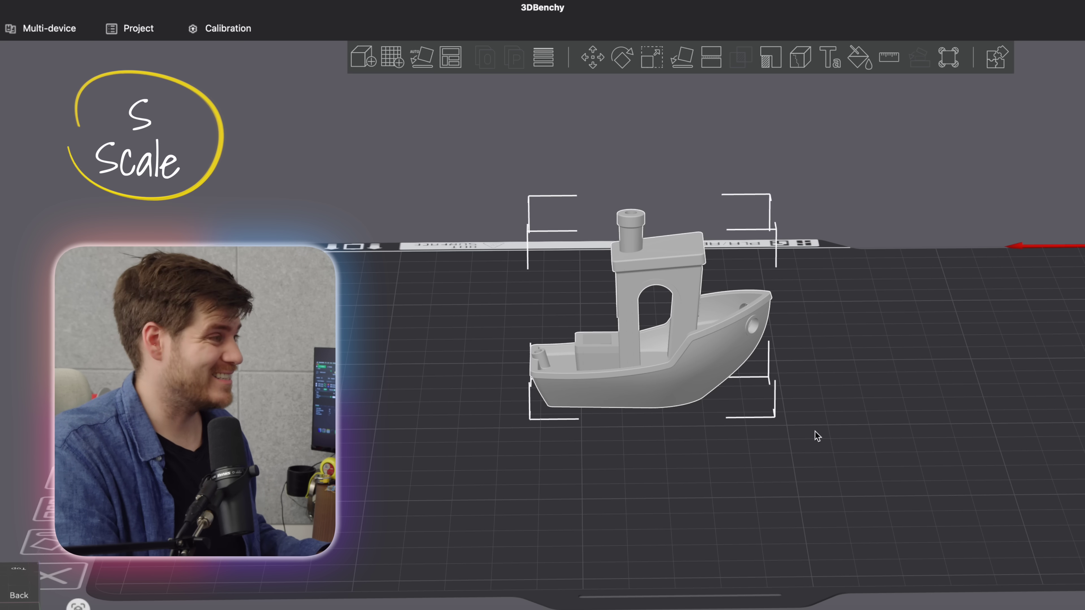
{"action": "key", "text": "s"}
{"action": "key", "text": "0"}
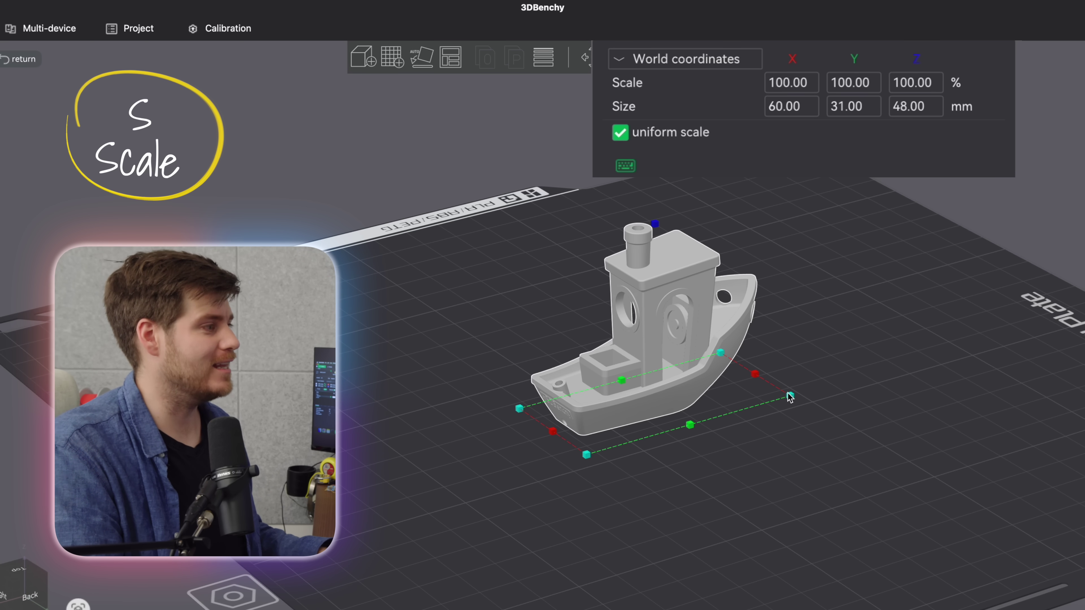
{"action": "mouse_move", "coordinate": [795, 399]}
{"action": "left_mouse_down"}
{"action": "mouse_move", "coordinate": [823, 395]}
{"action": "mouse_move", "coordinate": [802, 395]}
{"action": "left_mouse_up"}
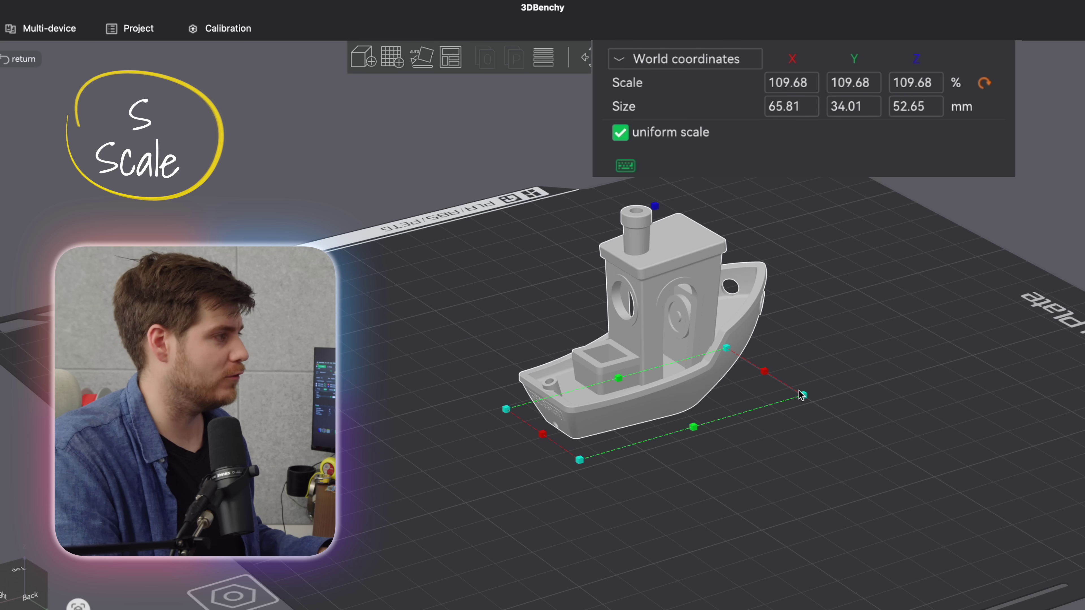
{"action": "mouse_move", "coordinate": [723, 348]}
{"action": "left_mouse_down"}
{"action": "mouse_move", "coordinate": [719, 410]}
{"action": "mouse_move", "coordinate": [725, 349]}
{"action": "left_mouse_up"}
{"action": "left_click_drag", "start_coordinate": [697, 429], "coordinate": [725, 448]}
{"action": "left_click_drag", "start_coordinate": [714, 528], "coordinate": [731, 410]}
{"action": "mouse_move", "coordinate": [622, 456]}
{"action": "left_mouse_down"}
{"action": "mouse_move", "coordinate": [521, 582]}
{"action": "mouse_move", "coordinate": [618, 460]}
{"action": "mouse_move", "coordinate": [603, 506]}
{"action": "mouse_move", "coordinate": [624, 472]}
{"action": "left_mouse_up"}
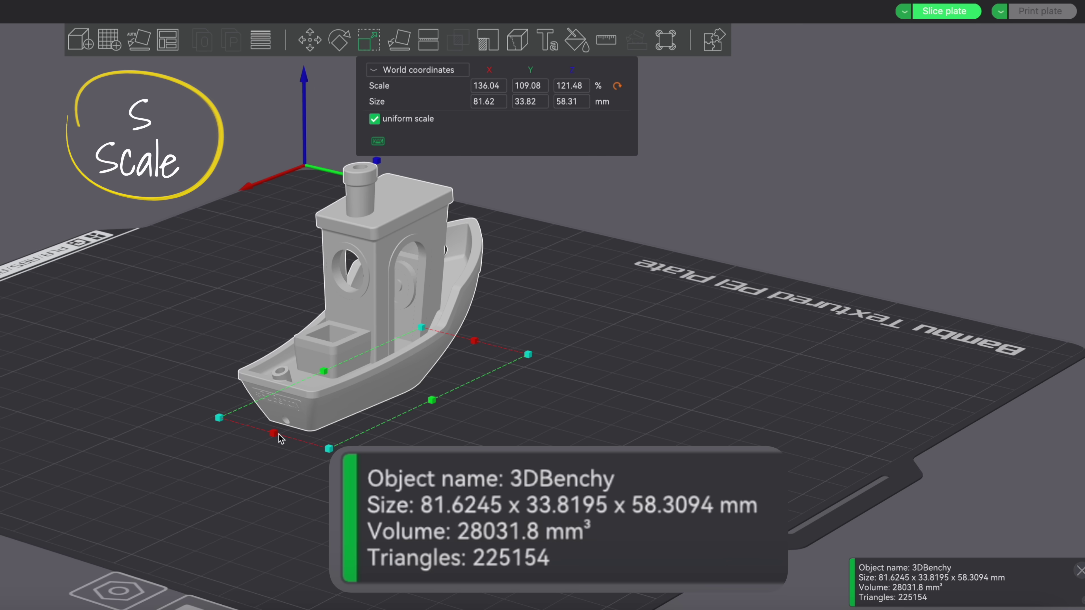
{"action": "left_click_drag", "start_coordinate": [274, 435], "coordinate": [215, 500]}
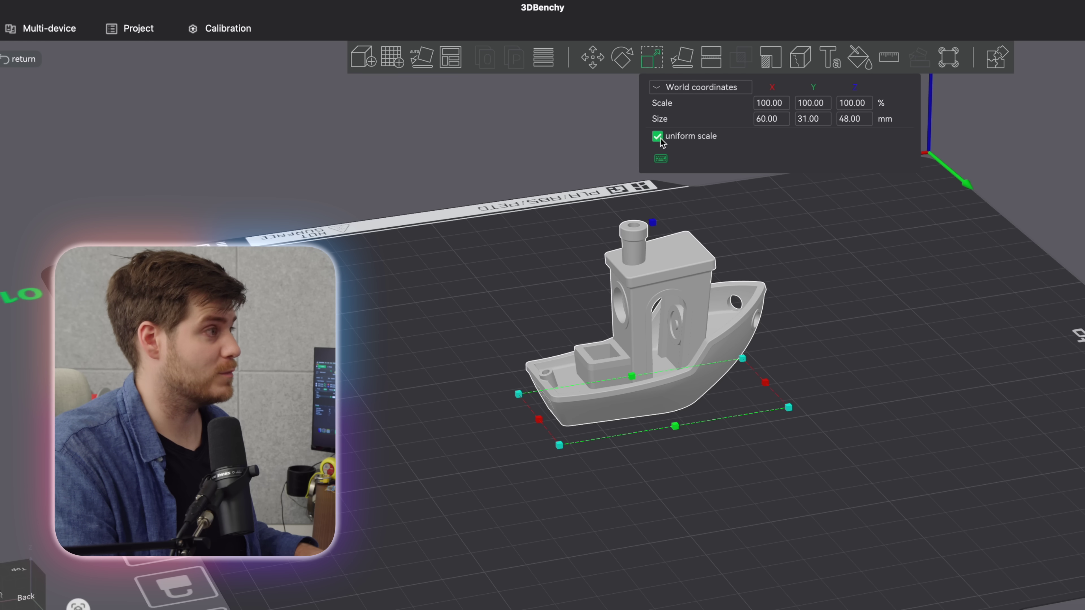
Step: Scale the Benchy uniformly to 90%, then turn off uniform scaling and set Z to 200%
{"action": "left_click", "coordinate": [860, 106]}
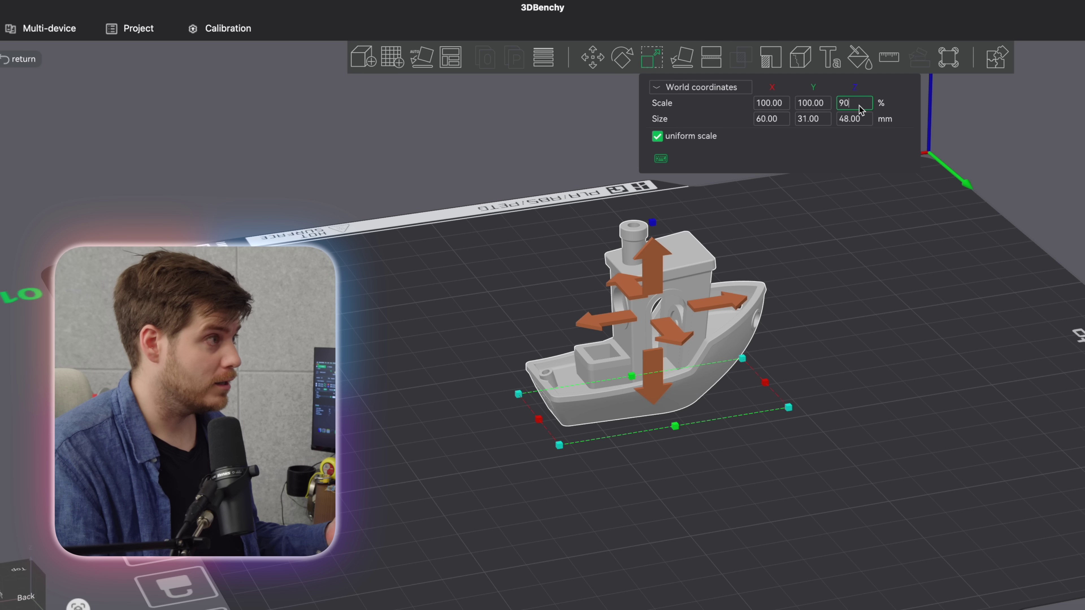
{"action": "key", "text": "Return"}
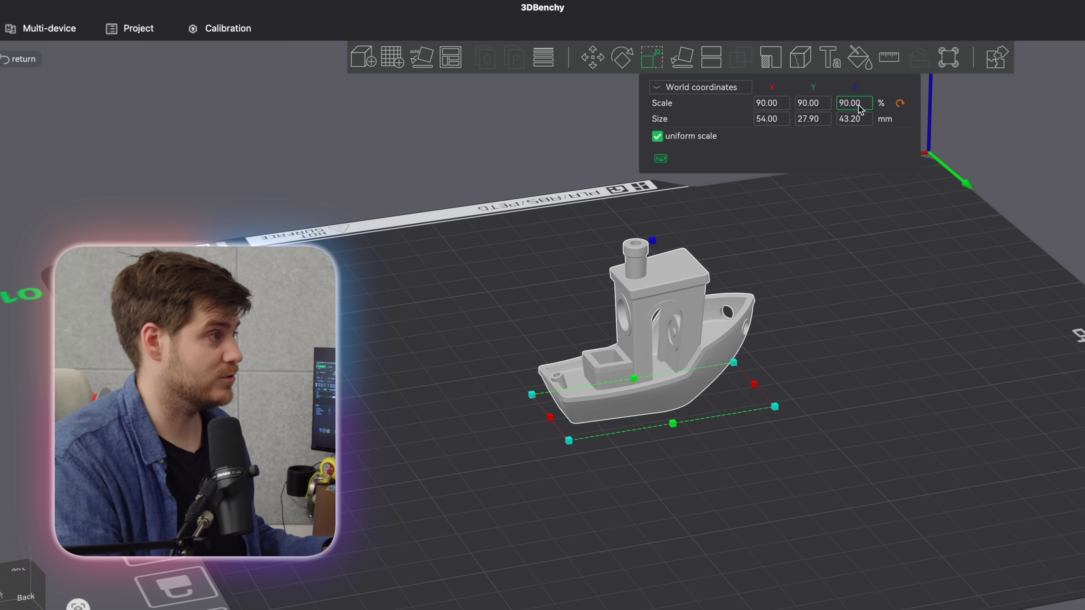
{"action": "left_click", "coordinate": [657, 136]}
{"action": "left_click", "coordinate": [853, 107]}
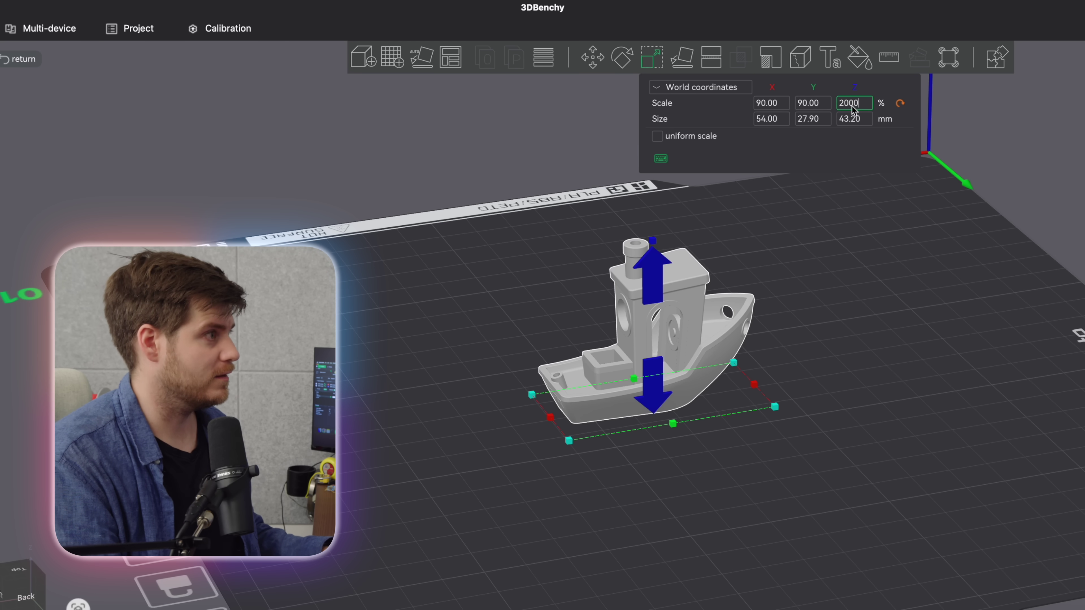
{"action": "key", "text": "Return"}
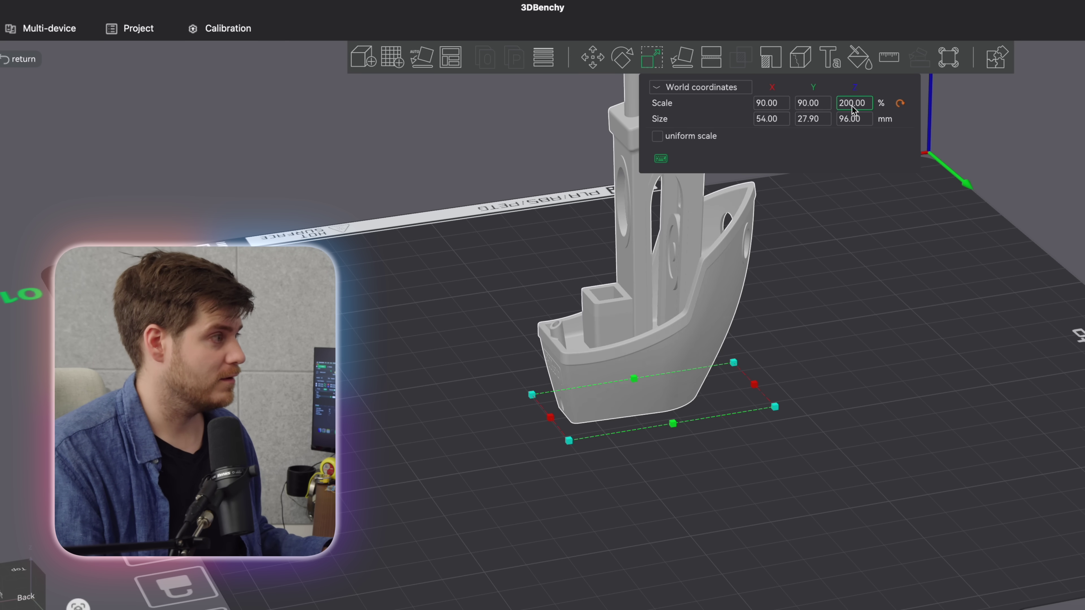
{"action": "left_click_drag", "start_coordinate": [855, 184], "coordinate": [822, 395]}
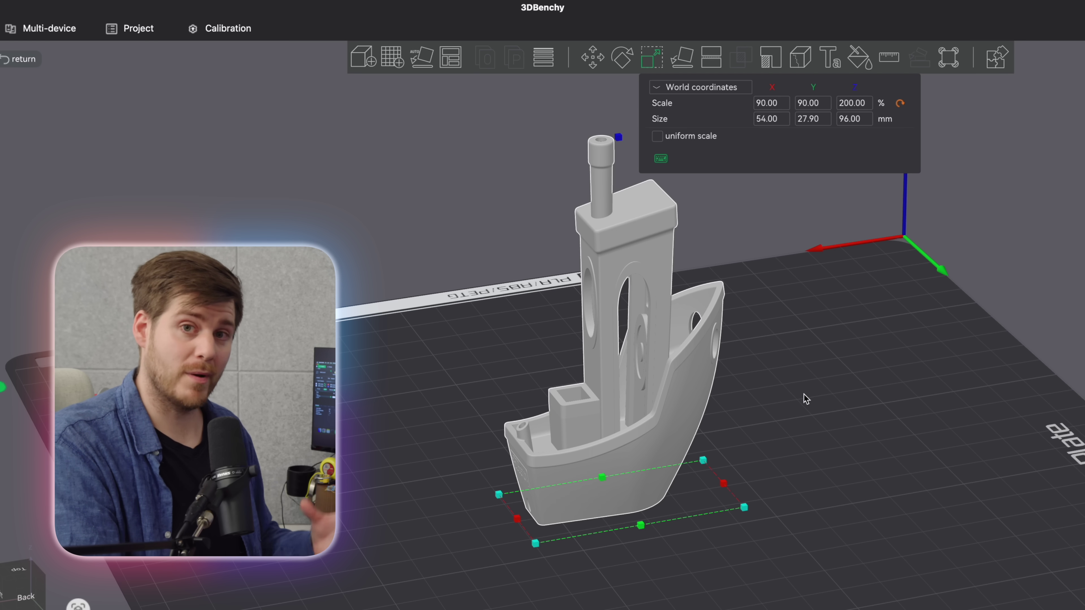
{"action": "middle_click_drag", "start_coordinate": [803, 397], "coordinate": [780, 419]}
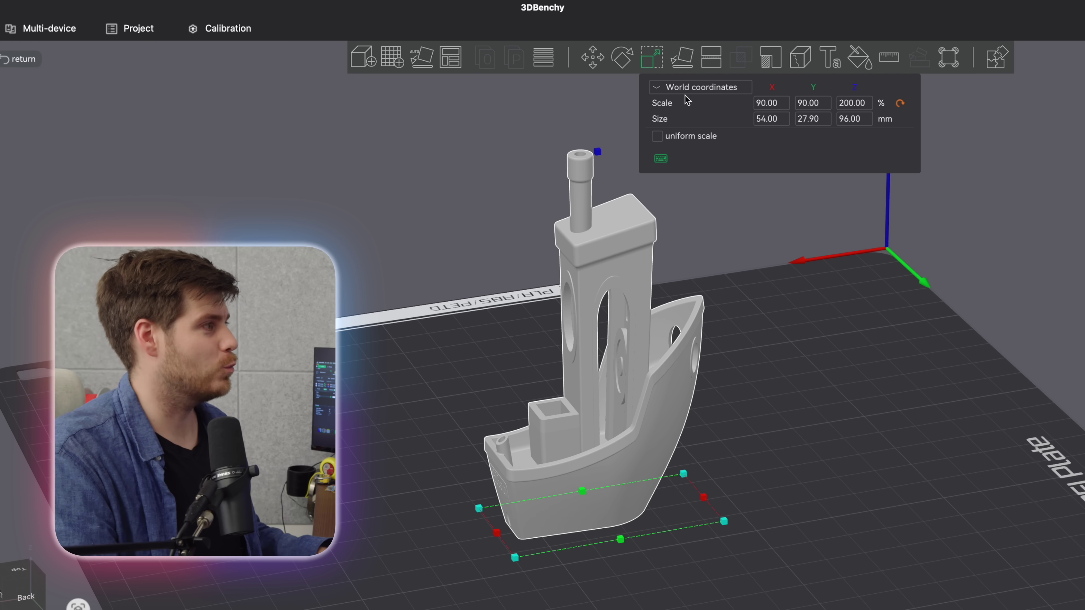
{"action": "left_click", "coordinate": [722, 91]}
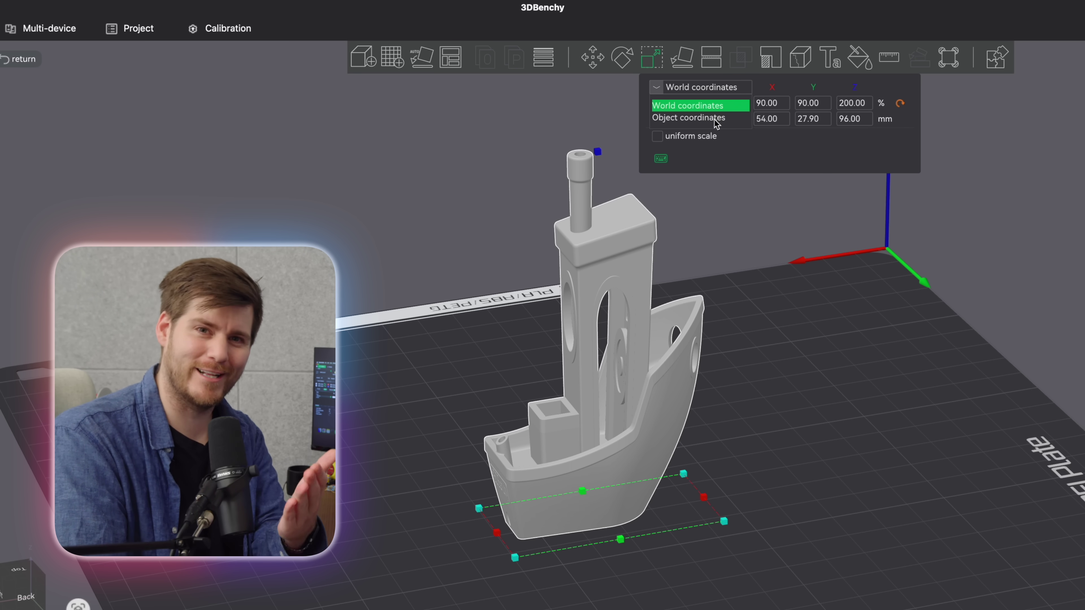
{"action": "left_click", "coordinate": [695, 107]}
{"action": "left_click_drag", "start_coordinate": [840, 471], "coordinate": [452, 507]}
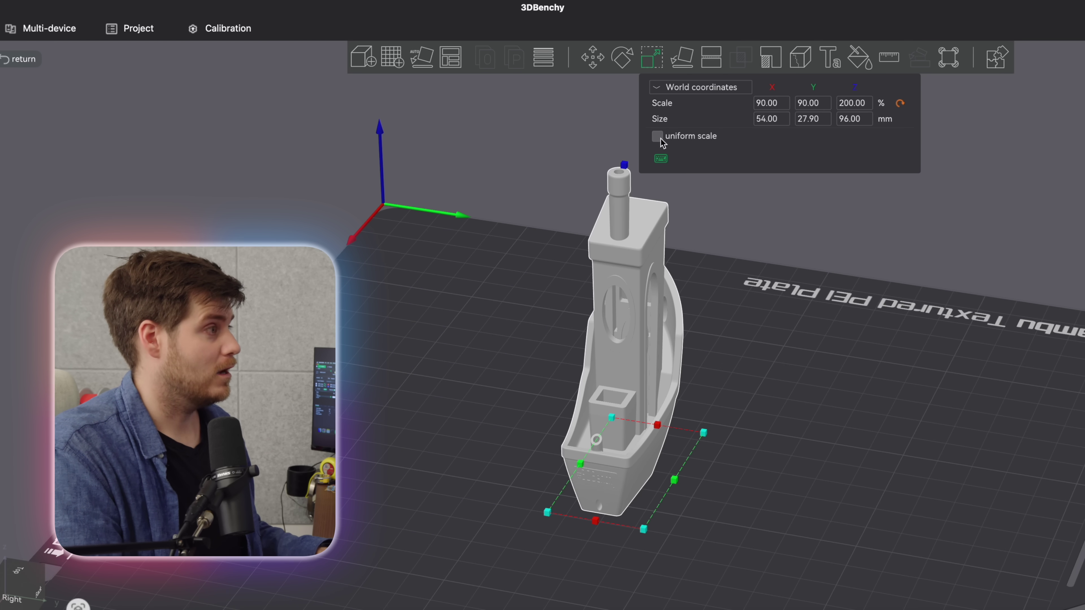
Step: Set X scale to 80%, then drag the X and Y handles to 85.66% X and 58.91% Y
{"action": "left_click", "coordinate": [771, 103]}
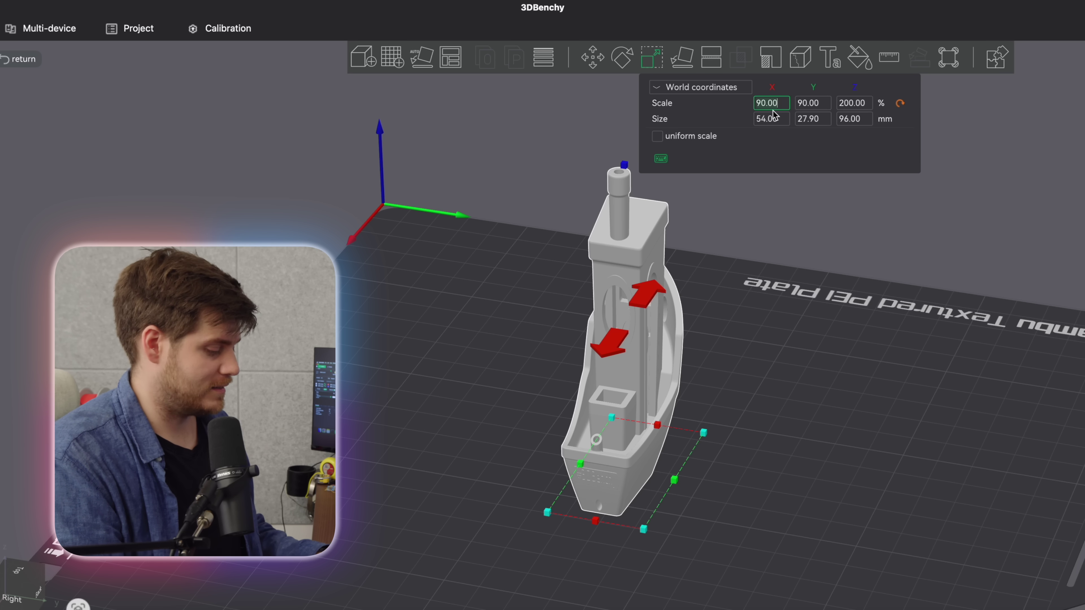
{"action": "type", "text": "80"}
{"action": "key", "text": "Return"}
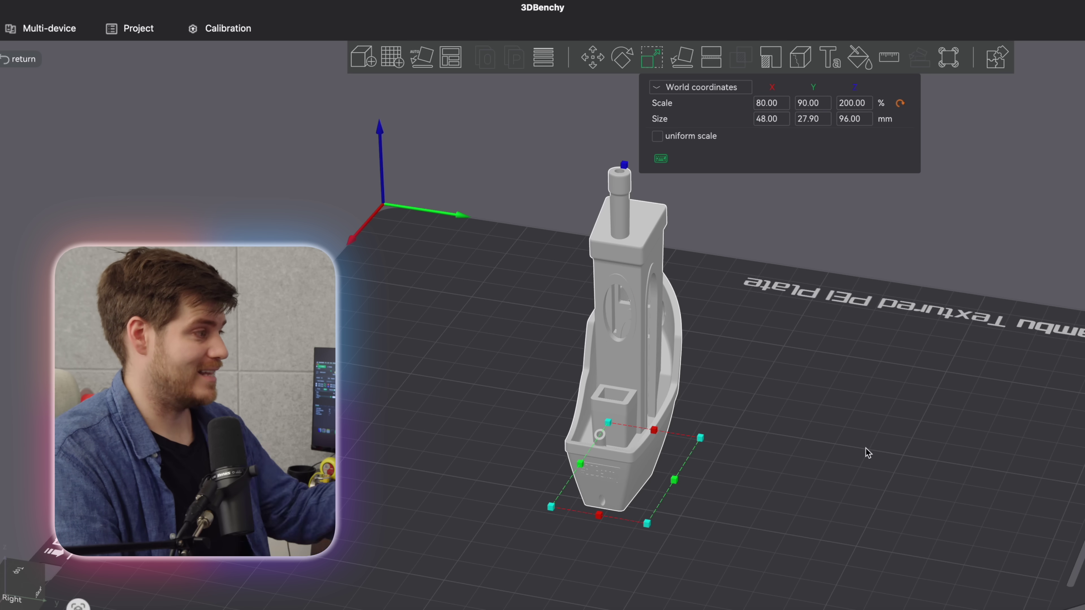
{"action": "left_click_drag", "start_coordinate": [654, 430], "coordinate": [651, 435]}
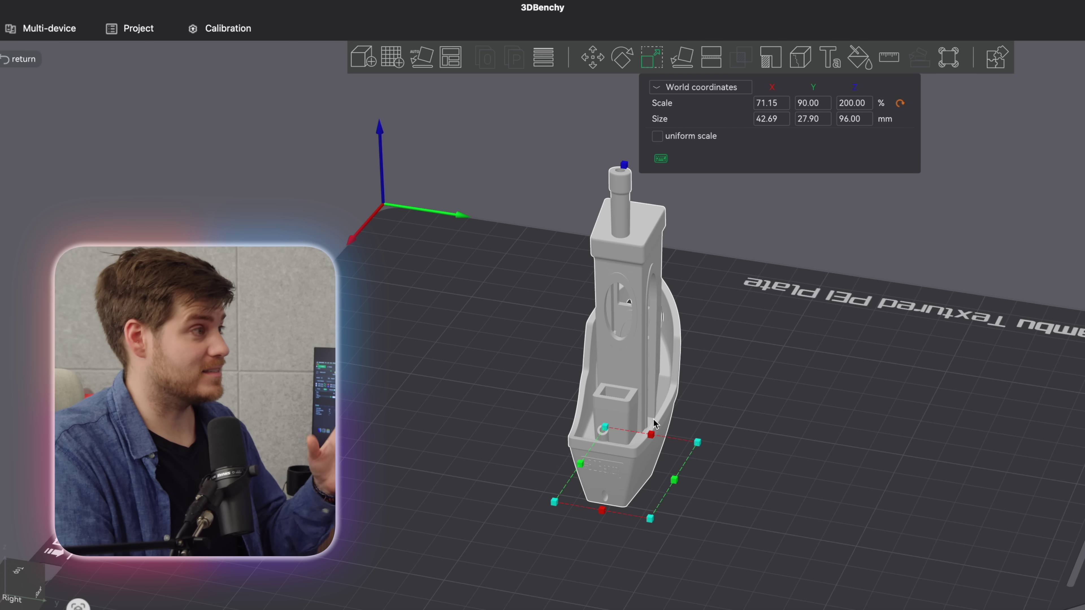
{"action": "left_click_drag", "start_coordinate": [651, 435], "coordinate": [660, 427]}
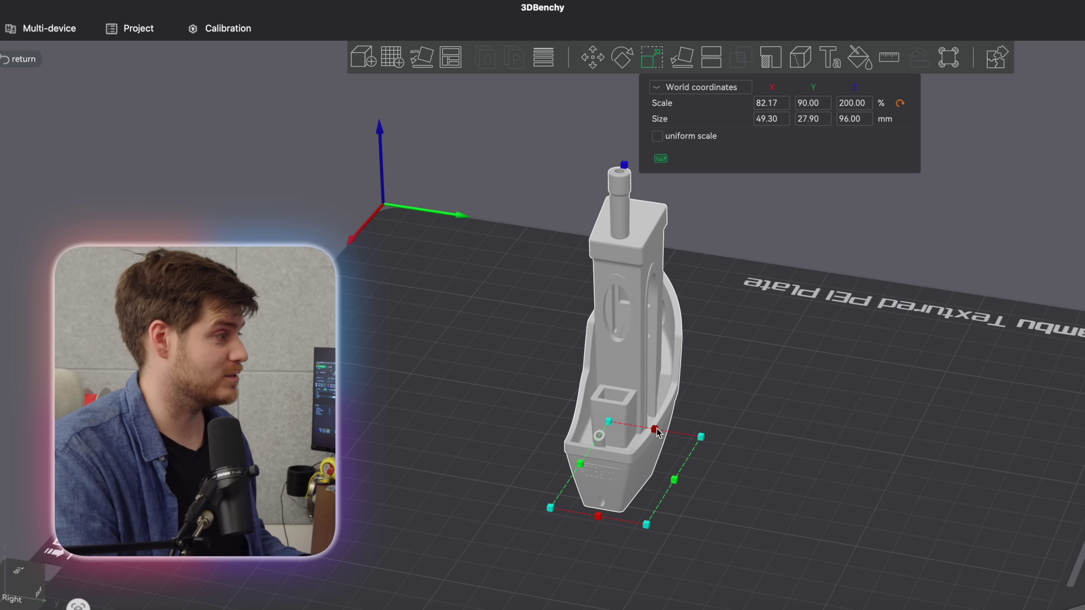
{"action": "left_click_drag", "start_coordinate": [657, 432], "coordinate": [661, 428]}
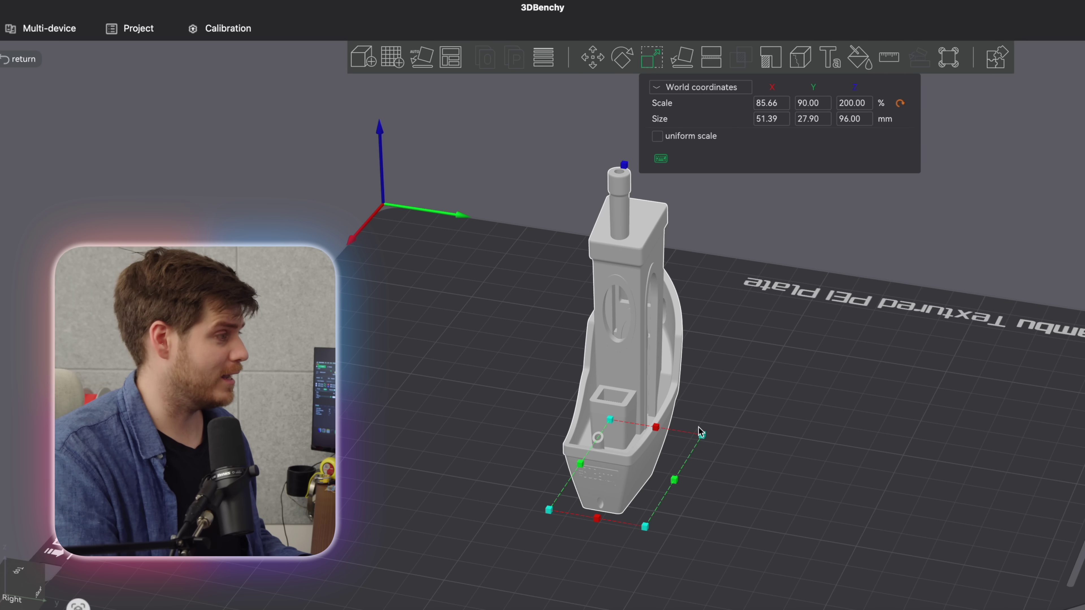
{"action": "mouse_move", "coordinate": [675, 481]}
{"action": "left_mouse_down"}
{"action": "mouse_move", "coordinate": [695, 478]}
{"action": "mouse_move", "coordinate": [661, 478]}
{"action": "left_mouse_up"}
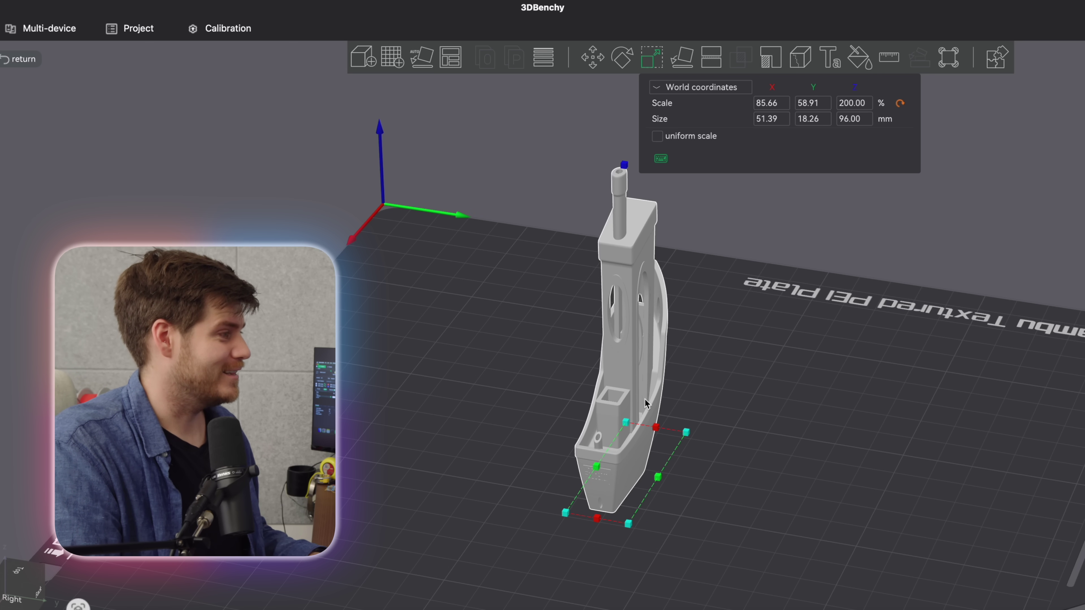
Step: Return the X, Y and Z scale to 100% each, then deselect the Benchy
{"action": "left_click", "coordinate": [765, 105]}
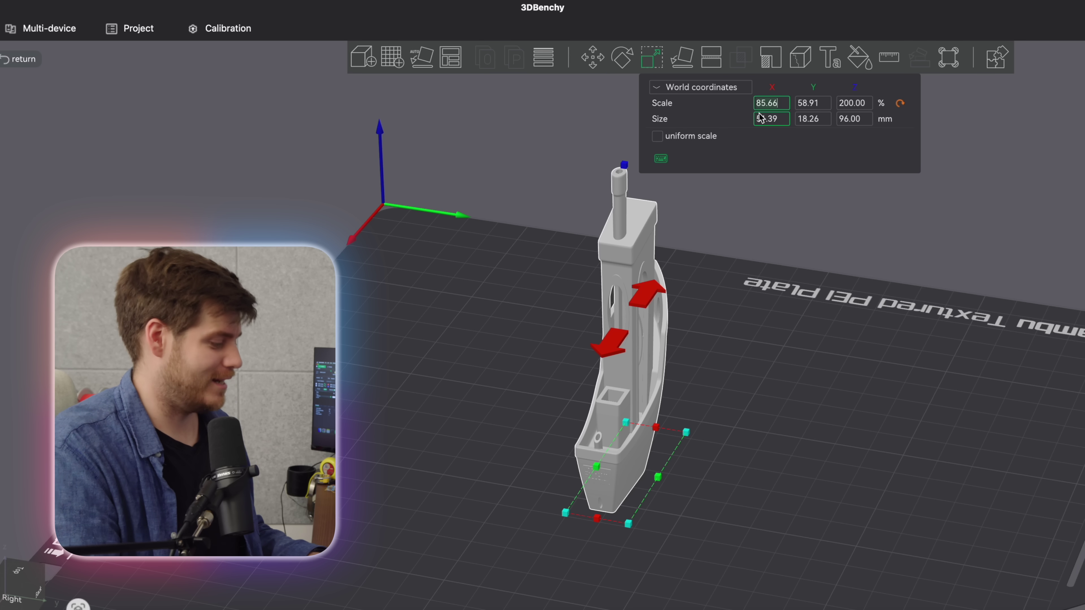
{"action": "key", "text": "Return"}
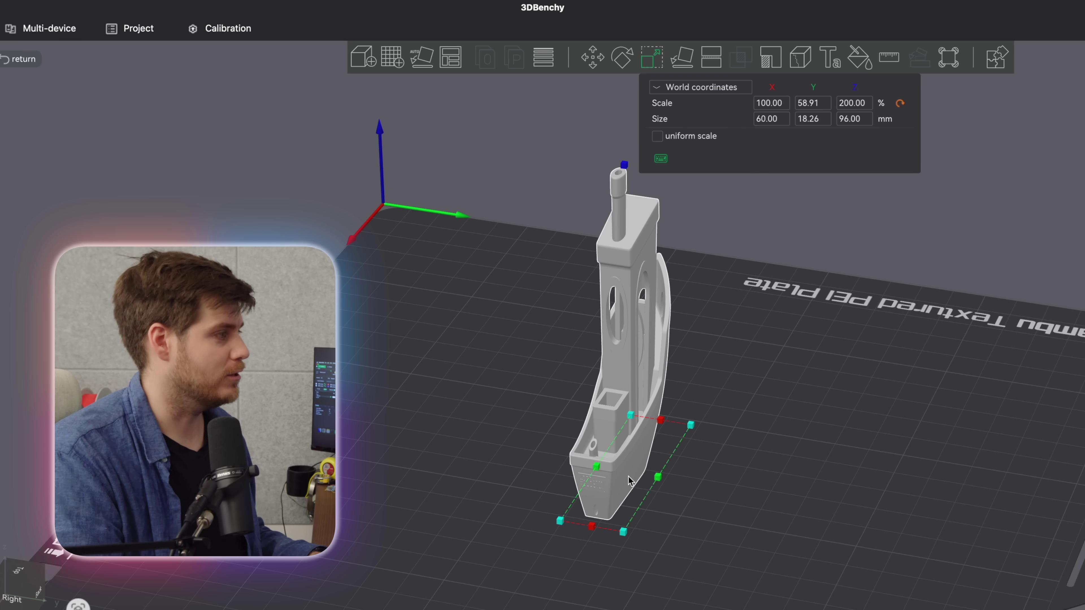
{"action": "left_click", "coordinate": [805, 104]}
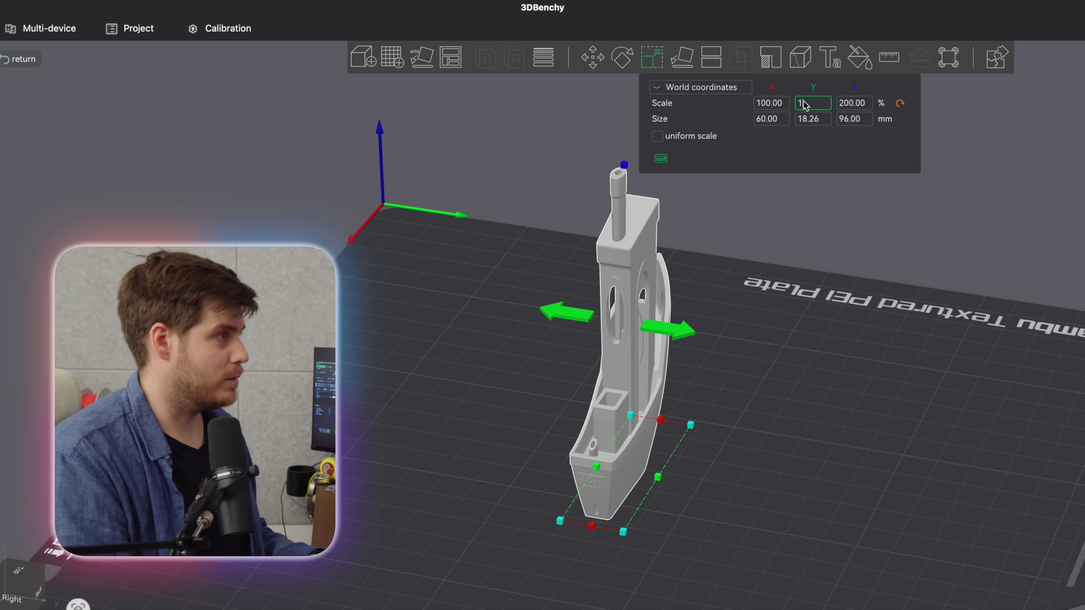
{"action": "type", "text": "100"}
{"action": "key", "text": "Return"}
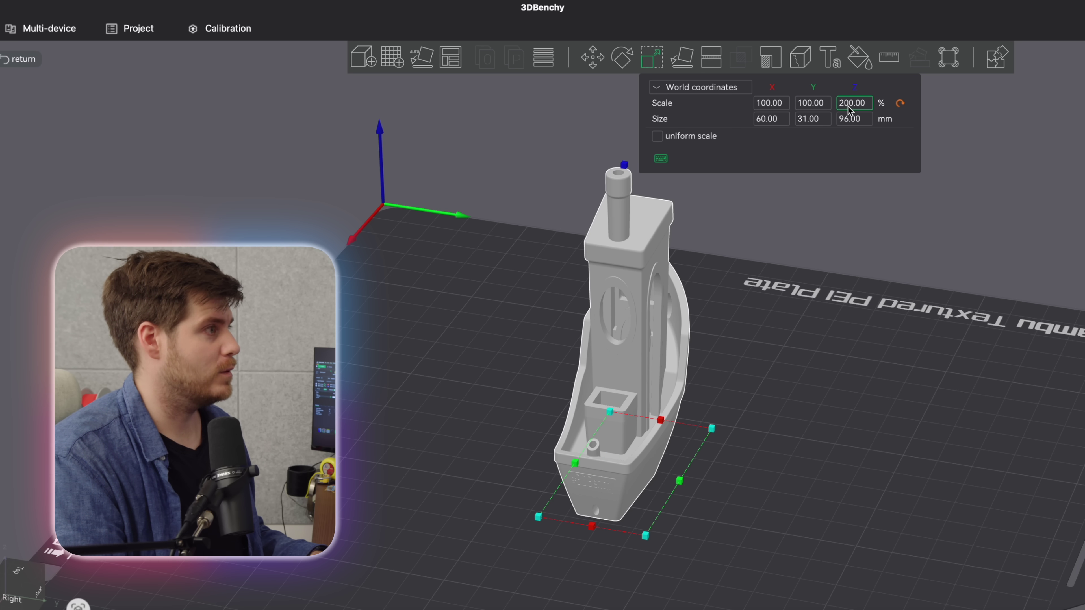
{"action": "left_click", "coordinate": [835, 104]}
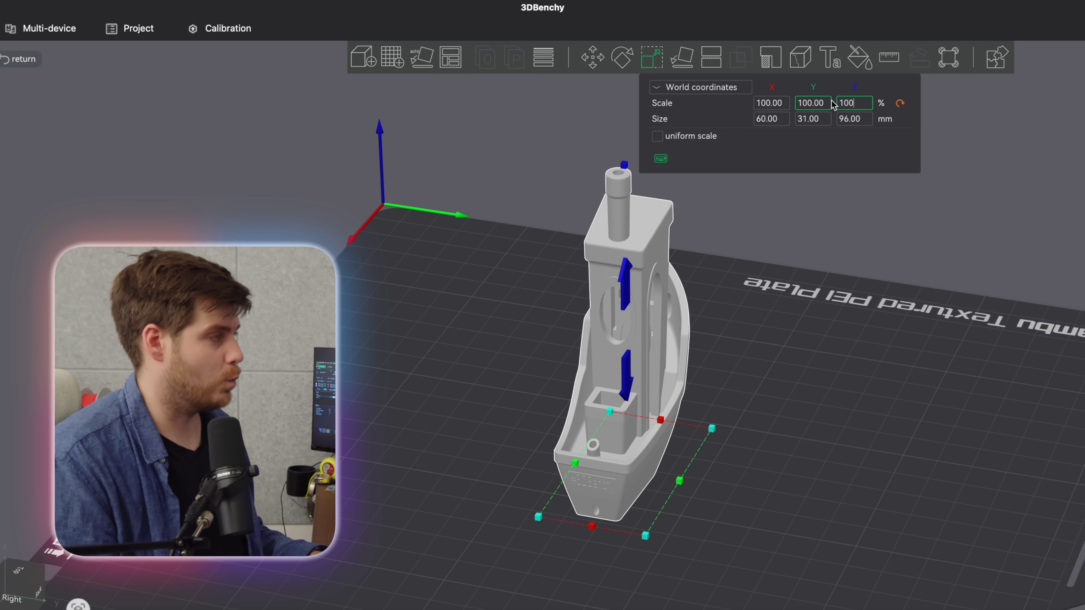
{"action": "key", "text": "Return"}
{"action": "left_click", "coordinate": [753, 371]}
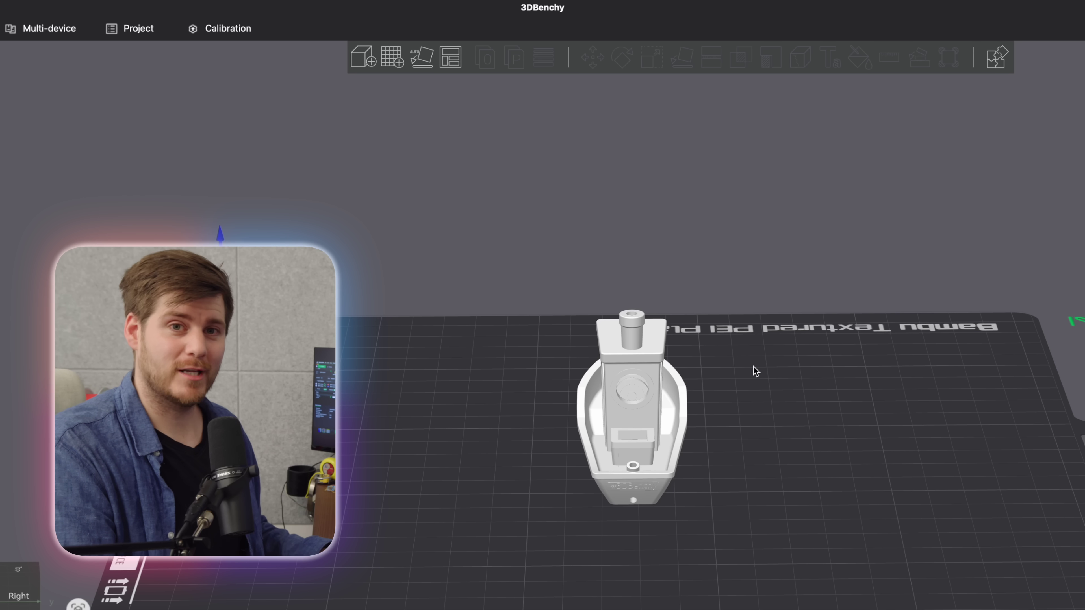
{"action": "left_click_drag", "start_coordinate": [755, 372], "coordinate": [737, 376]}
Step: Reselect the Benchy, reopen the Scale tool, and switch it to object coordinates
{"action": "left_click", "coordinate": [641, 399]}
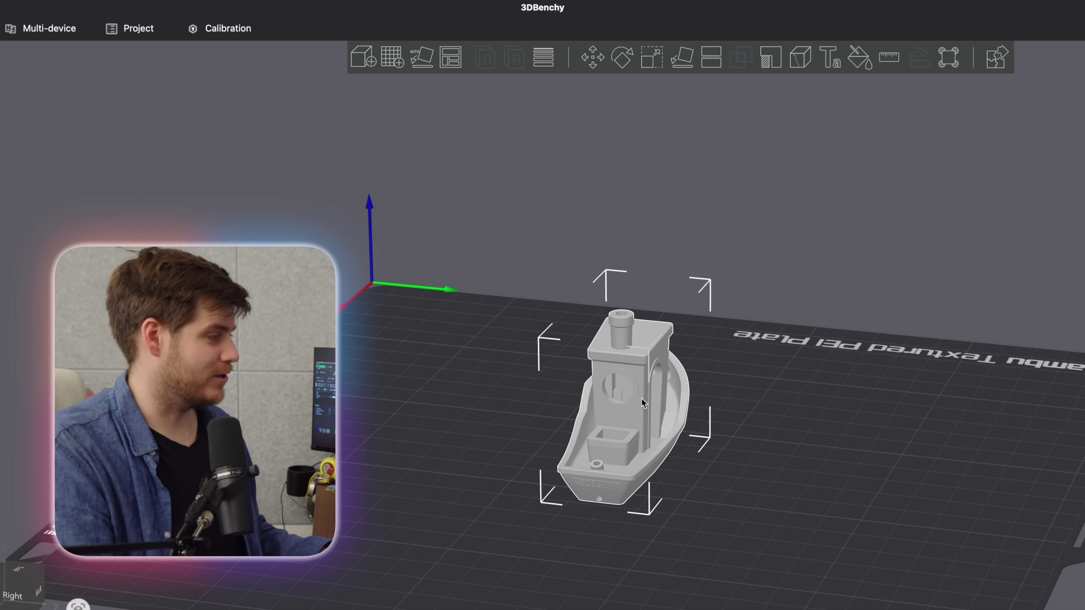
{"action": "key", "text": "s"}
{"action": "left_click", "coordinate": [725, 88]}
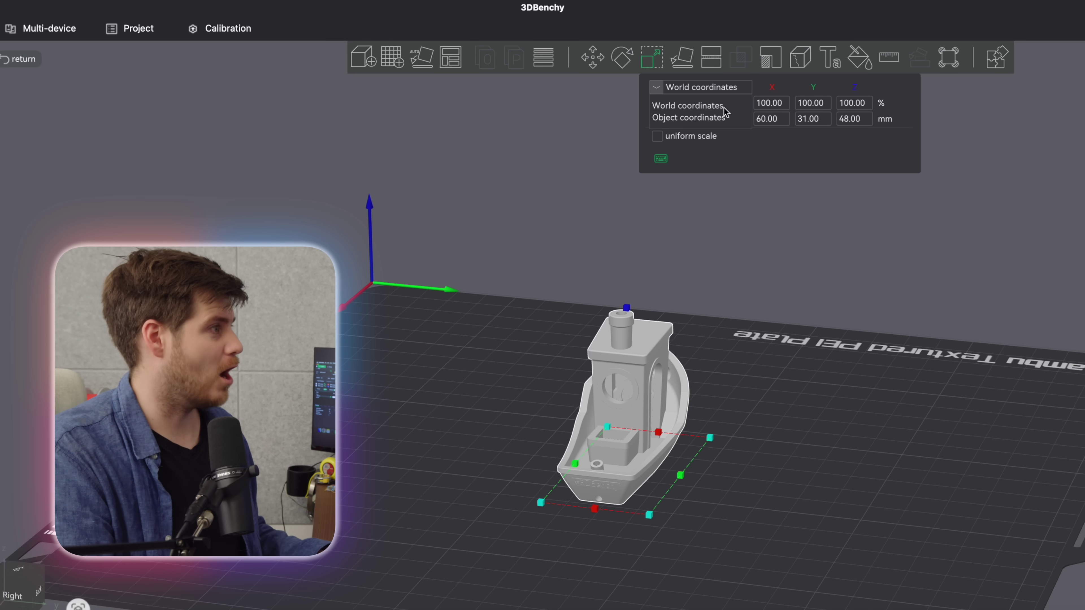
{"action": "left_click", "coordinate": [719, 120]}
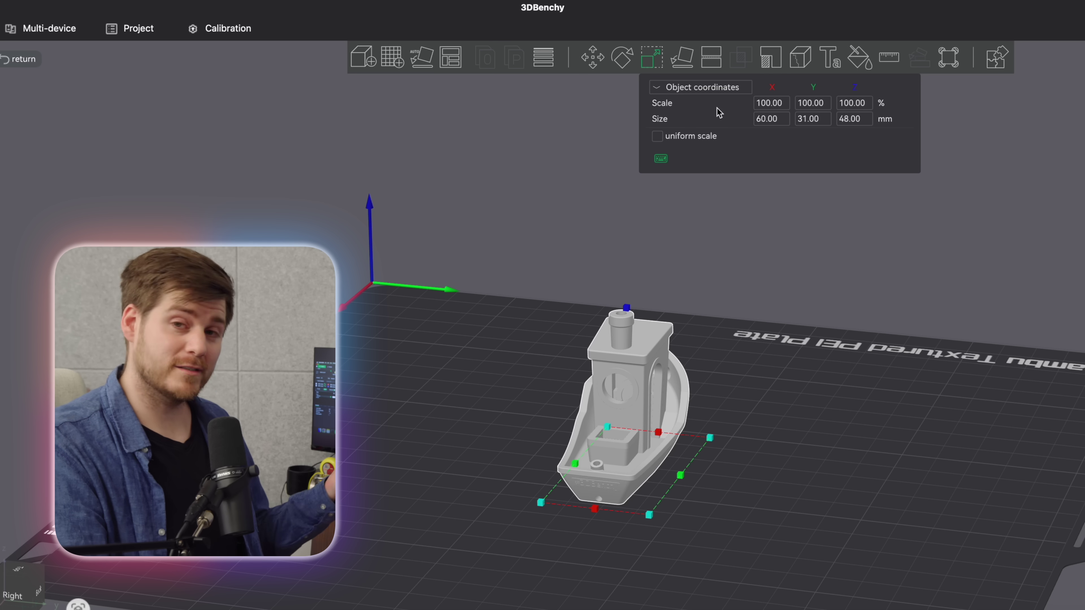
Step: Scale the Benchy to 50% on X, Y and Z
{"action": "left_click", "coordinate": [768, 105]}
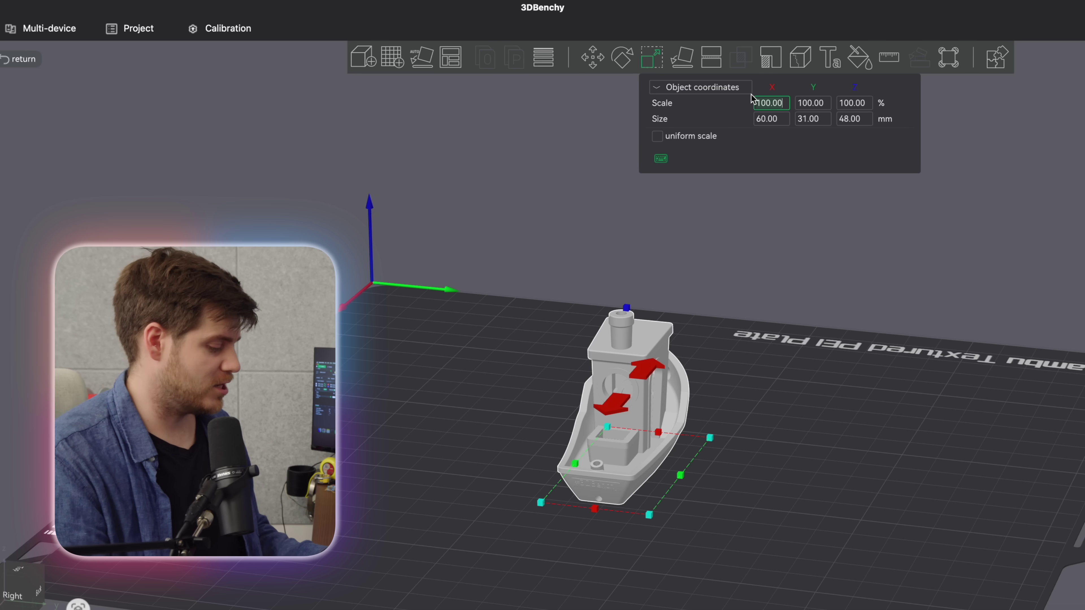
{"action": "key", "text": "Return"}
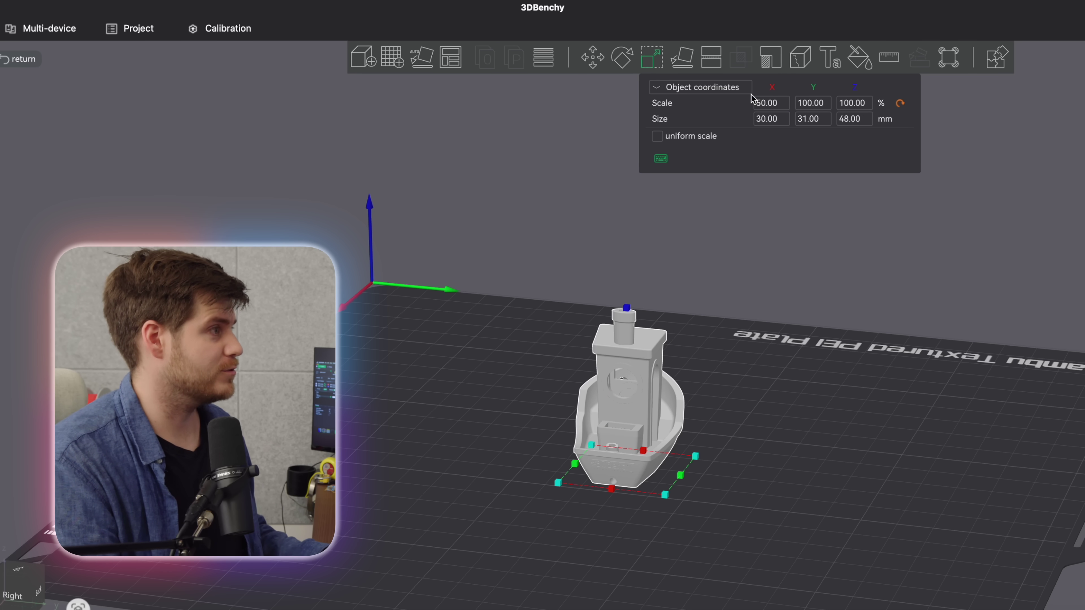
{"action": "left_click", "coordinate": [815, 105]}
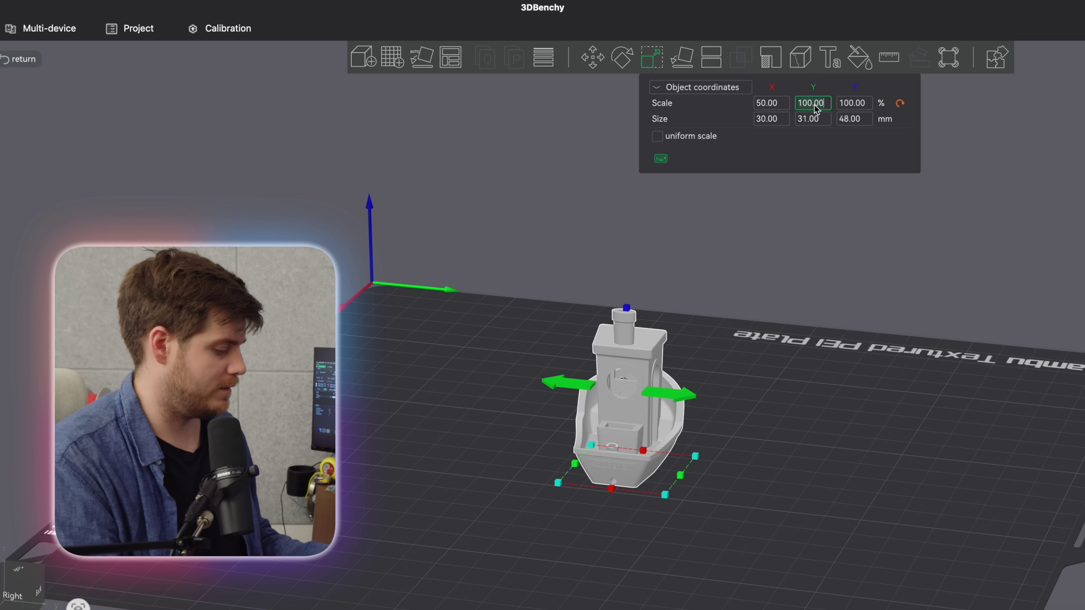
{"action": "type", "text": "50"}
{"action": "key", "text": "Return"}
{"action": "left_click", "coordinate": [867, 105]}
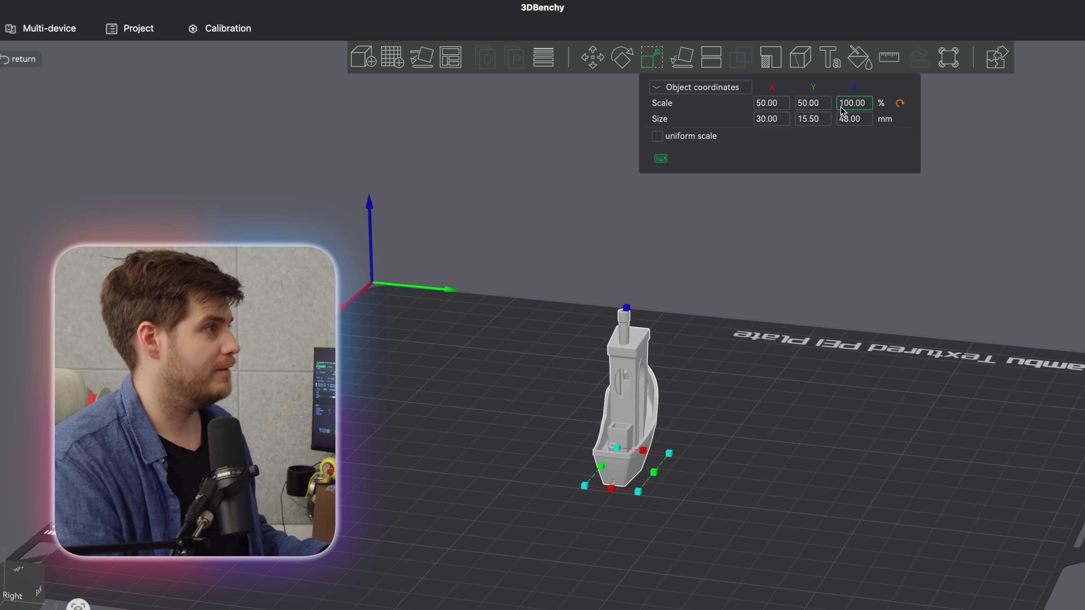
{"action": "type", "text": "50"}
{"action": "key", "text": "Return"}
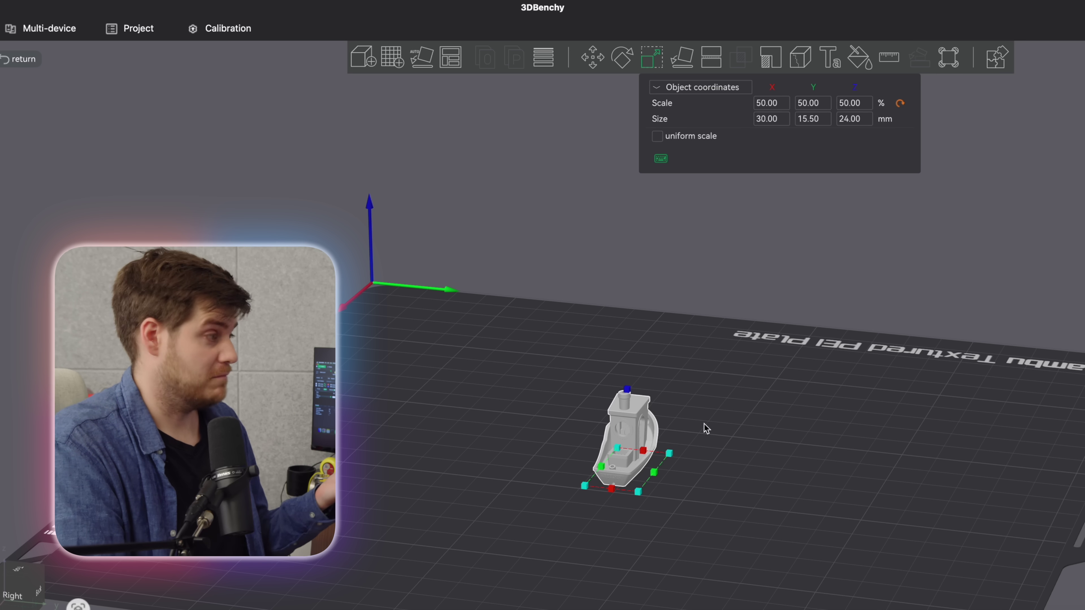
{"action": "scroll", "coordinate": [641, 444], "scroll_direction": "up", "scroll_amount": 1}
{"action": "scroll", "coordinate": [641, 445], "scroll_direction": "up", "scroll_amount": 4}
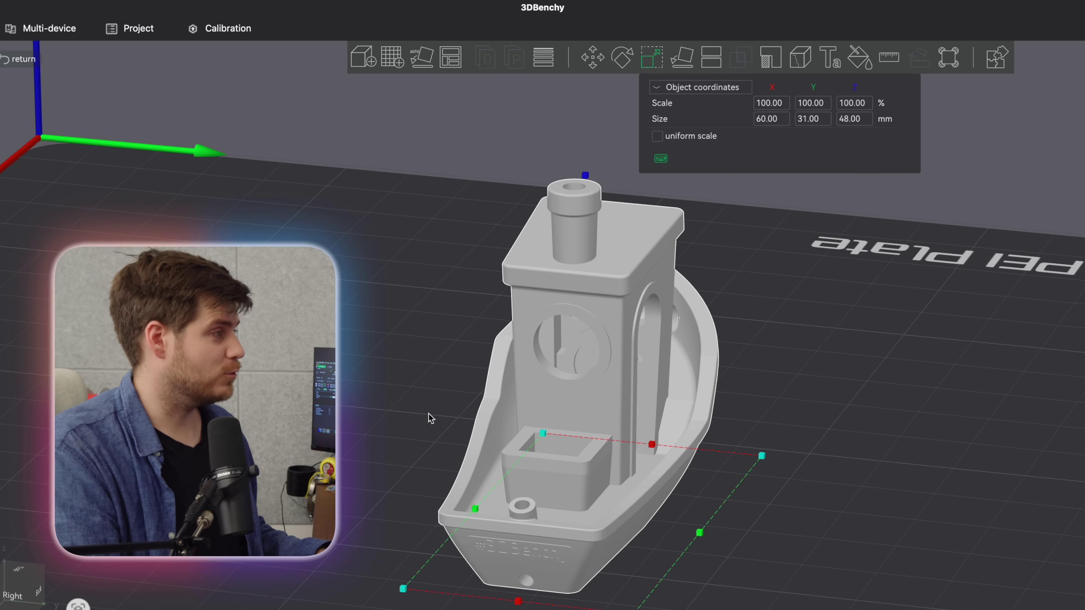
{"action": "scroll", "coordinate": [429, 418], "scroll_direction": "down", "scroll_amount": 1}
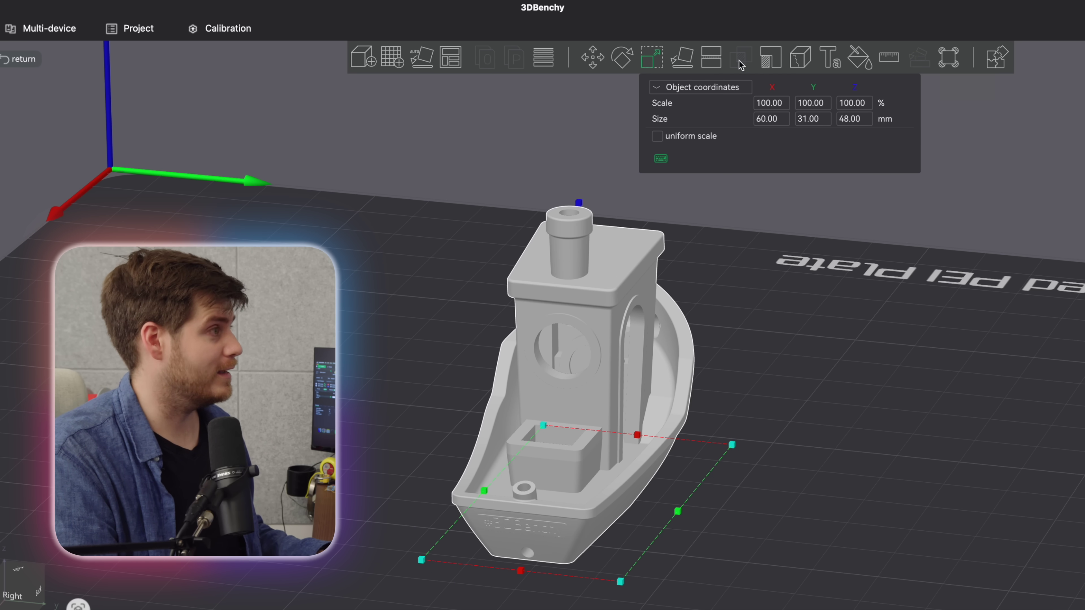
Step: Rotate the Benchy 90° about X so it lies on its side
{"action": "left_click", "coordinate": [700, 88]}
{"action": "key", "text": "r"}
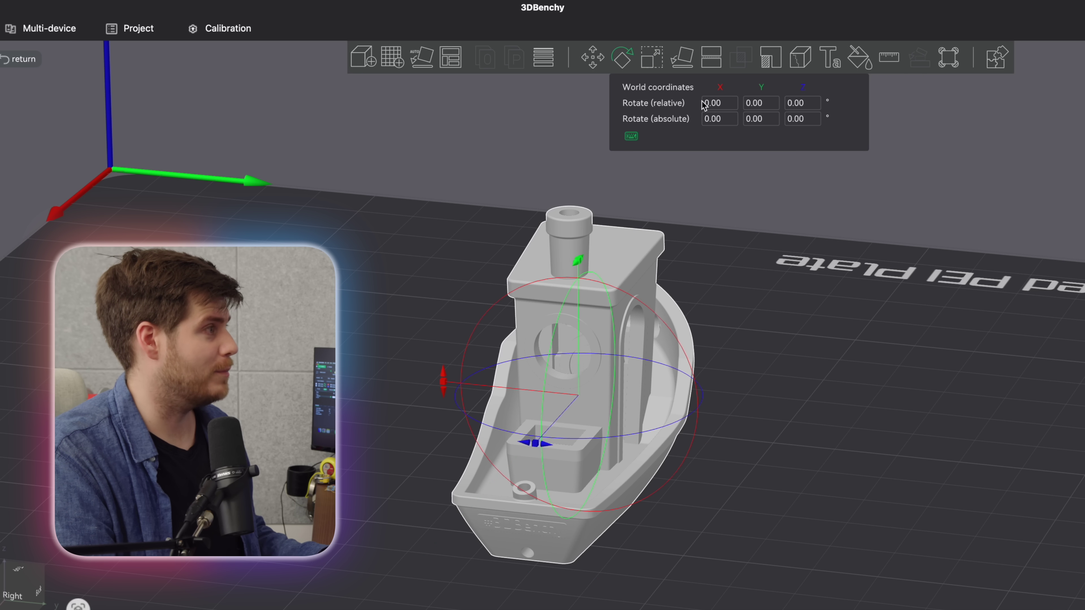
{"action": "left_click", "coordinate": [722, 103]}
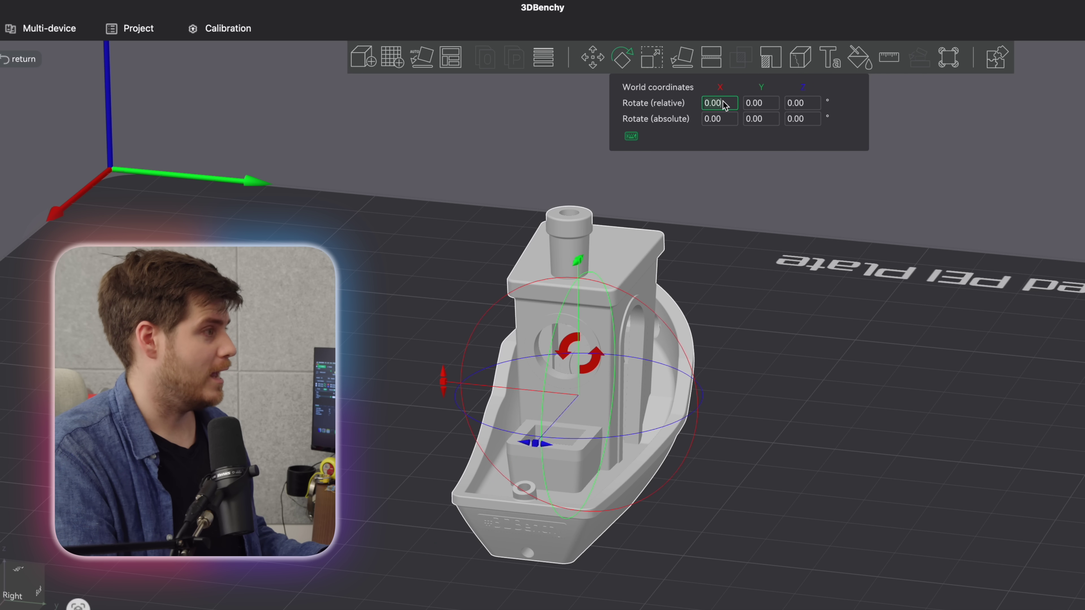
{"action": "type", "text": "90"}
{"action": "key", "text": "Return"}
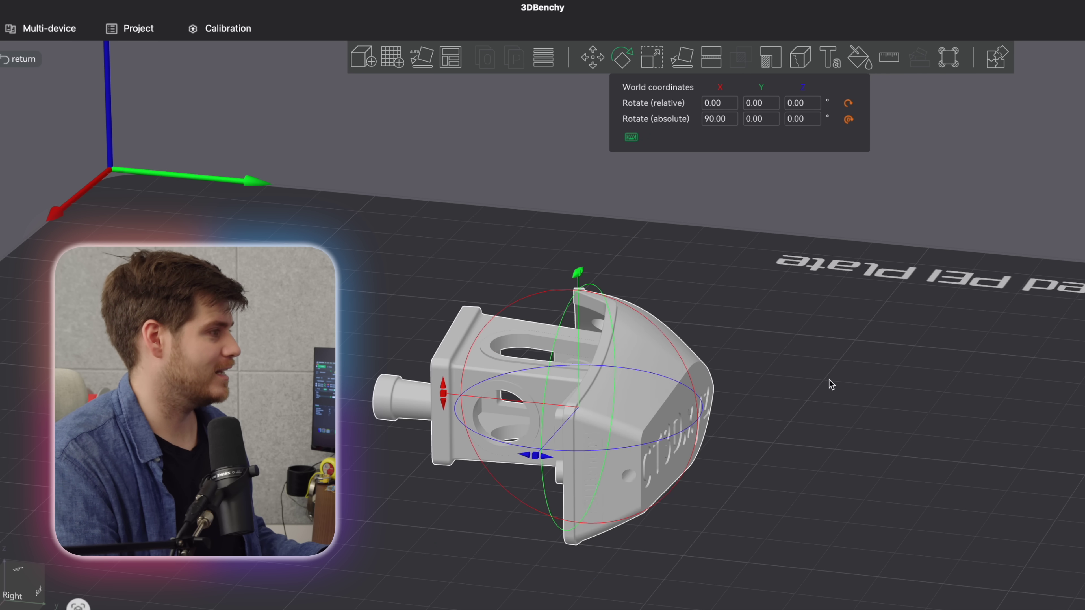
Step: With the Benchy in the Scale tool, switch the coordinate system between Object and World
{"action": "left_click", "coordinate": [722, 431]}
{"action": "left_click_drag", "start_coordinate": [721, 431], "coordinate": [726, 401]}
{"action": "left_click", "coordinate": [633, 395]}
{"action": "key", "text": "s"}
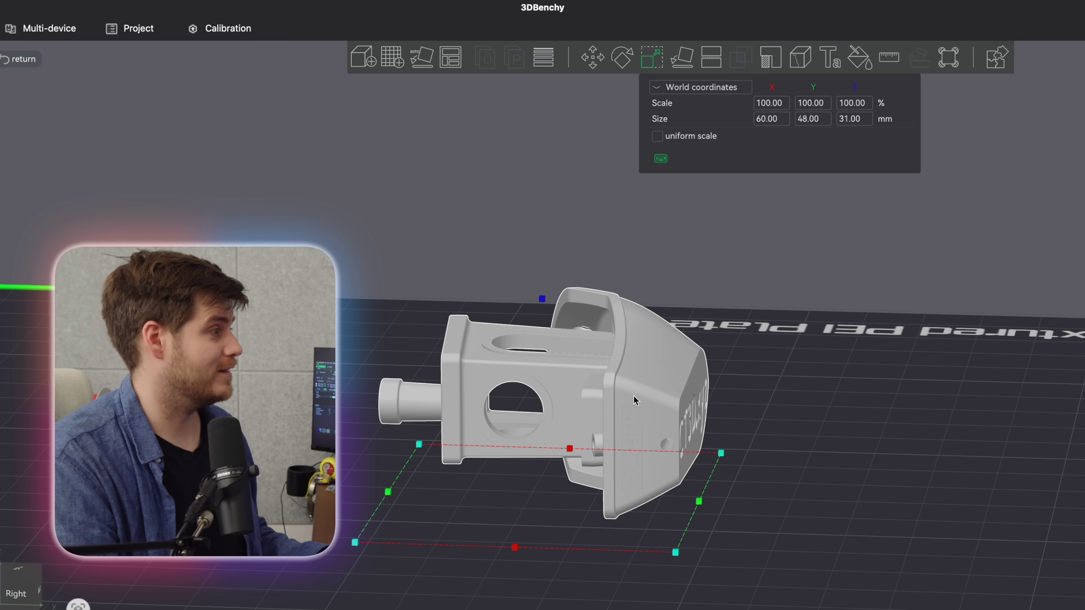
{"action": "left_click", "coordinate": [701, 87]}
{"action": "left_click", "coordinate": [707, 118]}
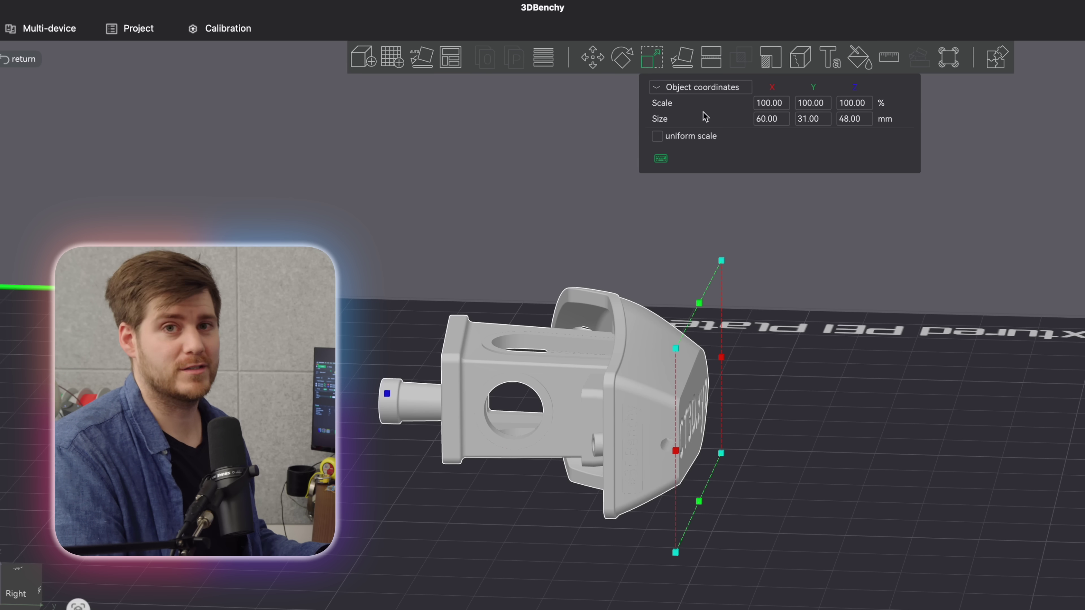
{"action": "left_click", "coordinate": [701, 88]}
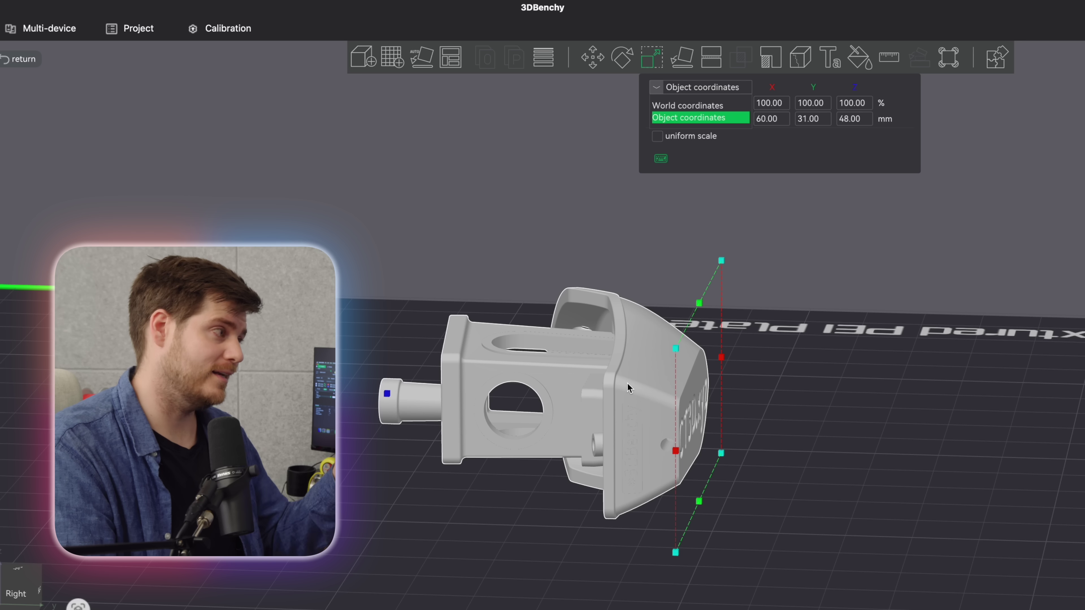
Step: Scale the sideways Benchy to 200% along world Z, making it 62.01 mm tall
{"action": "left_click", "coordinate": [680, 105]}
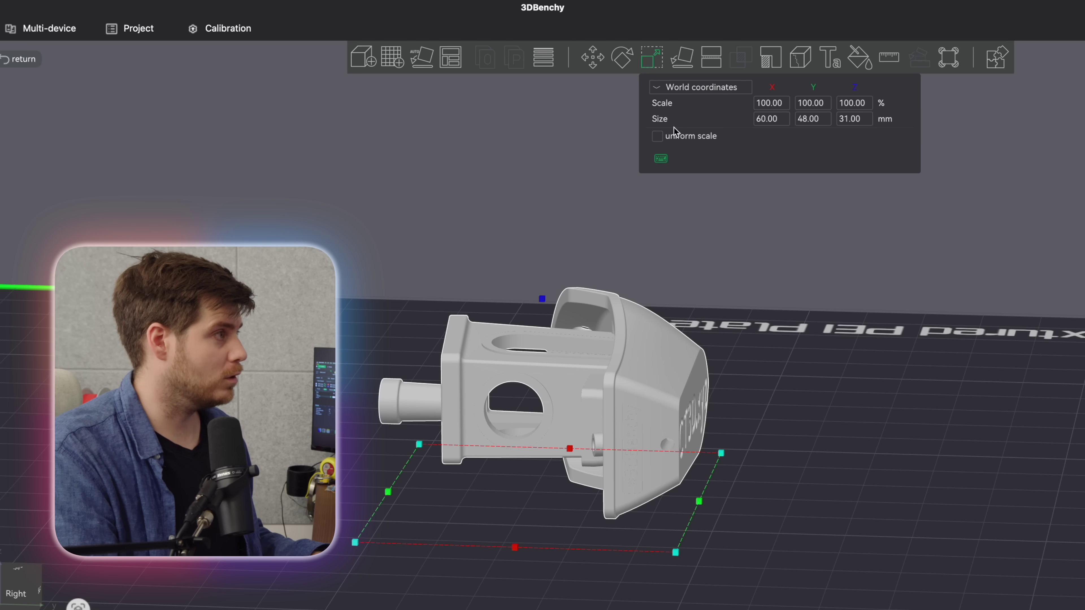
{"action": "left_click", "coordinate": [848, 105]}
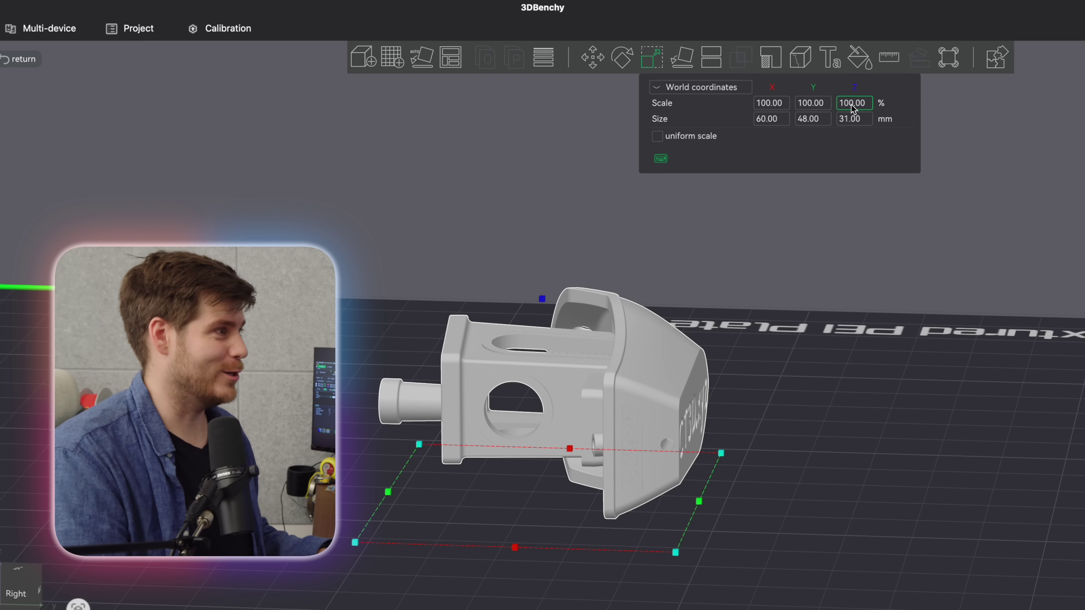
{"action": "left_click", "coordinate": [851, 104]}
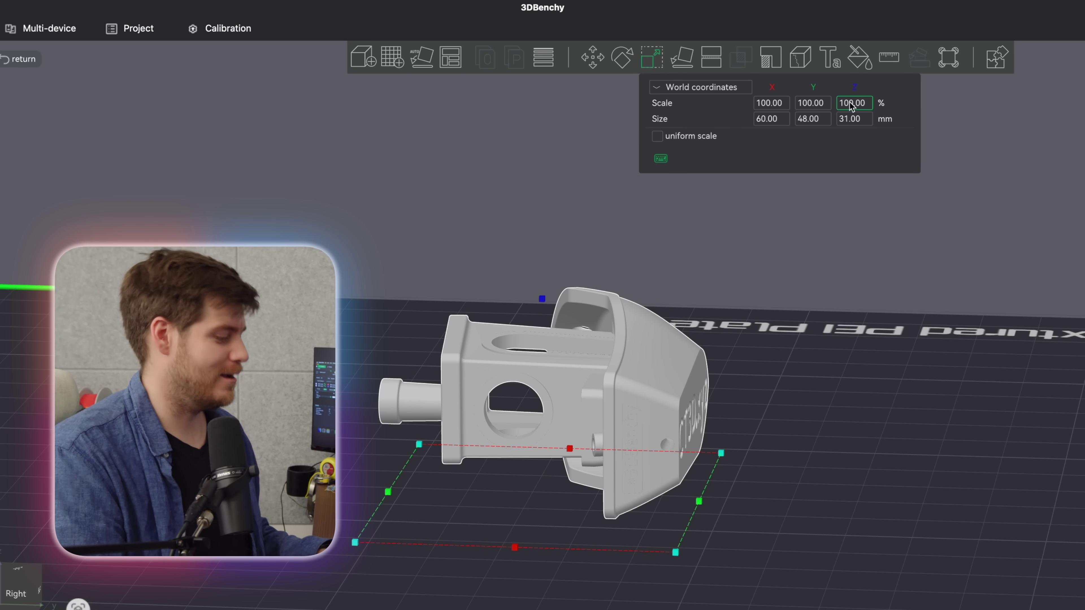
{"action": "type", "text": "200"}
{"action": "key", "text": "Return"}
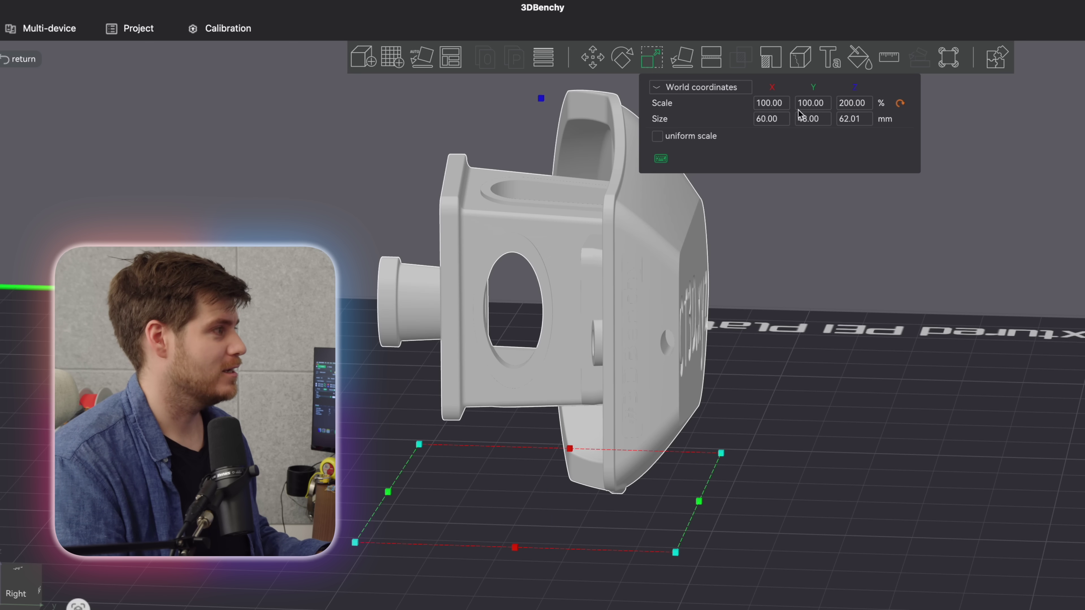
{"action": "right_click_drag", "start_coordinate": [827, 416], "coordinate": [813, 464]}
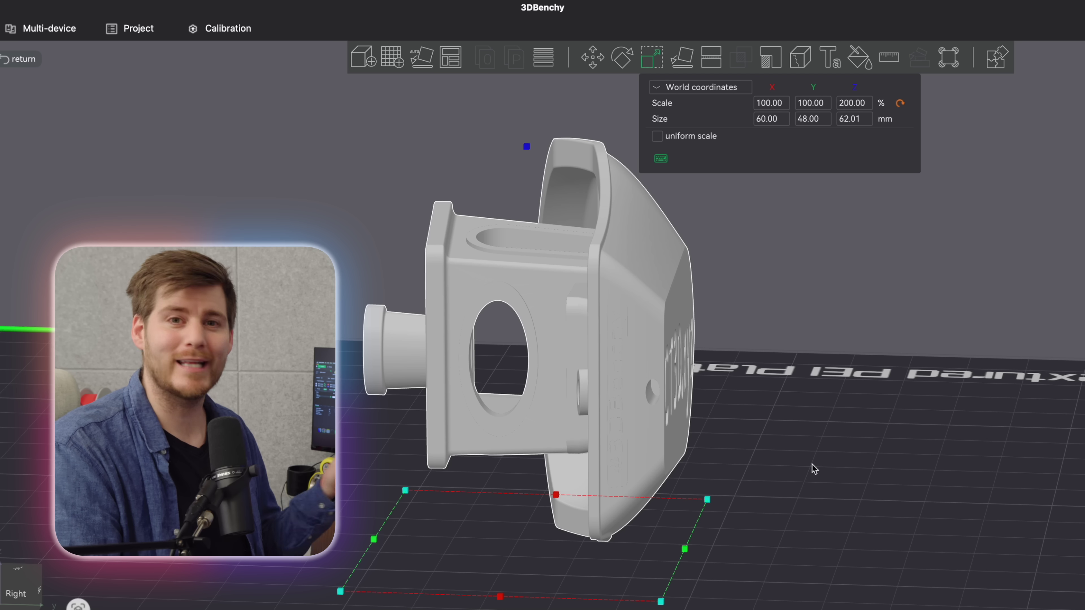
Step: Reset the Z scale, then scale the Benchy 200% along its own object Z axis
{"action": "left_click", "coordinate": [900, 103]}
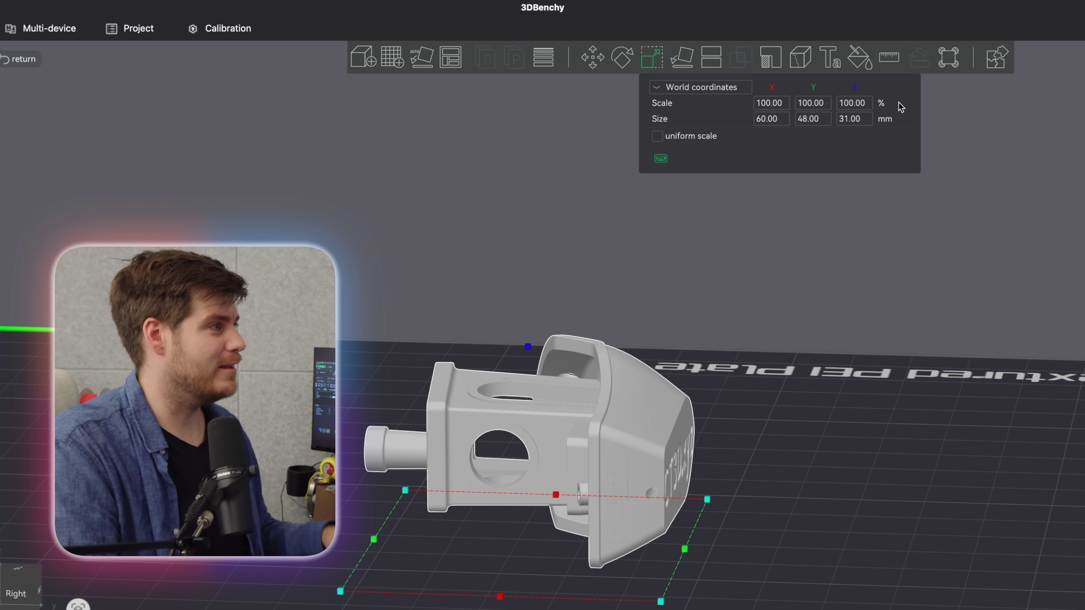
{"action": "left_click", "coordinate": [701, 88]}
{"action": "left_click", "coordinate": [700, 119]}
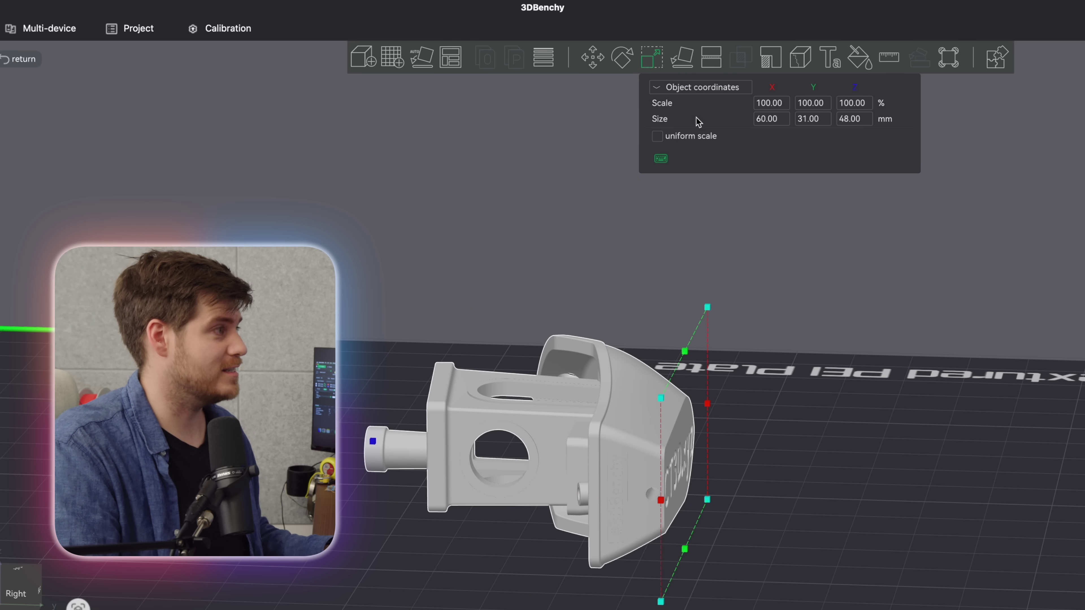
{"action": "left_click", "coordinate": [845, 104]}
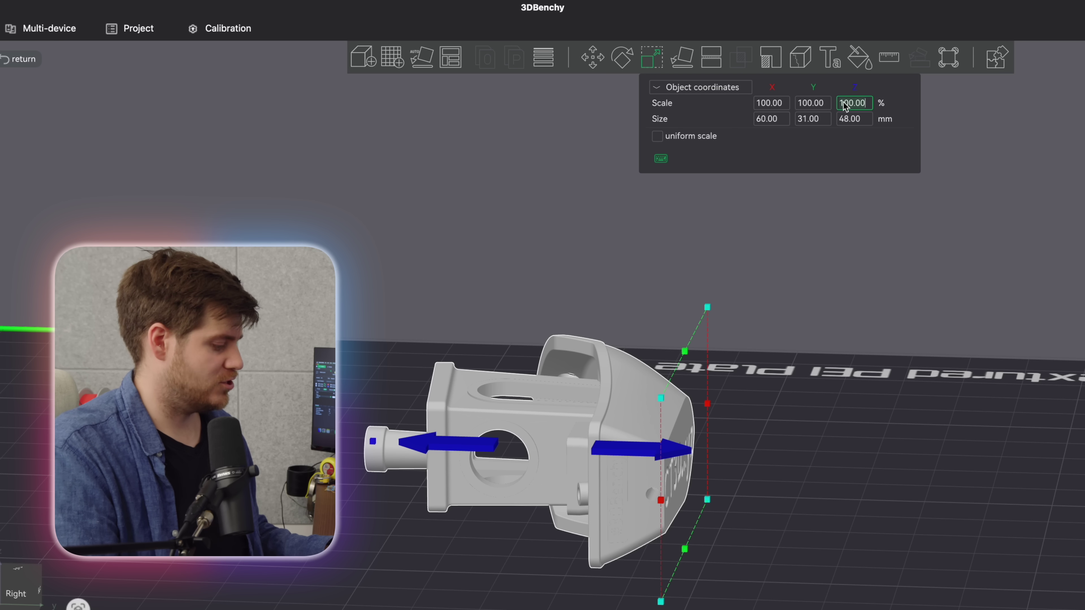
{"action": "key", "text": "super+a"}
{"action": "type", "text": "200"}
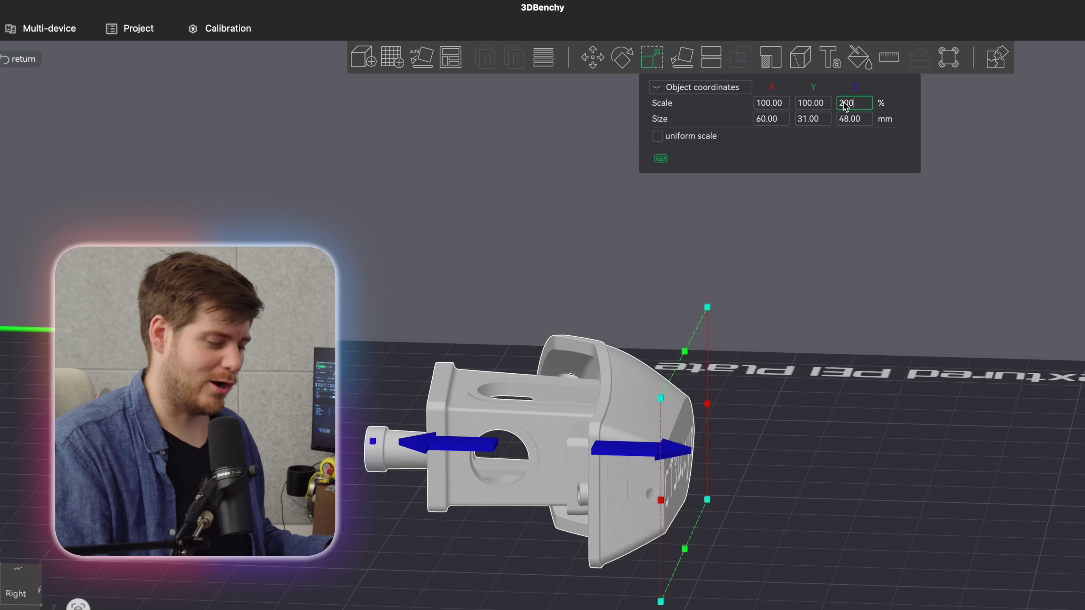
{"action": "key", "text": "Return"}
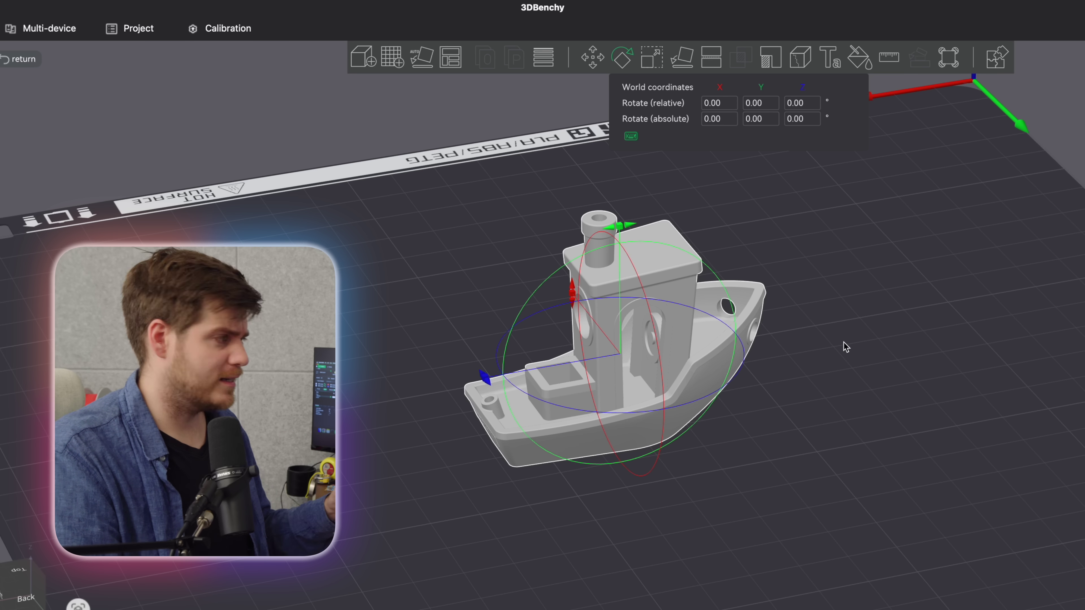
Step: Add several Benchy copies and auto-arrange them into a grid on the plate
{"action": "scroll", "coordinate": [845, 347], "scroll_direction": "left", "scroll_amount": 3}
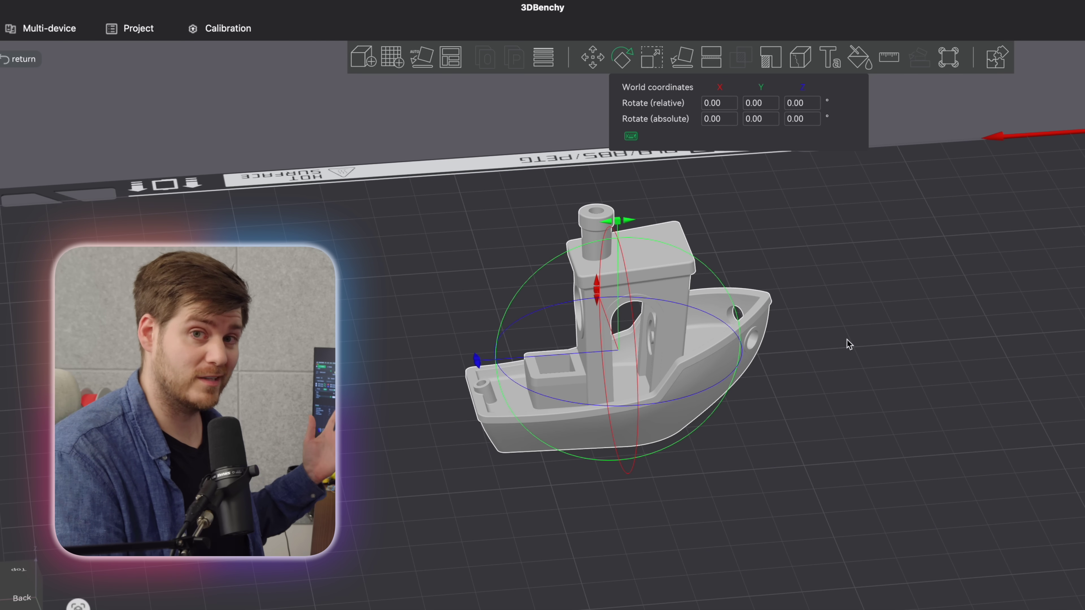
{"action": "scroll", "coordinate": [847, 339], "scroll_direction": "down", "scroll_amount": 3}
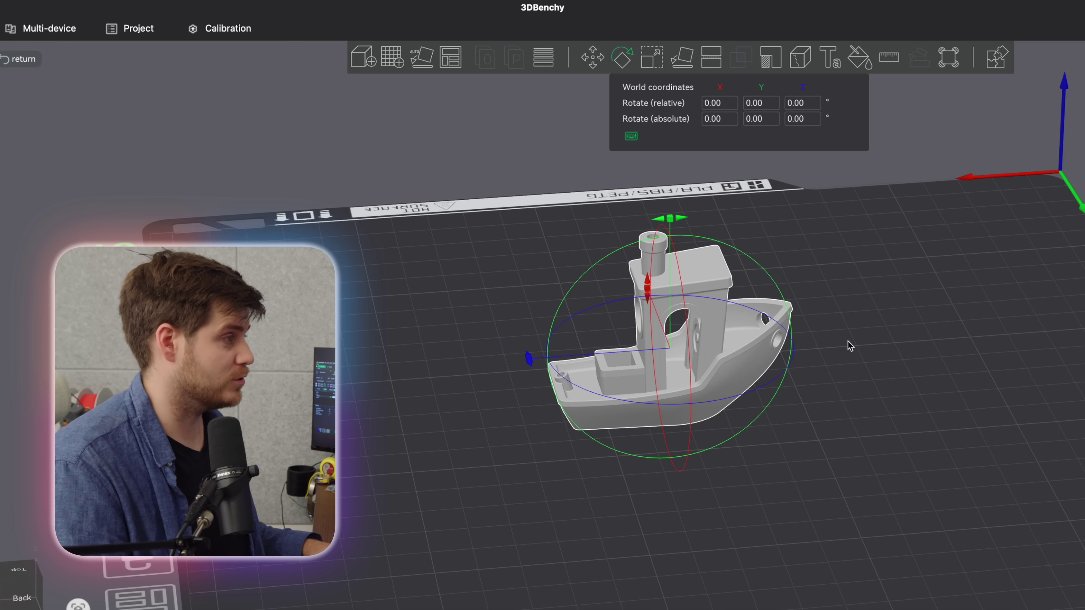
{"action": "left_click", "coordinate": [861, 320]}
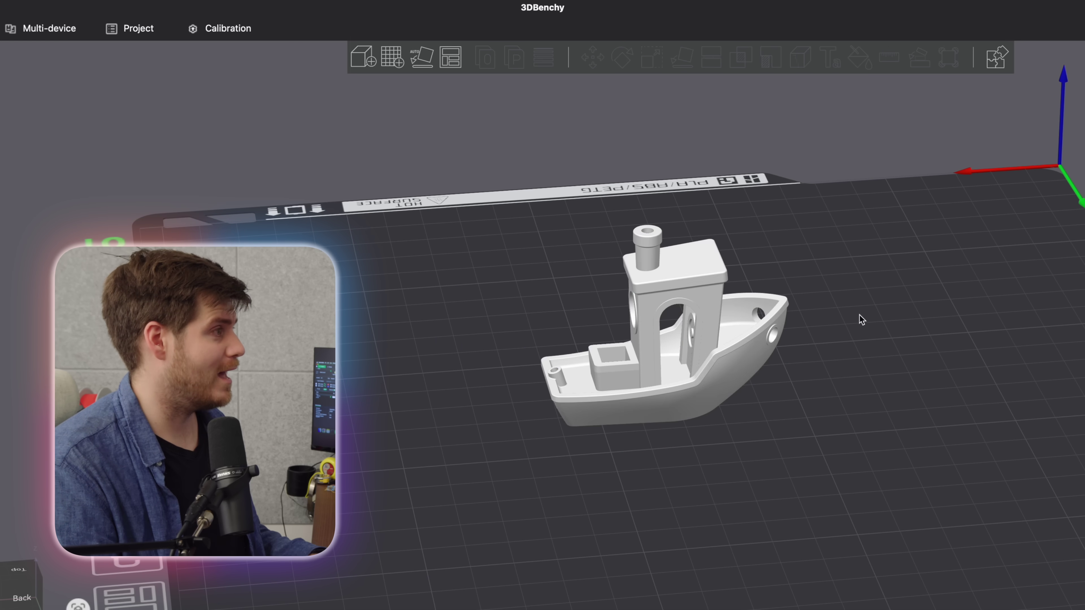
{"action": "left_click", "coordinate": [729, 315]}
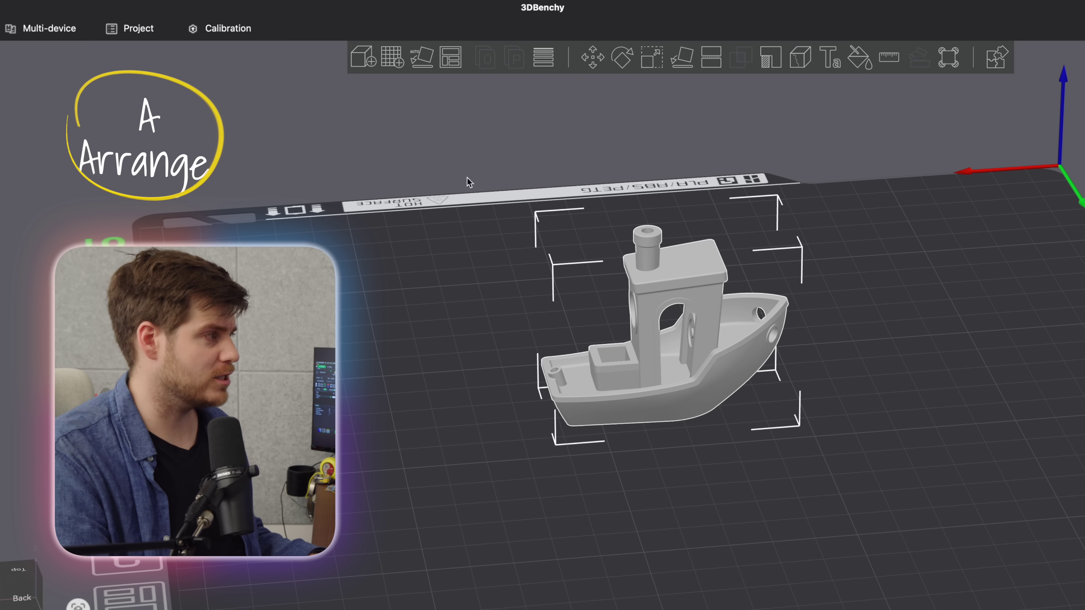
{"action": "scroll", "coordinate": [476, 300], "scroll_direction": "down", "scroll_amount": 3}
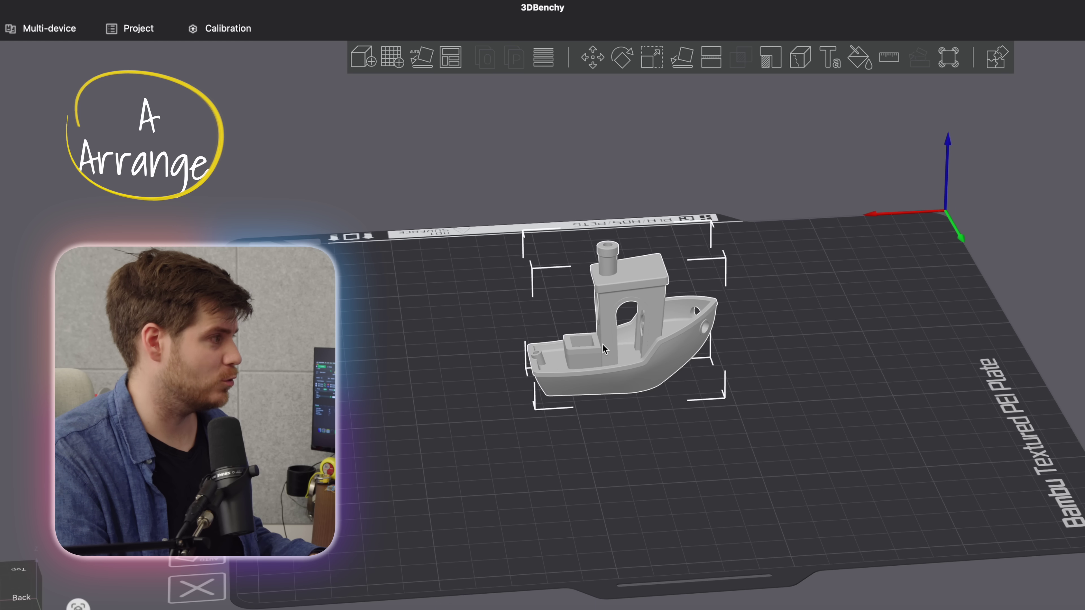
{"action": "left_click", "coordinate": [601, 347]}
{"action": "key", "text": "plus"}
{"action": "key", "text": "plus"}
{"action": "key", "text": "plus"}
{"action": "key", "text": "plus"}
{"action": "key", "text": "plus"}
{"action": "key", "text": "plus"}
{"action": "key", "text": "plus"}
{"action": "key", "text": "plus"}
{"action": "key", "text": "plus"}
{"action": "key", "text": "plus"}
{"action": "key", "text": "plus"}
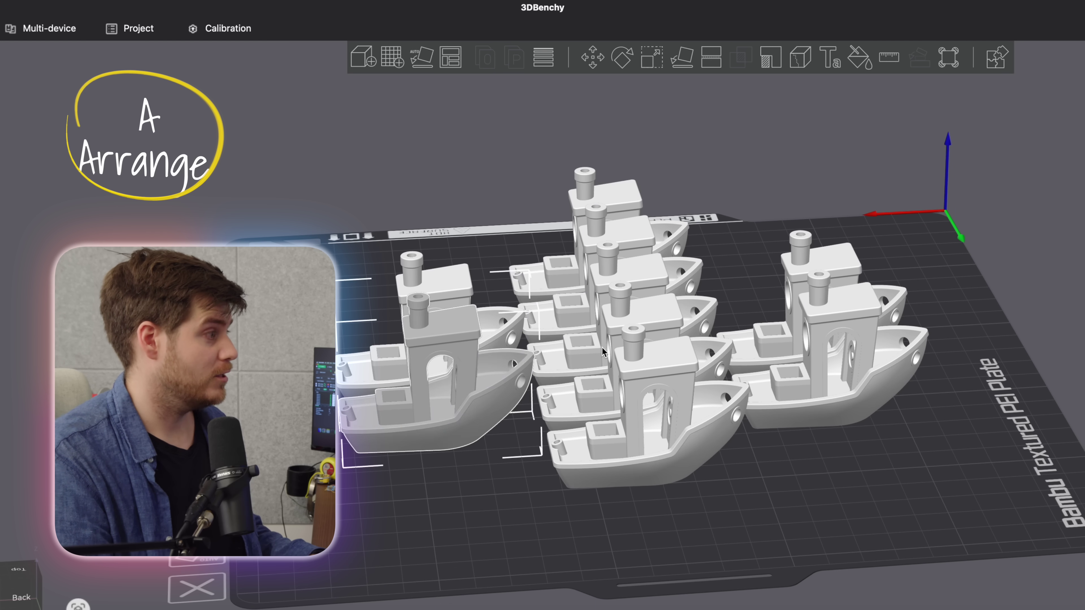
{"action": "key", "text": "plus"}
{"action": "key", "text": "plus"}
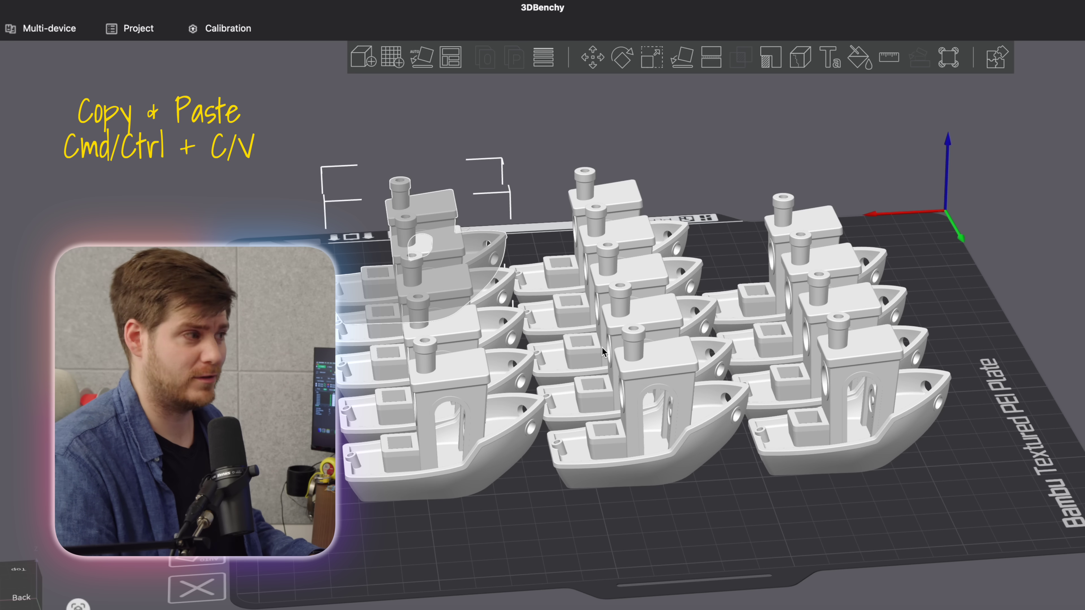
{"action": "key", "text": "super+v"}
{"action": "key", "text": "super+v"}
{"action": "key", "text": "super+v"}
{"action": "key", "text": "super+v"}
{"action": "key", "text": "super+v"}
{"action": "key", "text": "super+v"}
{"action": "key", "text": "super+v"}
{"action": "key", "text": "super+v"}
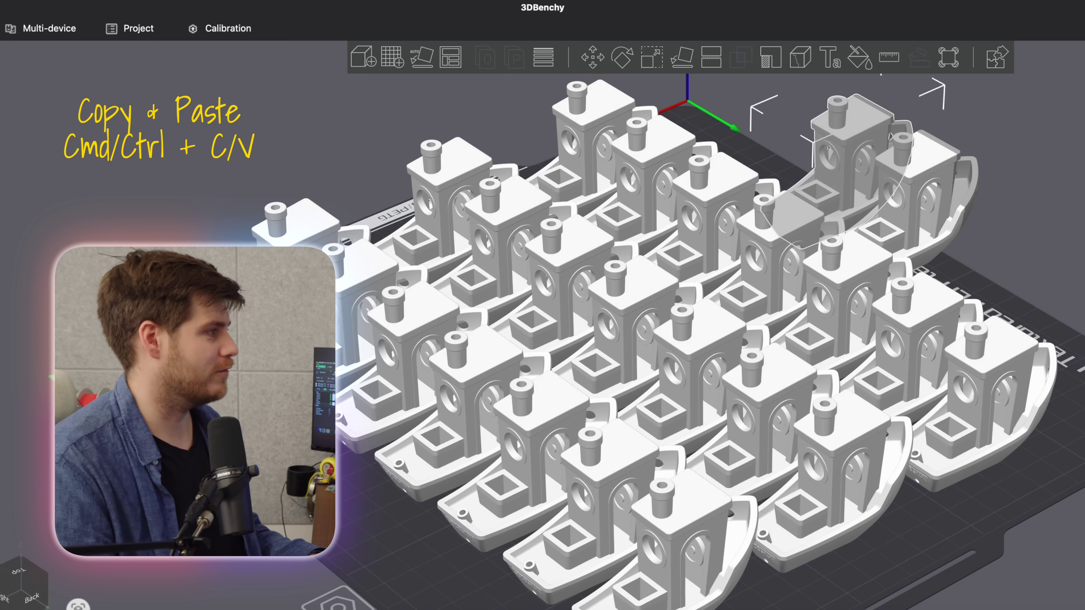
{"action": "key", "text": "a"}
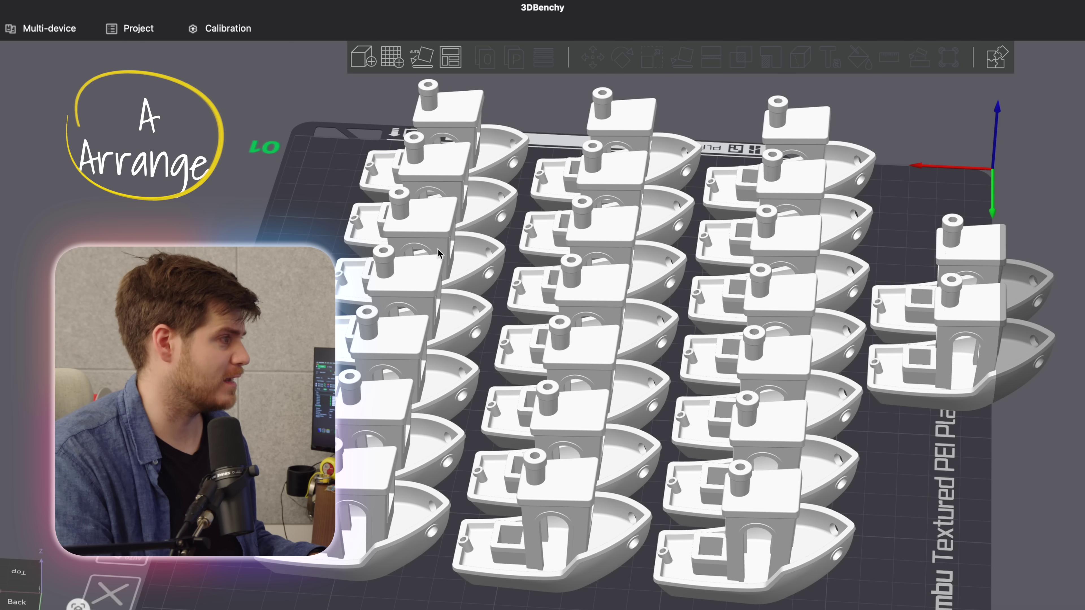
Step: Select every Benchy and auto-arrange them
{"action": "key", "text": "super+a"}
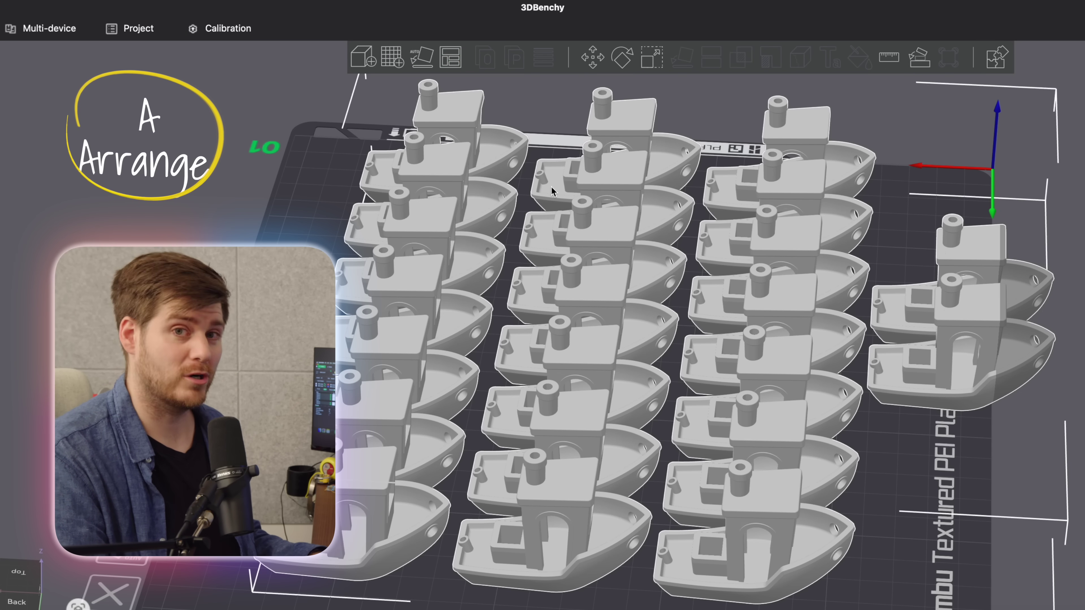
{"action": "key", "text": "a"}
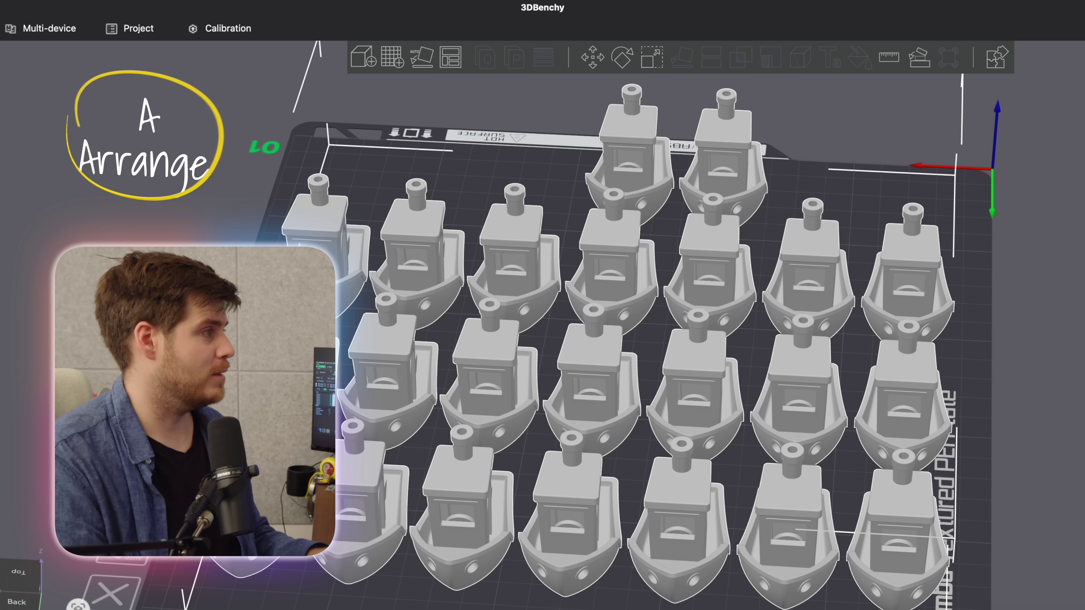
{"action": "scroll", "coordinate": [551, 187], "scroll_direction": "down", "scroll_amount": 3}
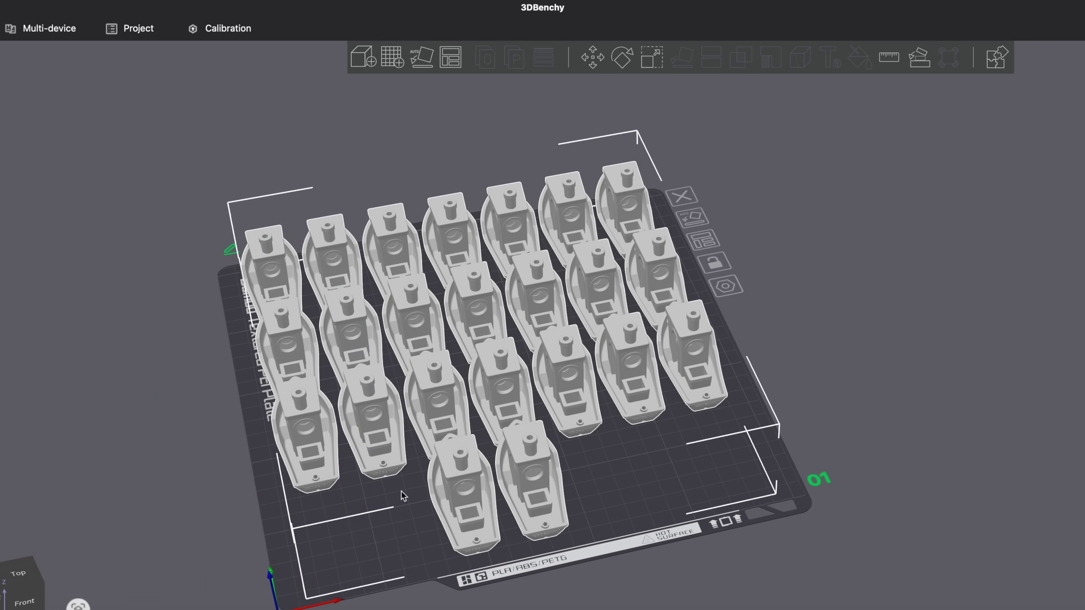
Step: Add three clip copies, drag the last into the grid gap, and select all objects
{"action": "left_click", "coordinate": [303, 538]}
{"action": "key", "text": "ctrl+v"}
{"action": "key", "text": "ctrl+v"}
{"action": "key", "text": "ctrl+v"}
{"action": "key", "text": "ctrl+v"}
{"action": "key", "text": "ctrl+v"}
{"action": "key", "text": "ctrl+v"}
{"action": "key", "text": "ctrl+v"}
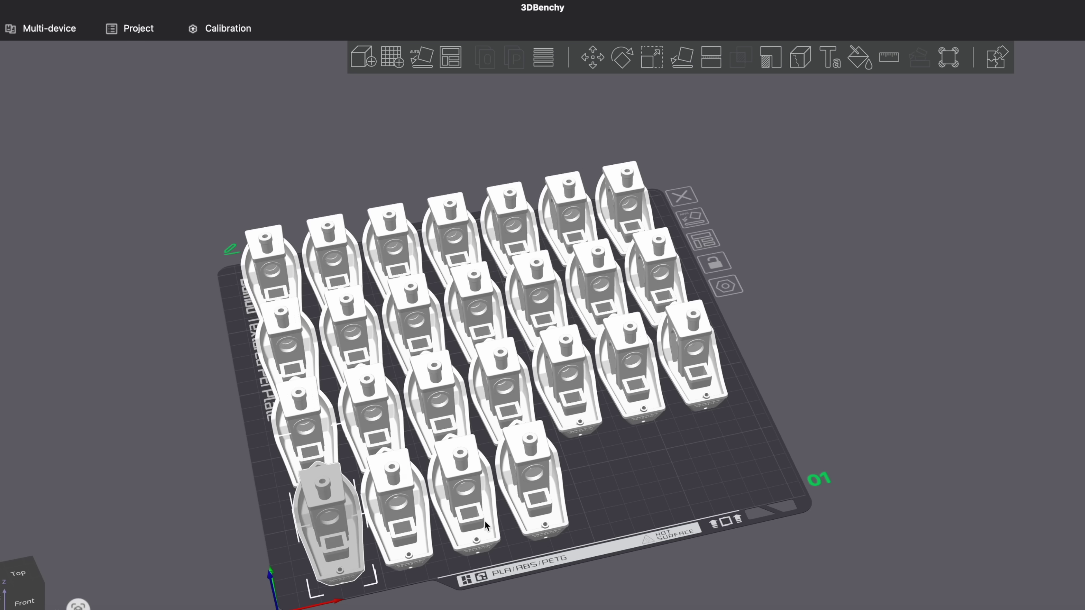
{"action": "key", "text": "ctrl+v"}
{"action": "key", "text": "ctrl+v"}
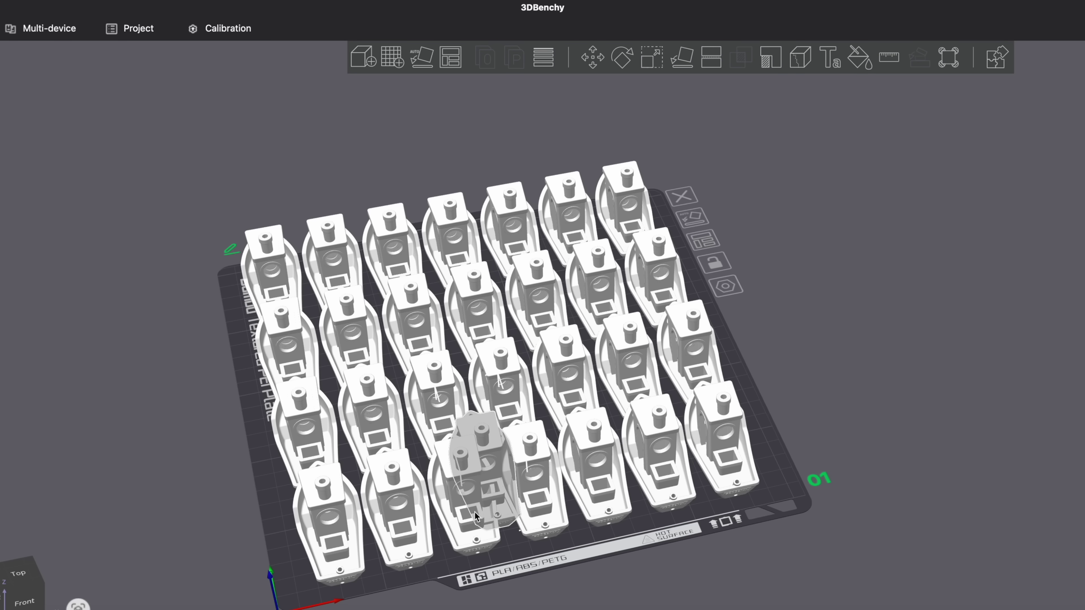
{"action": "scroll", "coordinate": [501, 486], "scroll_direction": "up", "scroll_amount": 2}
{"action": "left_click_drag", "start_coordinate": [489, 432], "coordinate": [549, 316]}
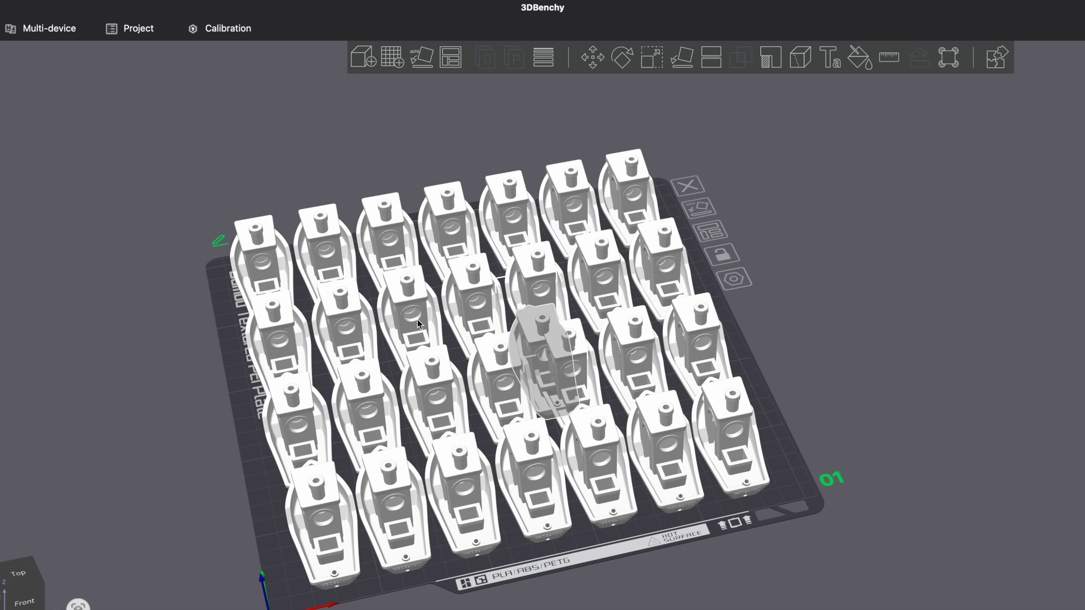
{"action": "key", "text": "ctrl+a"}
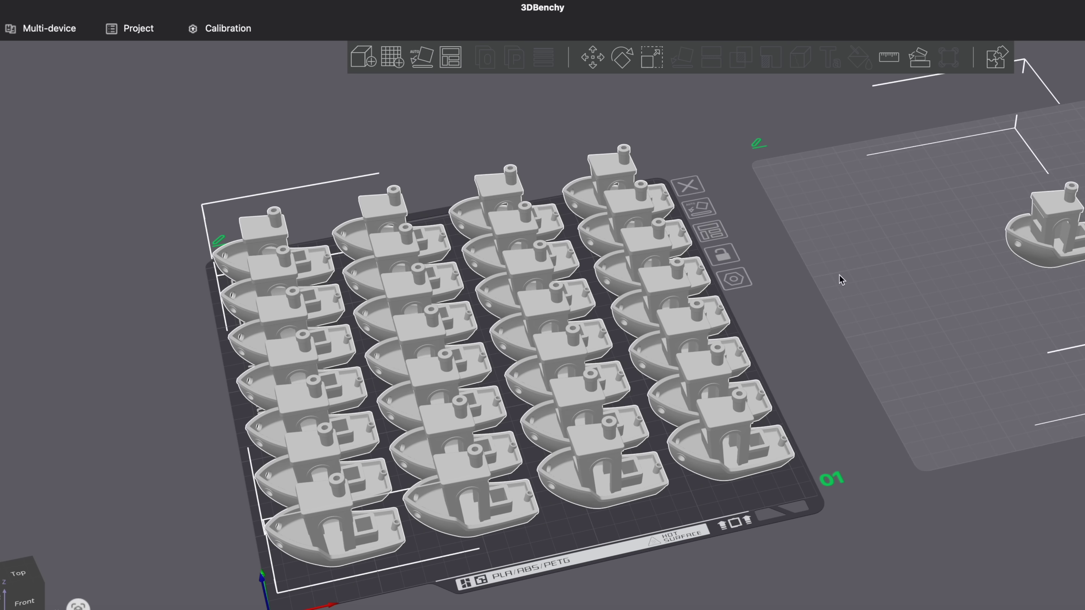
{"action": "scroll", "coordinate": [811, 311], "scroll_direction": "down", "scroll_amount": 5}
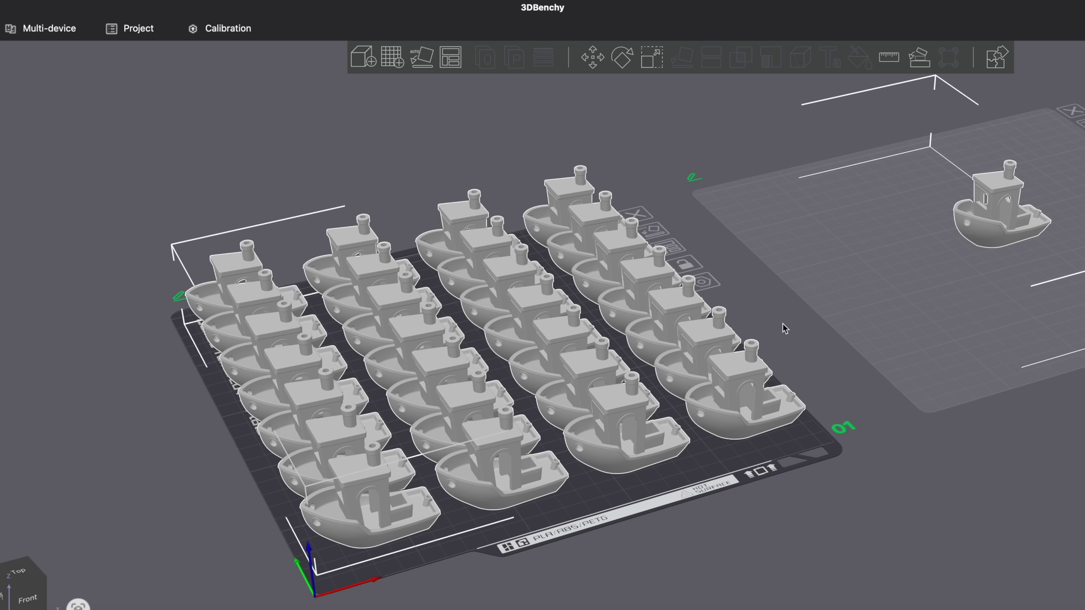
{"action": "scroll", "coordinate": [783, 329], "scroll_direction": "up", "scroll_amount": 3}
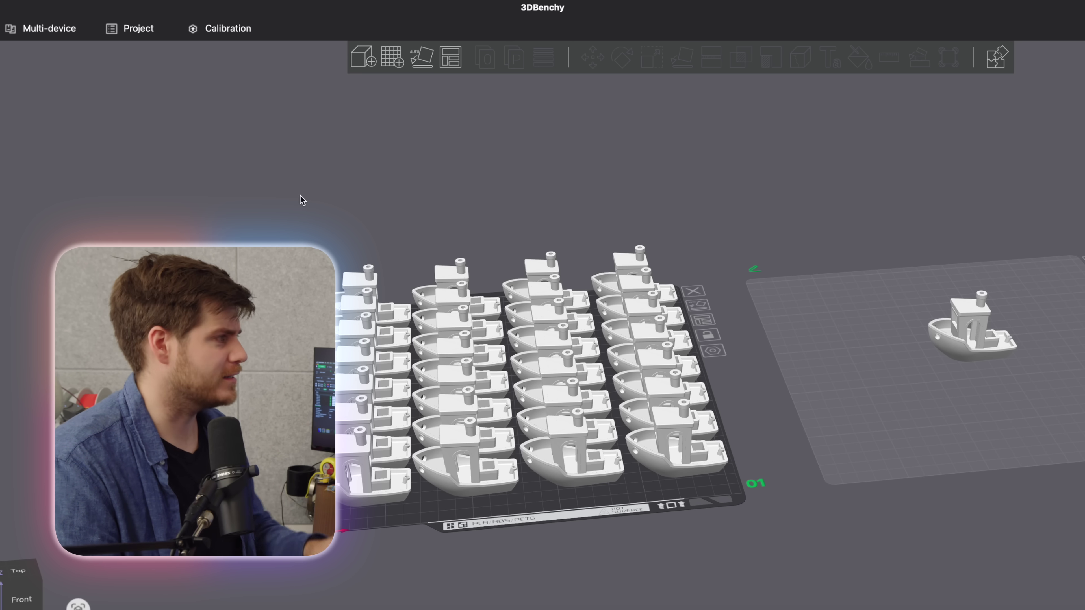
Step: Delete all Benchy copies on plate 1 and move plate 2's lone Benchy onto it
{"action": "left_click_drag", "start_coordinate": [793, 566], "coordinate": [780, 549], "text": "shift"}
{"action": "key", "text": "Delete"}
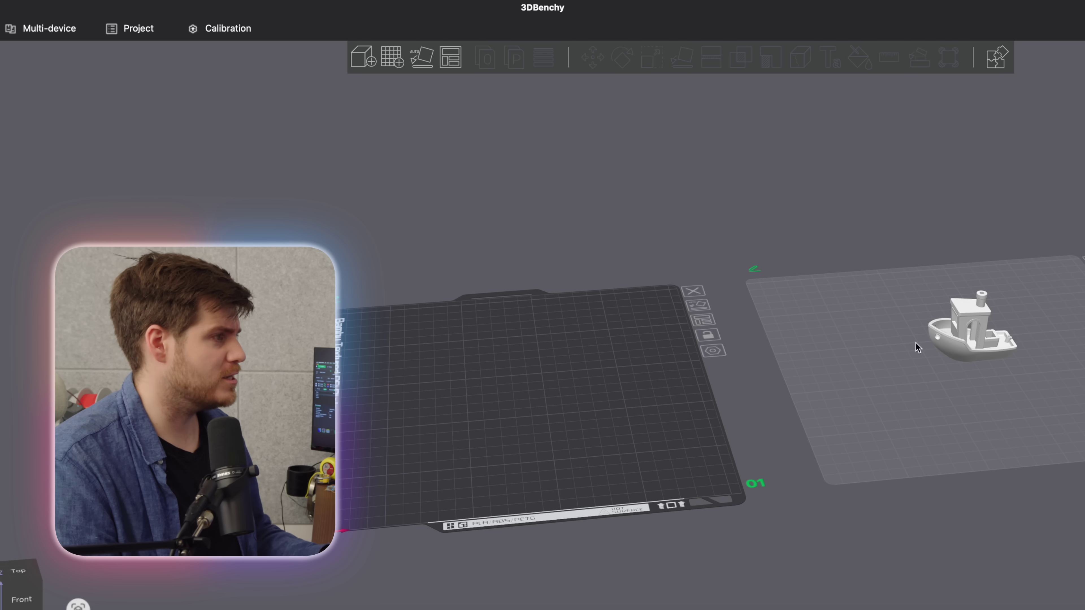
{"action": "left_click_drag", "start_coordinate": [976, 331], "coordinate": [521, 397]}
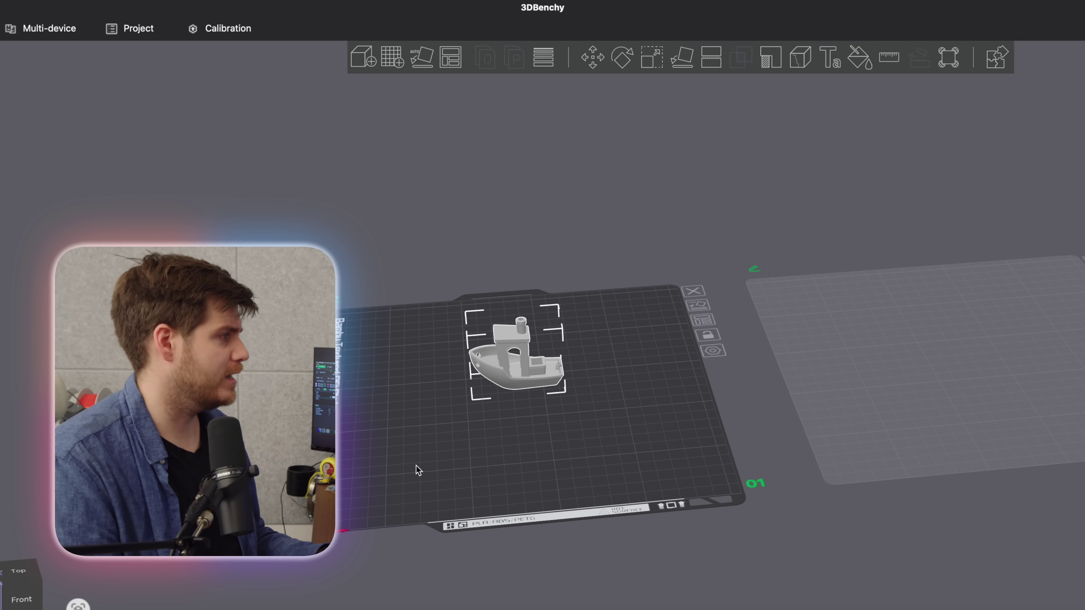
Step: Fill the bed with copies of the single Benchy from its context menu
{"action": "right_click", "coordinate": [519, 377]}
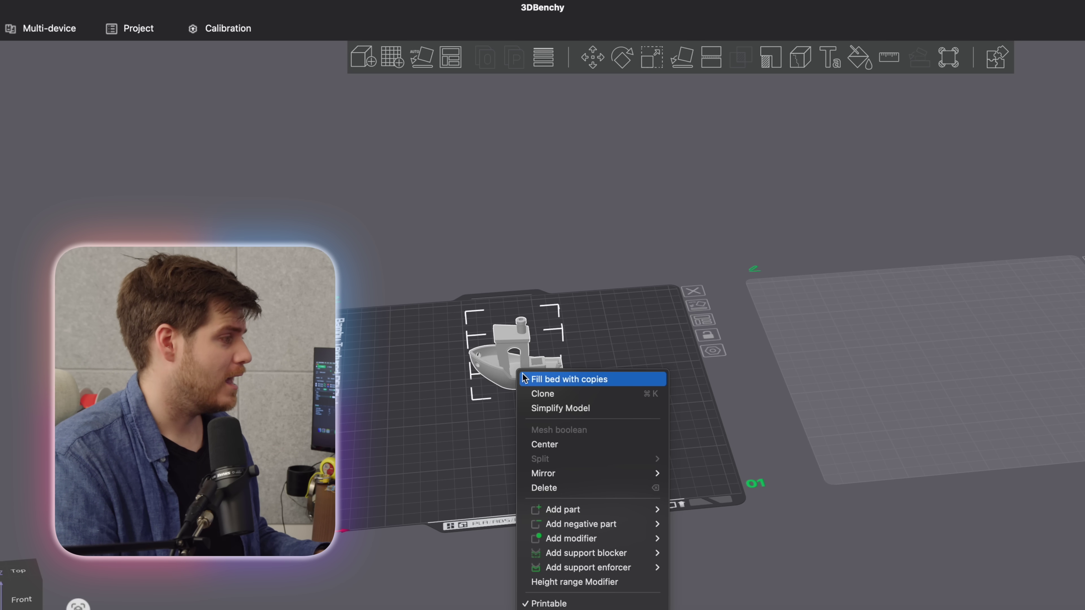
{"action": "scroll", "coordinate": [558, 419], "scroll_direction": "down", "scroll_amount": 3}
{"action": "mouse_move", "coordinate": [561, 428]}
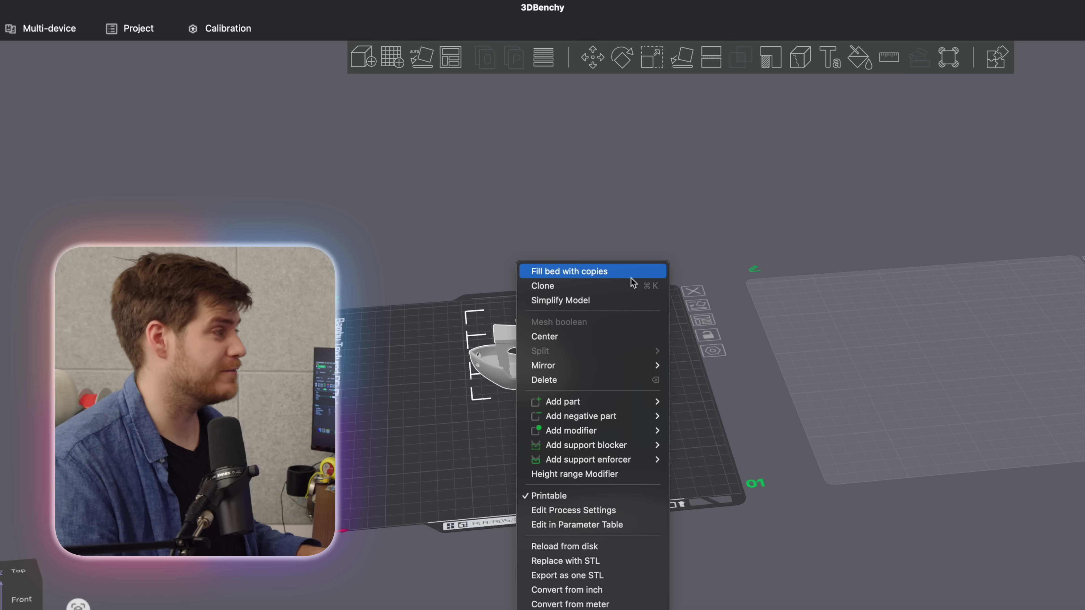
{"action": "left_click", "coordinate": [615, 277]}
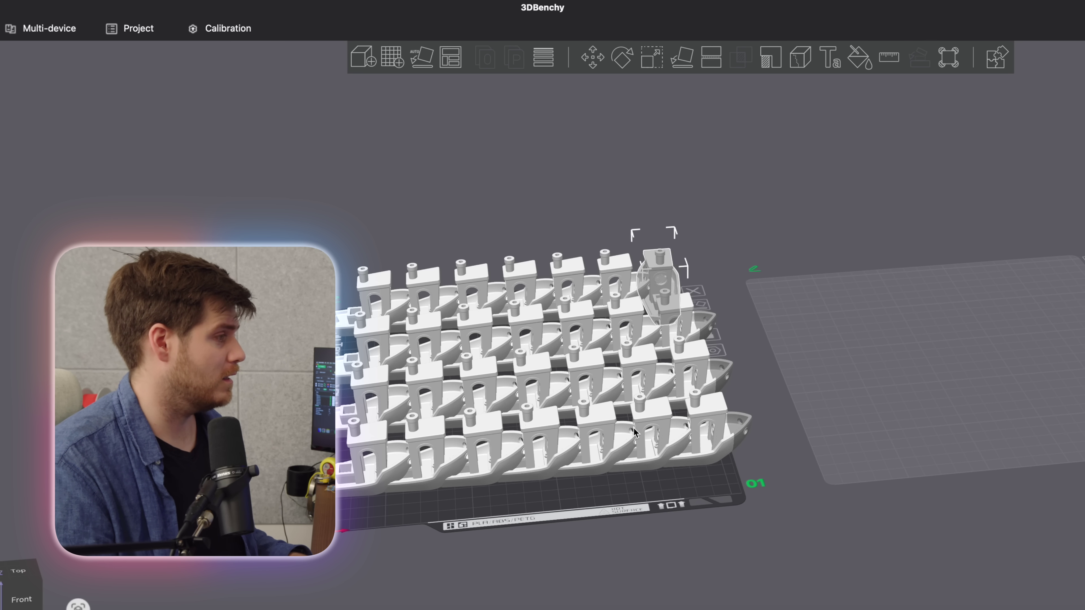
Step: Select all the Benchy copies and auto-arrange them into four neat rows
{"action": "scroll", "coordinate": [634, 432], "scroll_direction": "up", "scroll_amount": 5}
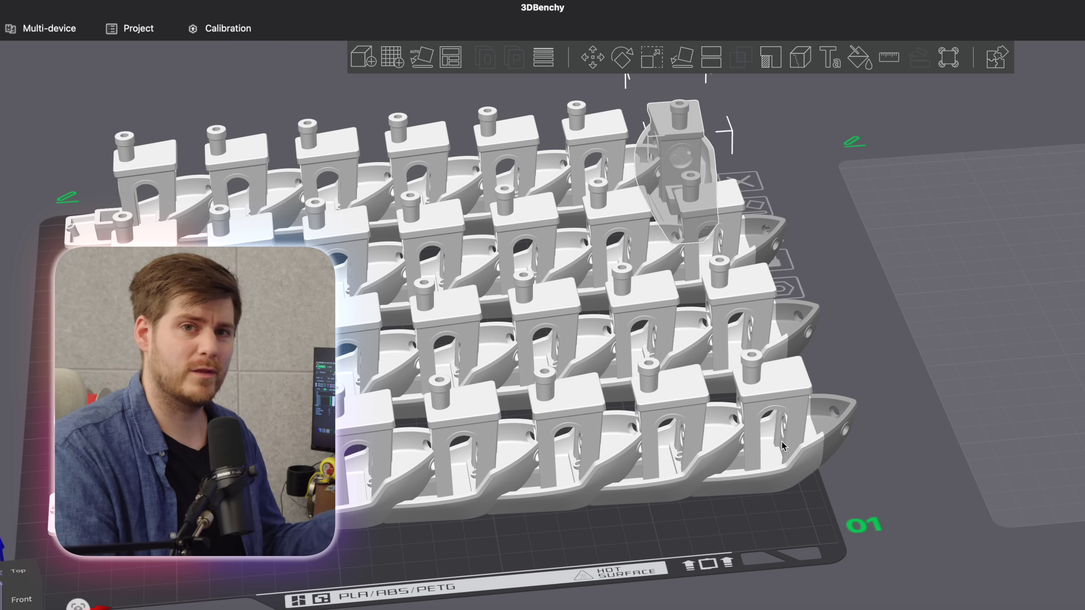
{"action": "scroll", "coordinate": [764, 531], "scroll_direction": "down", "scroll_amount": 3}
{"action": "left_click_drag", "start_coordinate": [765, 532], "coordinate": [744, 523]}
{"action": "scroll", "coordinate": [758, 528], "scroll_direction": "up", "scroll_amount": 3}
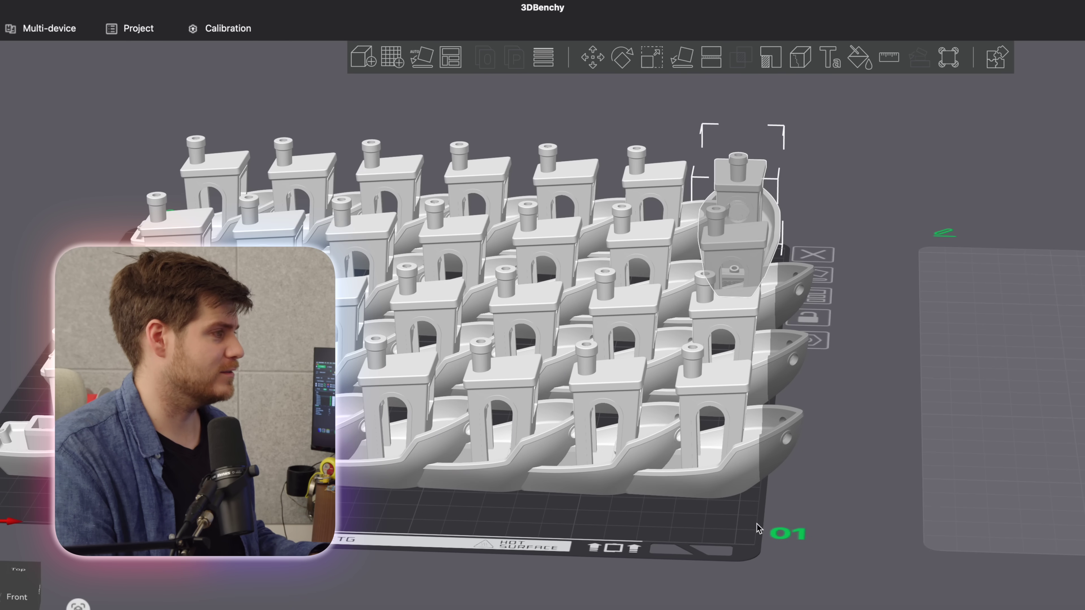
{"action": "key", "text": "ctrl+a"}
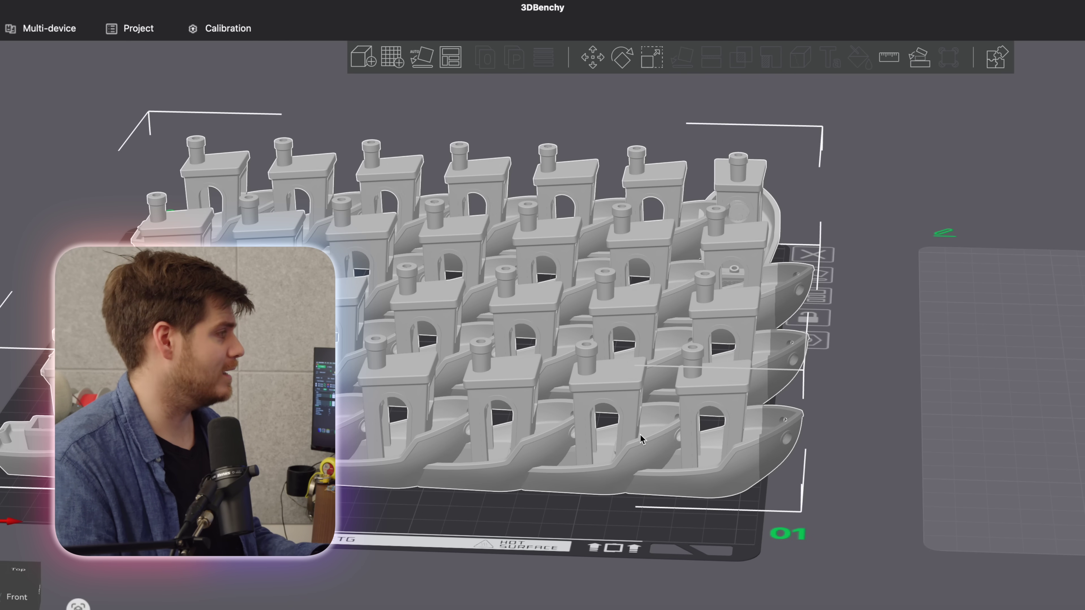
{"action": "key", "text": "a"}
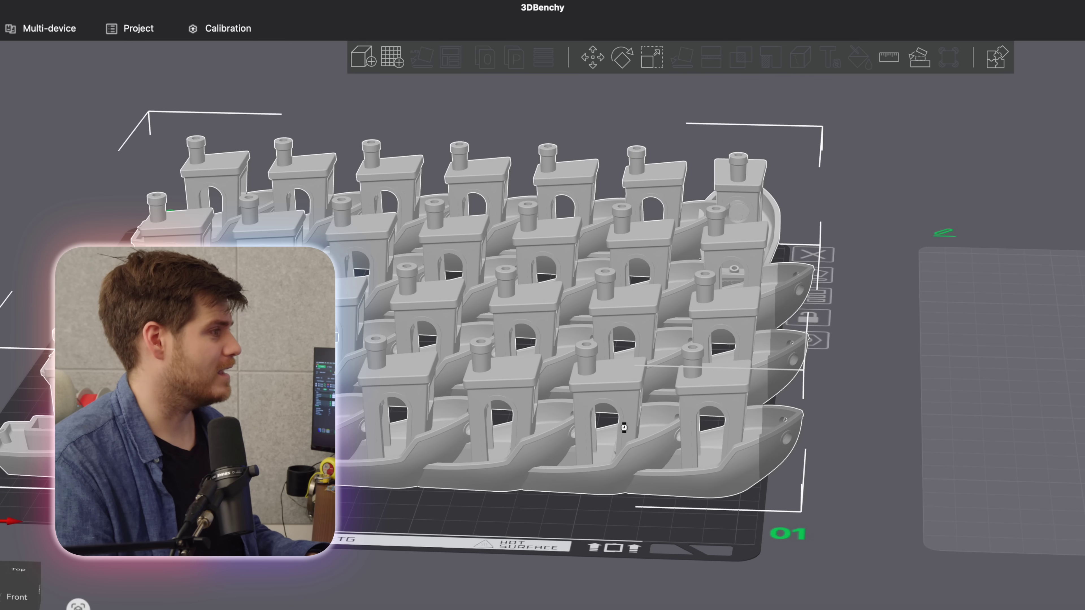
{"action": "scroll", "coordinate": [478, 520], "scroll_direction": "down", "scroll_amount": 3}
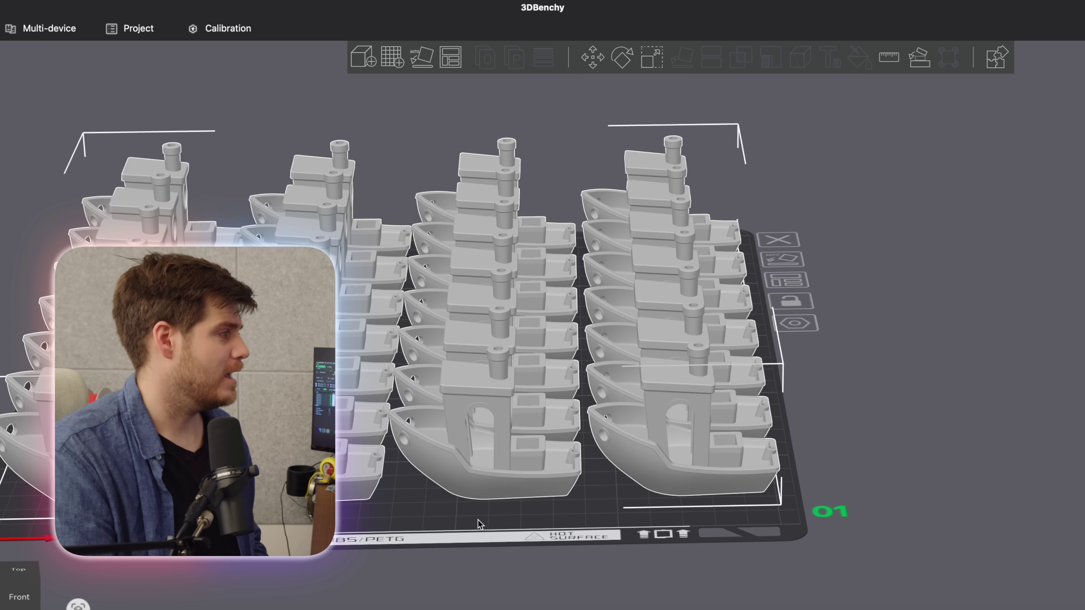
{"action": "left_click_drag", "start_coordinate": [478, 521], "coordinate": [496, 516]}
{"action": "scroll", "coordinate": [496, 516], "scroll_direction": "up", "scroll_amount": 4}
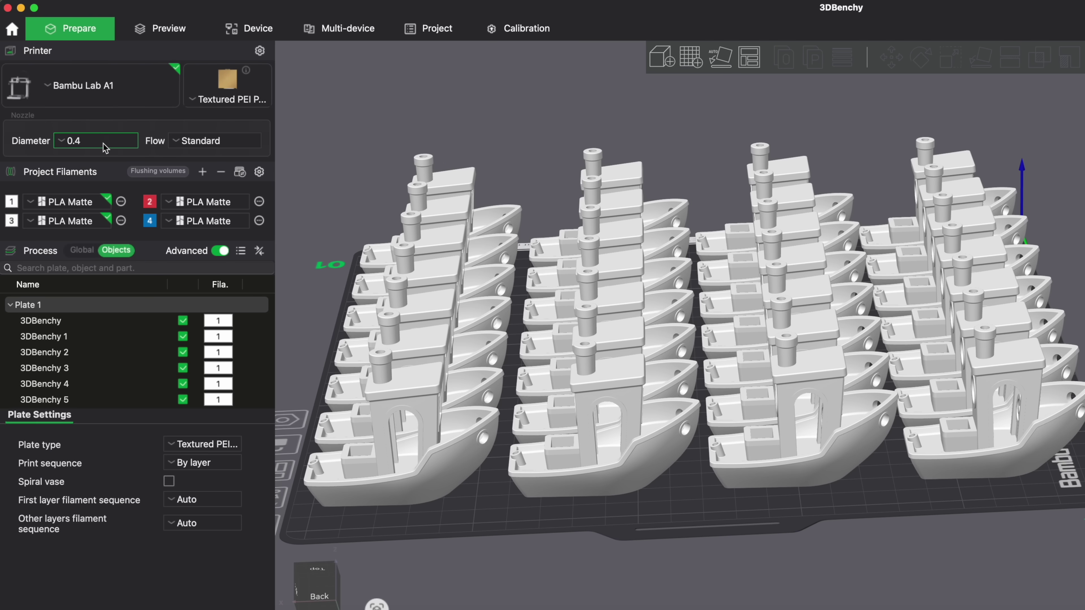
Step: Check the nozzle diameter choices (0.2, 0.4, 0.6, 0.8), then go to the printer's Device page
{"action": "left_click", "coordinate": [98, 141]}
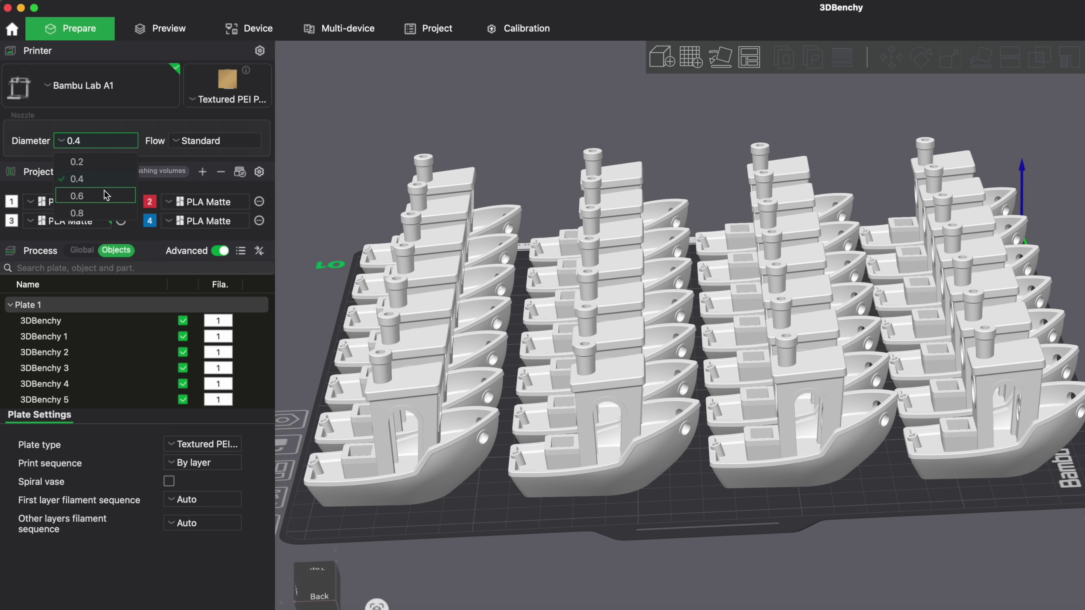
{"action": "left_click", "coordinate": [263, 29]}
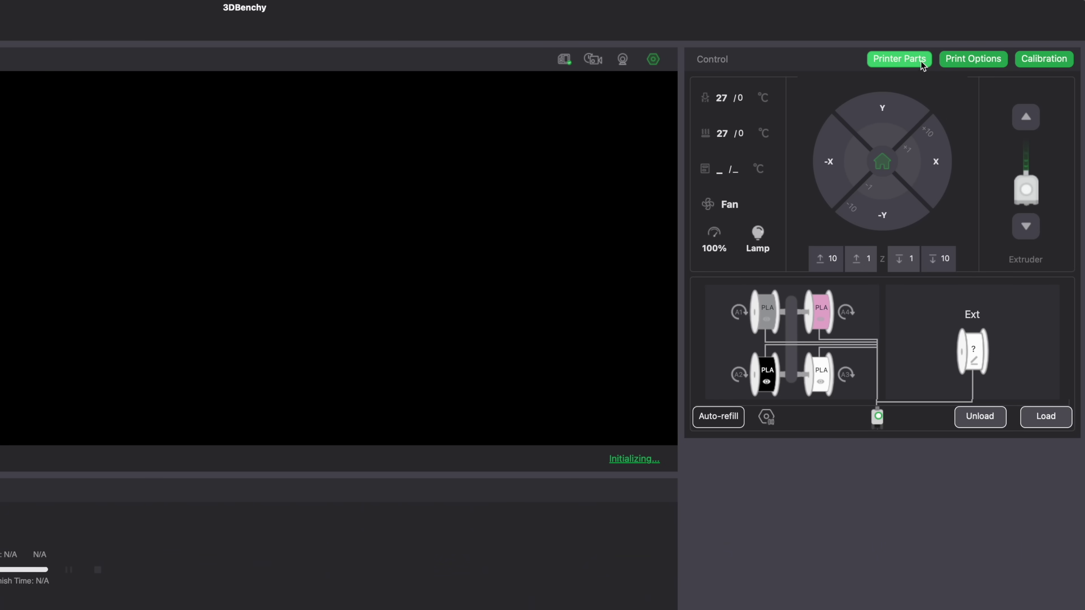
Step: Record the printer's nozzle as Stainless Steel, 0.2 mm, then return to the Prepare page
{"action": "left_click", "coordinate": [916, 59]}
{"action": "left_click", "coordinate": [234, 268]}
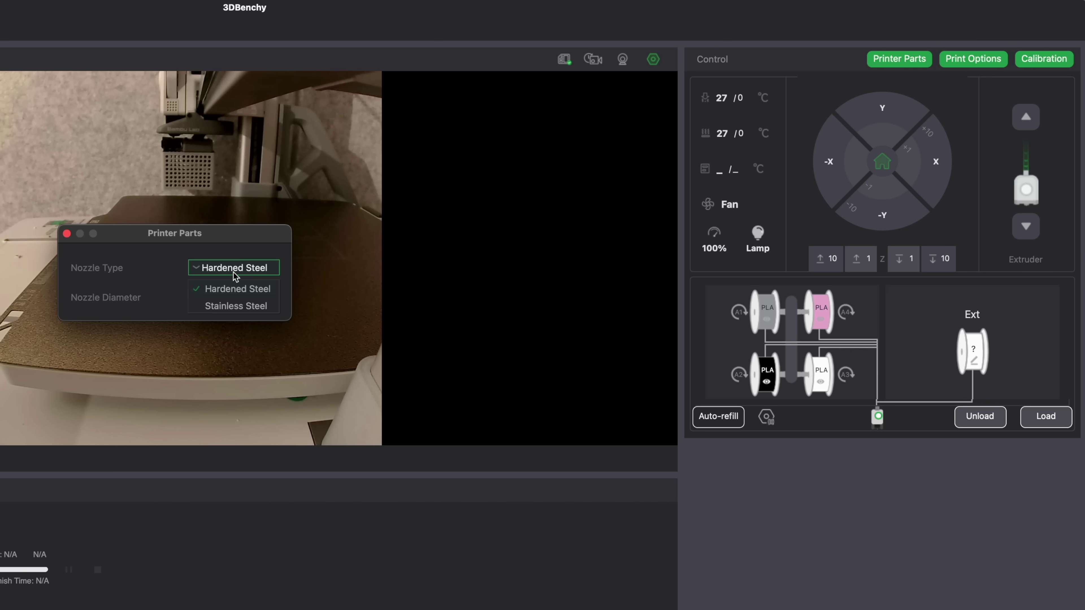
{"action": "left_click", "coordinate": [238, 306]}
{"action": "left_click", "coordinate": [235, 299]}
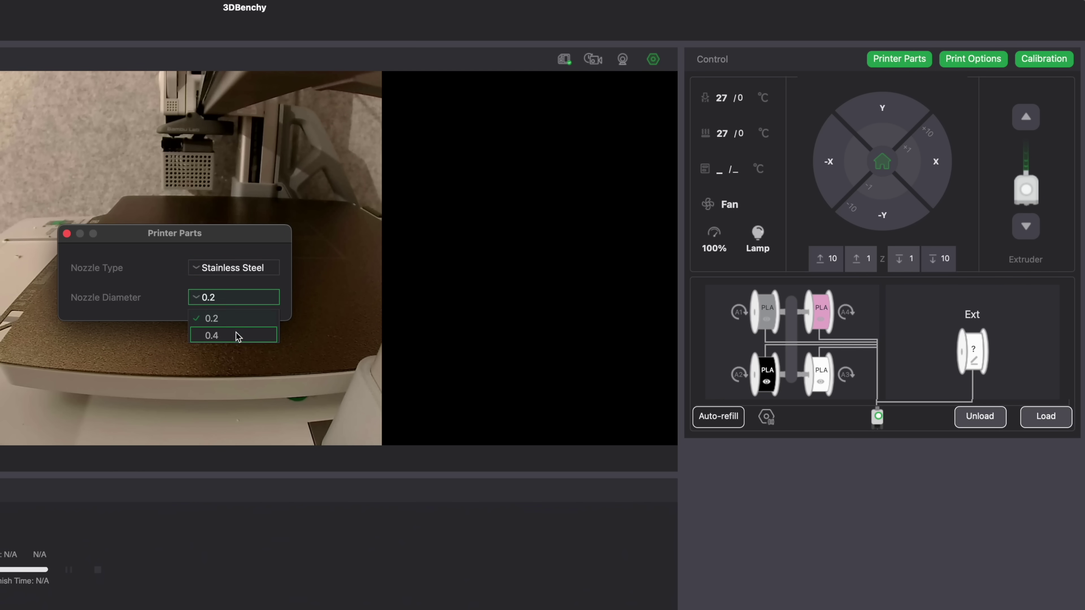
{"action": "left_click", "coordinate": [67, 234]}
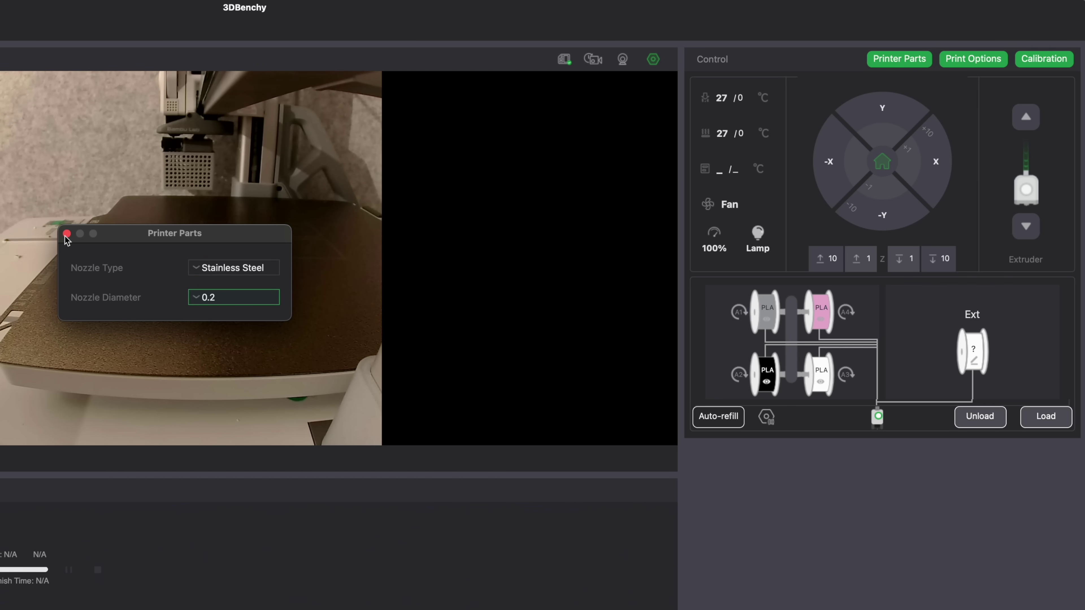
{"action": "left_click", "coordinate": [67, 234]}
{"action": "left_click", "coordinate": [78, 29]}
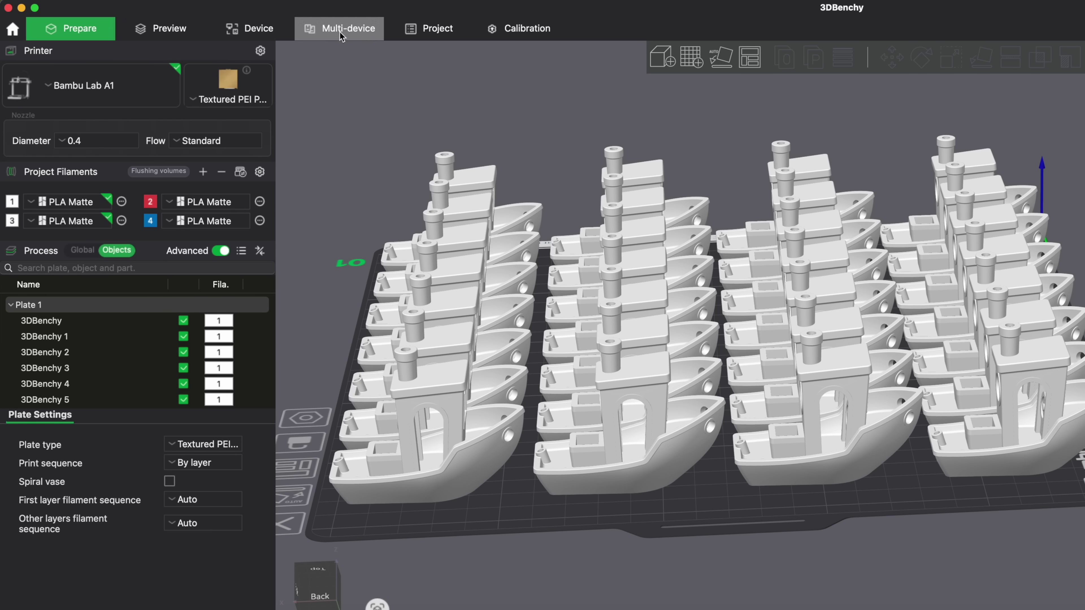
{"action": "left_click", "coordinate": [83, 10]}
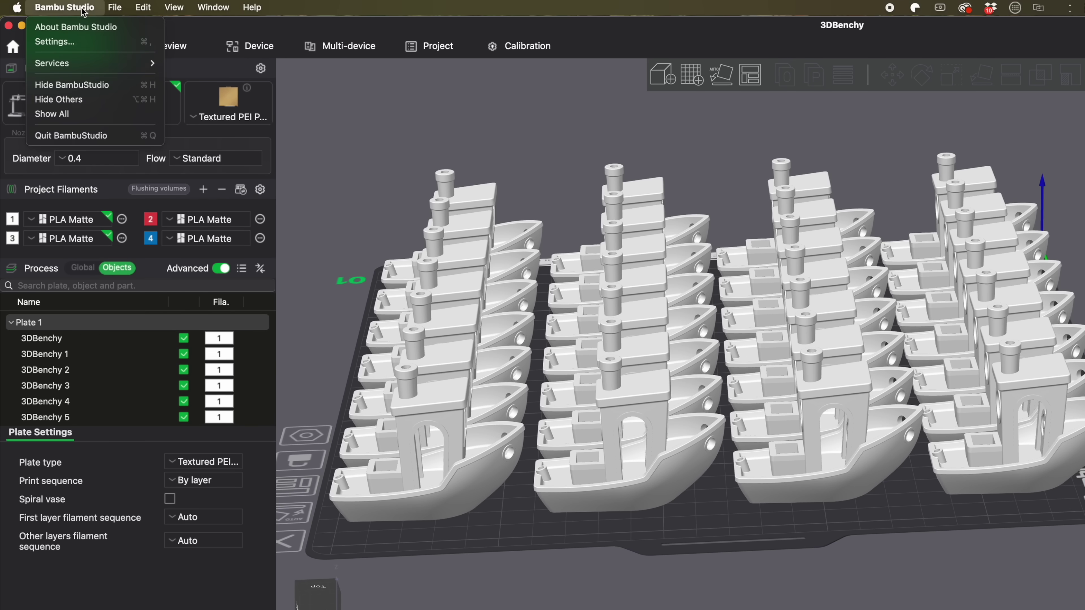
{"action": "left_click", "coordinate": [73, 41]}
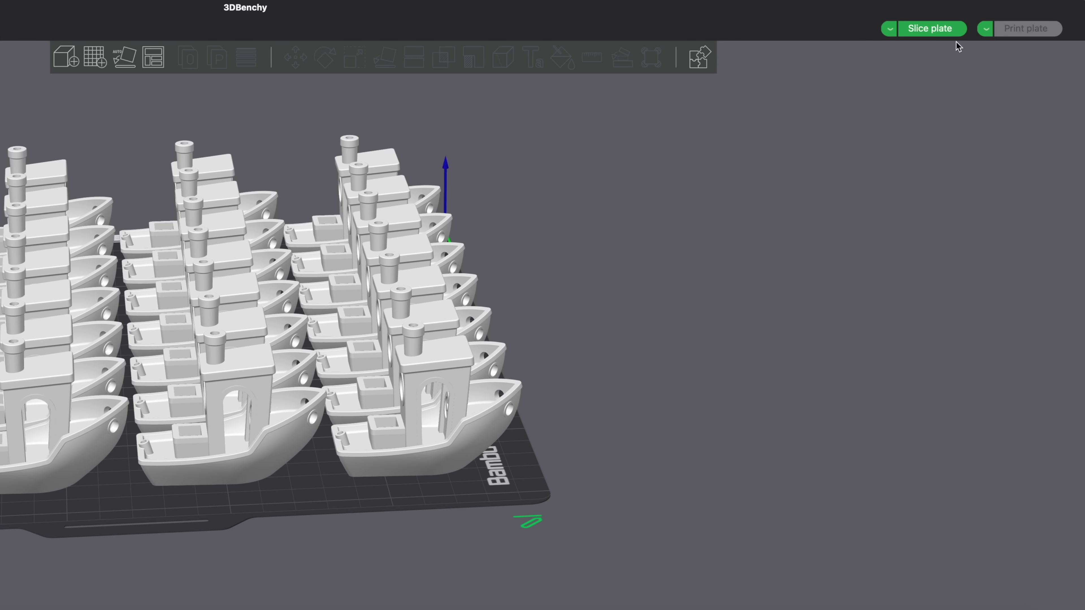
{"action": "left_click", "coordinate": [985, 29]}
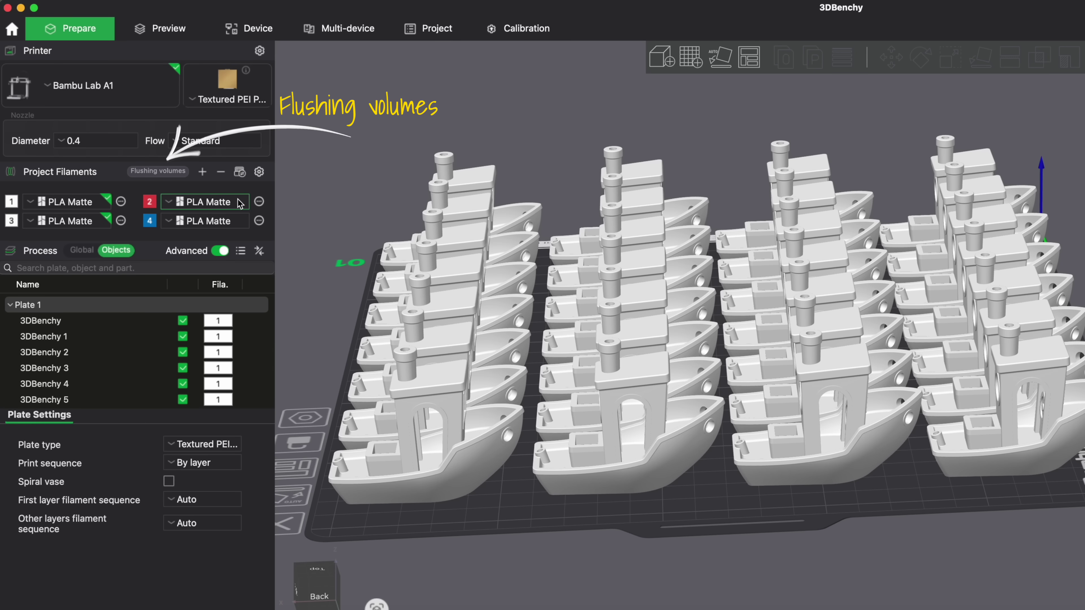
Step: Recalculate the filament flushing volumes, try multipliers 0.2 and 0.5, and confirm with OK
{"action": "left_click", "coordinate": [160, 172]}
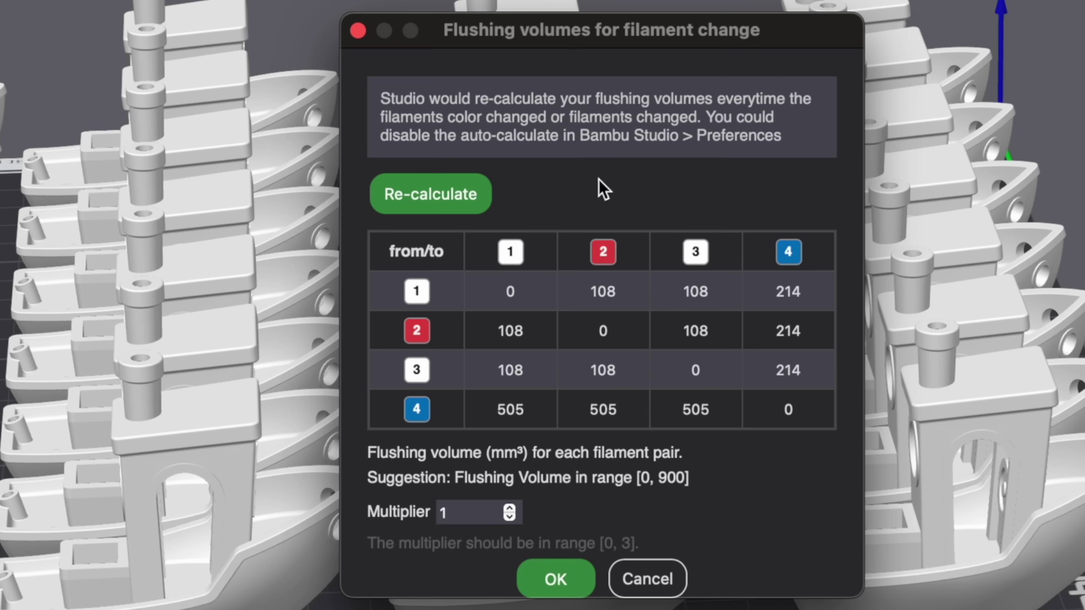
{"action": "left_click", "coordinate": [446, 195]}
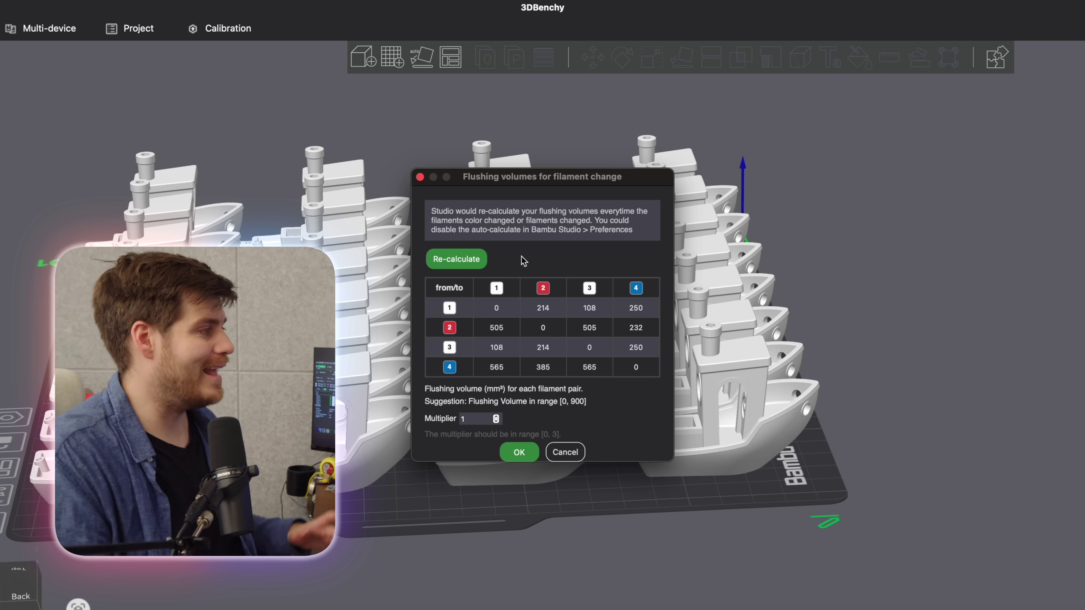
{"action": "left_click", "coordinate": [496, 421]}
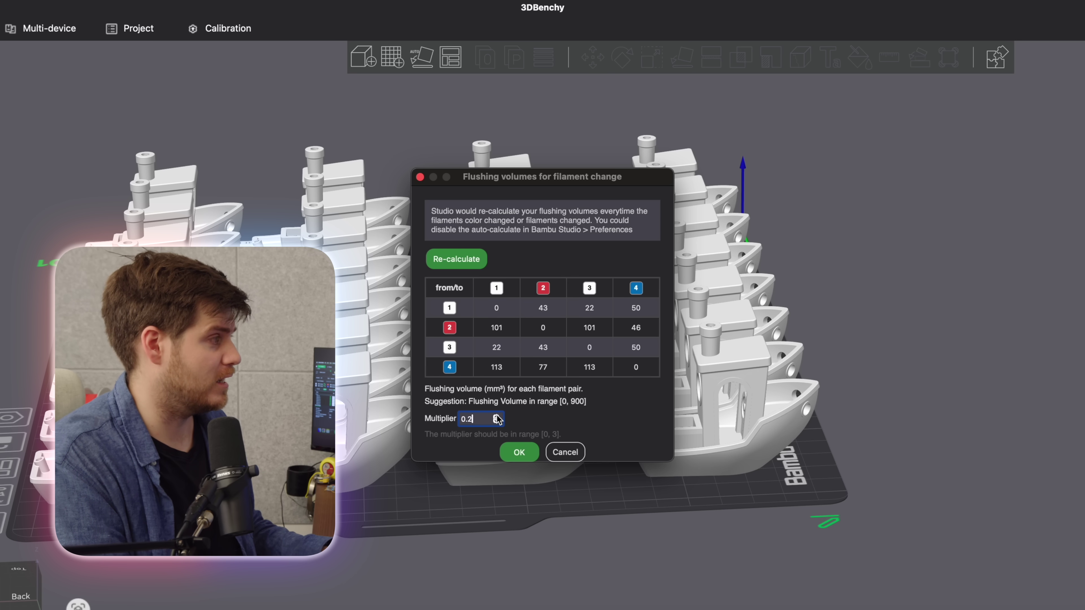
{"action": "left_click", "coordinate": [496, 417]}
{"action": "left_click", "coordinate": [495, 417]}
{"action": "left_click", "coordinate": [496, 416]}
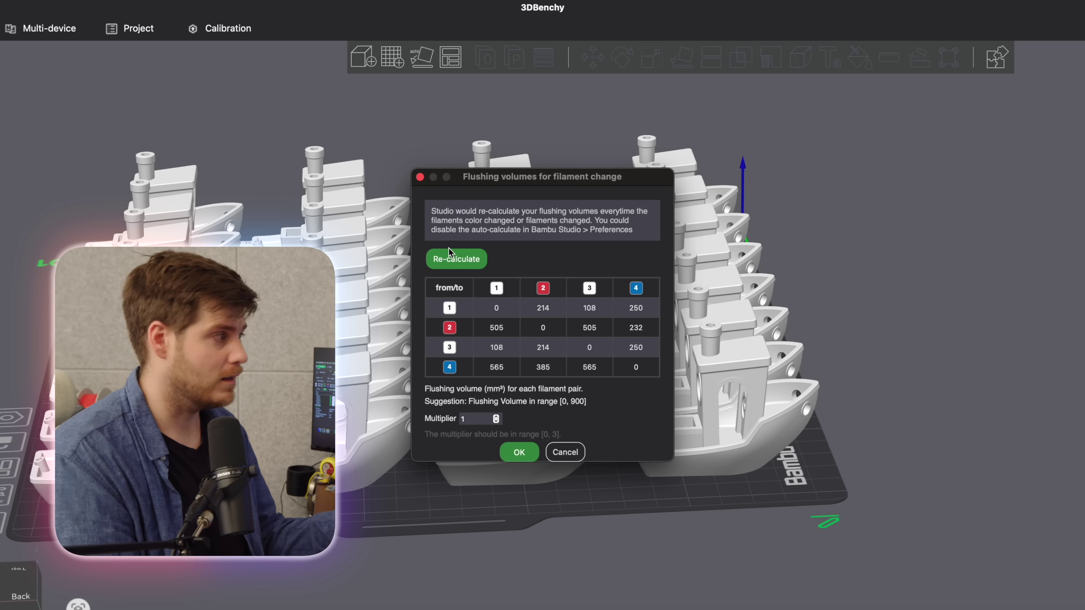
{"action": "left_click", "coordinate": [515, 453]}
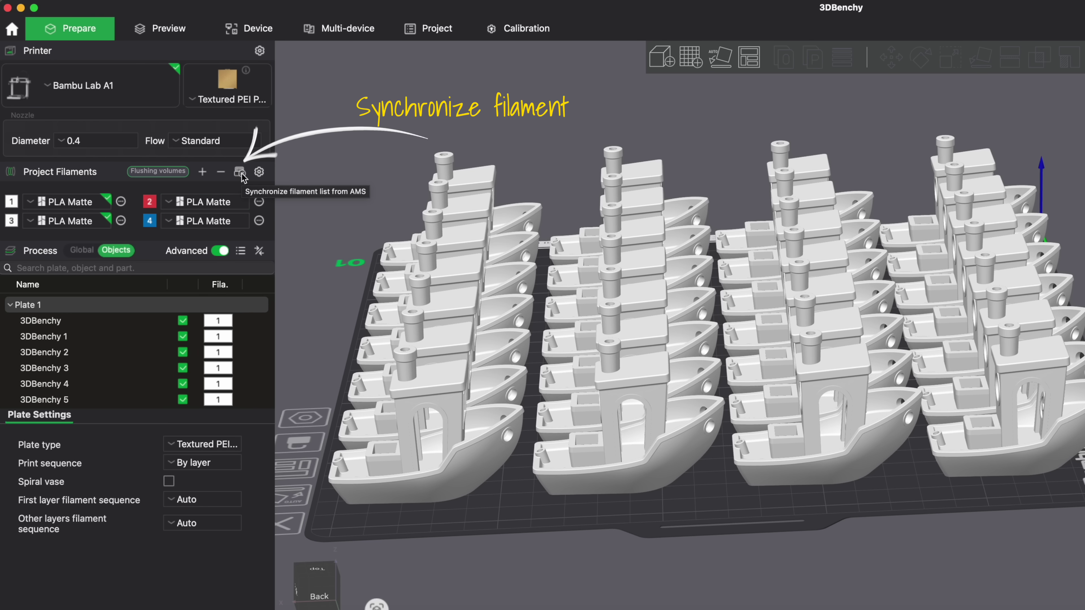
{"action": "left_click", "coordinate": [240, 172]}
{"action": "left_click", "coordinate": [205, 202]}
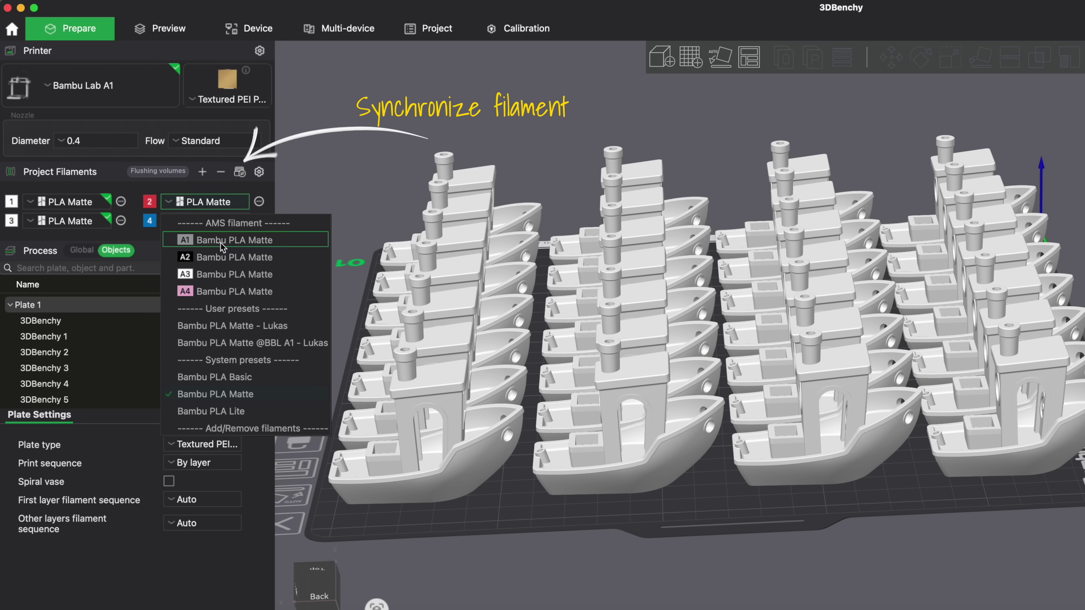
{"action": "left_click", "coordinate": [230, 256]}
{"action": "left_click", "coordinate": [85, 202]}
{"action": "left_click", "coordinate": [81, 274]}
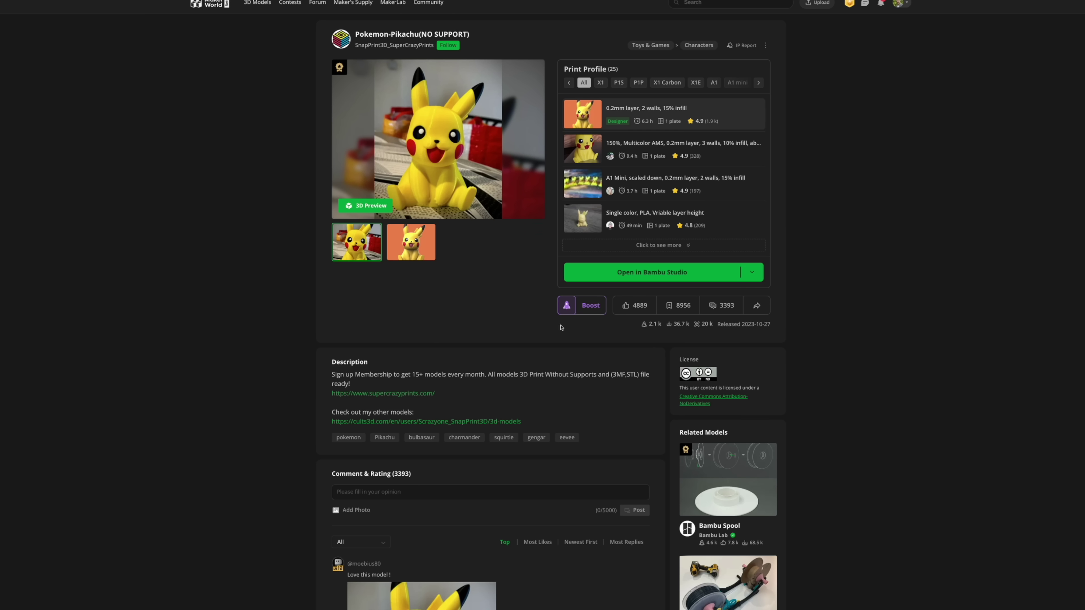
Step: Open the Pokemon-Pikachu project from its MakerWorld page in Bambu Studio
{"action": "left_click", "coordinate": [648, 275]}
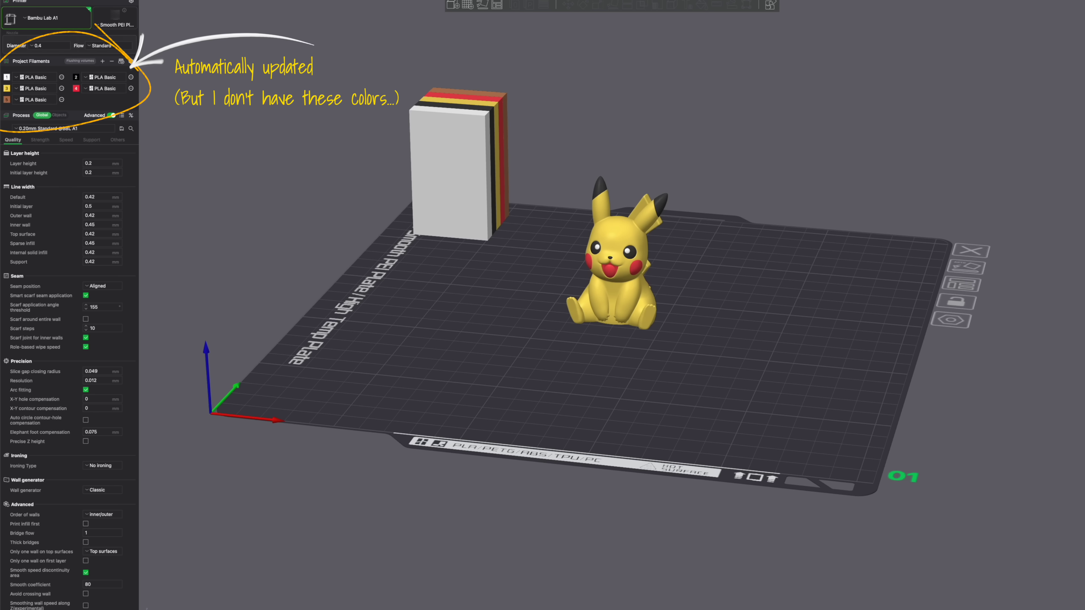
Step: Overwrite the project filaments from the AMS with grey, black, white and pink PLA Matte
{"action": "left_click", "coordinate": [121, 63]}
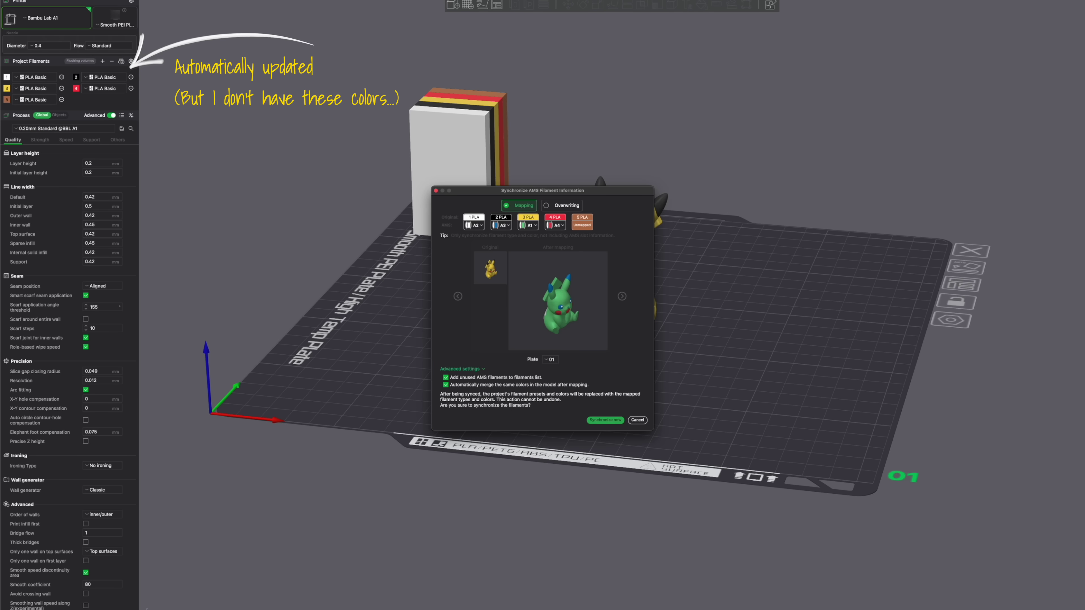
{"action": "left_click", "coordinate": [566, 206]}
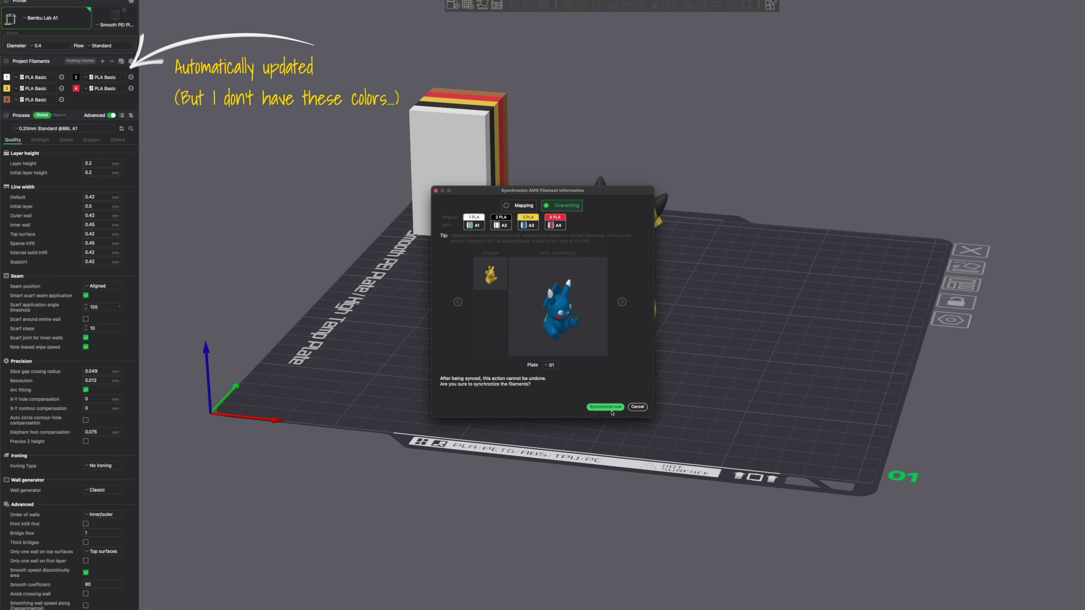
{"action": "left_click", "coordinate": [605, 406]}
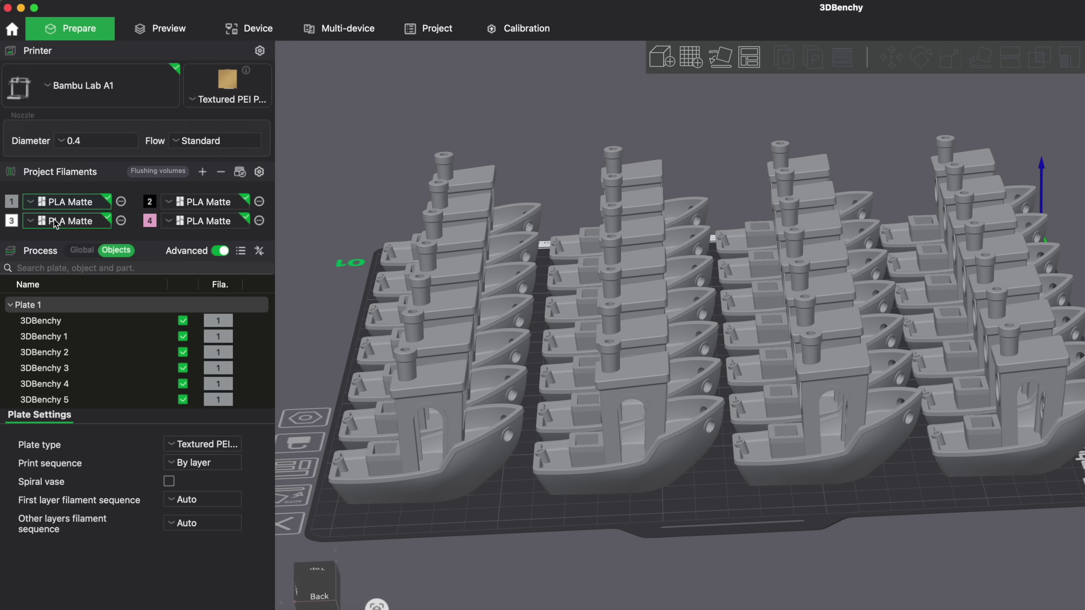
{"action": "left_click", "coordinate": [652, 452]}
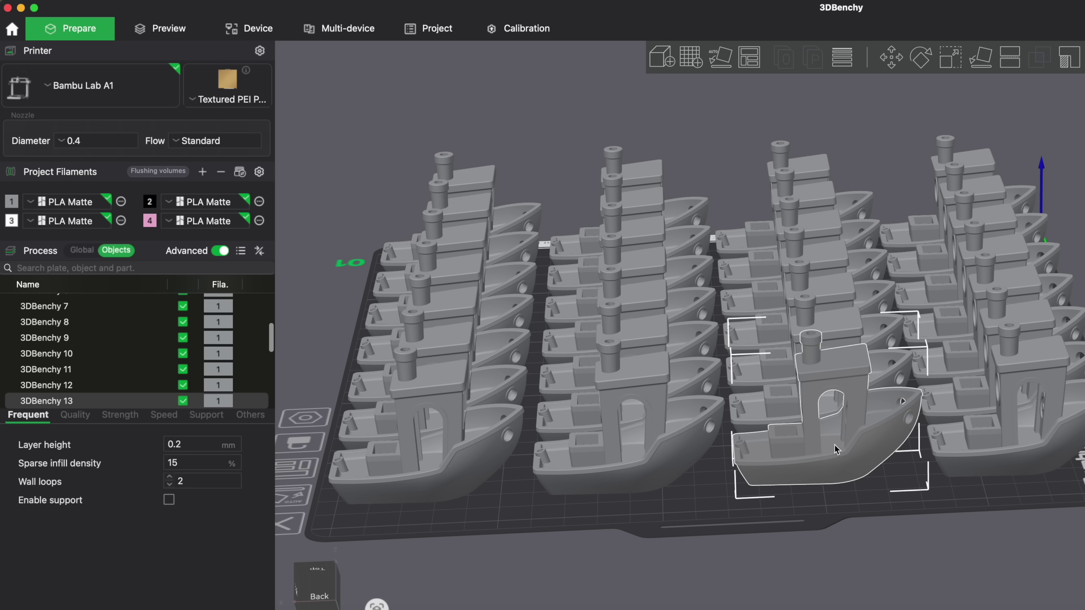
Step: Give the selected boat filament 2, then make three more boats pink with filament 4
{"action": "key", "text": "2"}
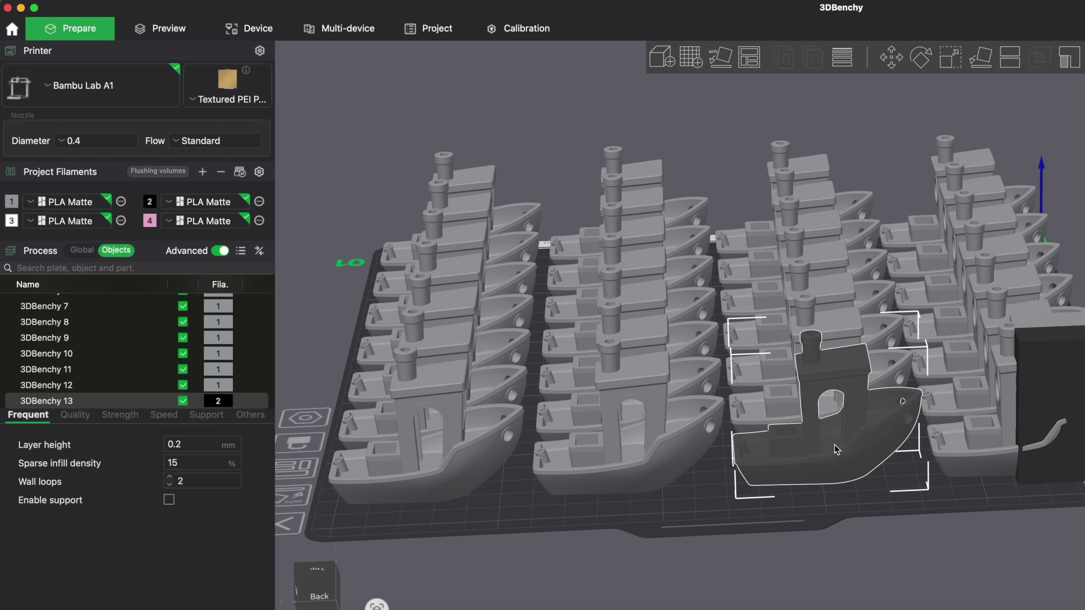
{"action": "left_click", "coordinate": [637, 439]}
{"action": "key", "text": "4"}
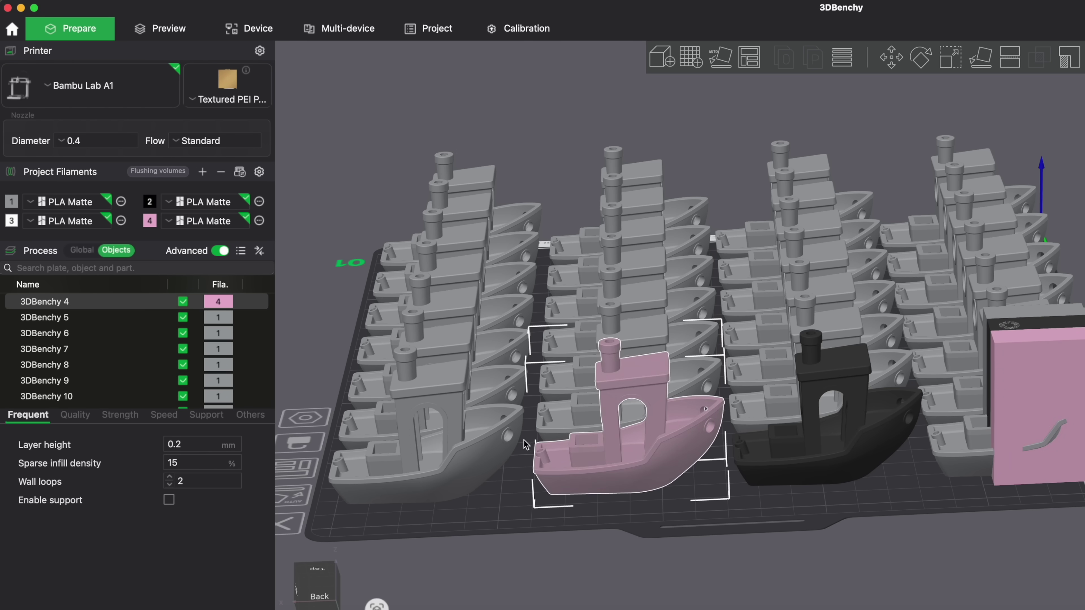
{"action": "left_click", "coordinate": [464, 444]}
{"action": "key", "text": "4"}
{"action": "left_click", "coordinate": [632, 201]}
{"action": "key", "text": "4"}
Step: Assign filament 3, 4 and 2 to the remaining rear boats
{"action": "left_click", "coordinate": [812, 257]}
{"action": "key", "text": "3"}
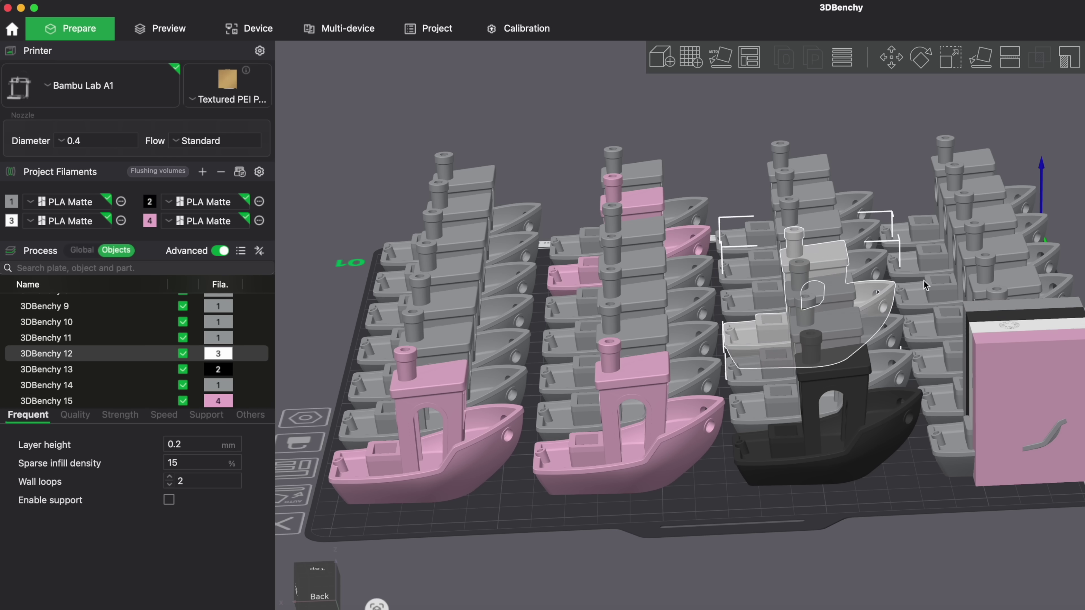
{"action": "left_click", "coordinate": [974, 214]}
{"action": "key", "text": "4"}
{"action": "left_click", "coordinate": [606, 333]}
{"action": "left_click_drag", "start_coordinate": [388, 340], "coordinate": [639, 289]}
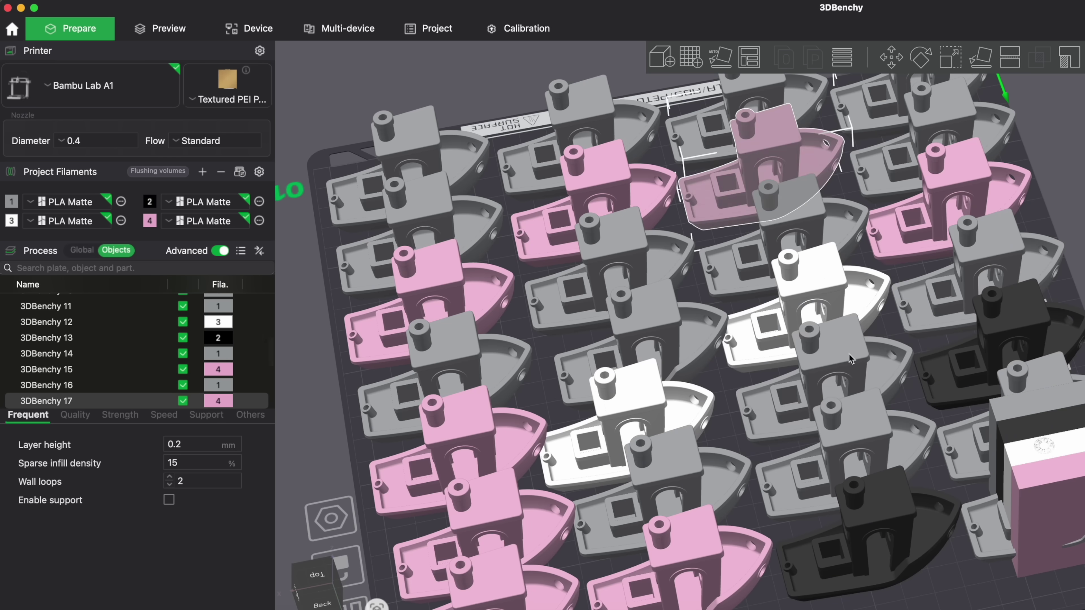
{"action": "left_click", "coordinate": [639, 290]}
{"action": "key", "text": "2"}
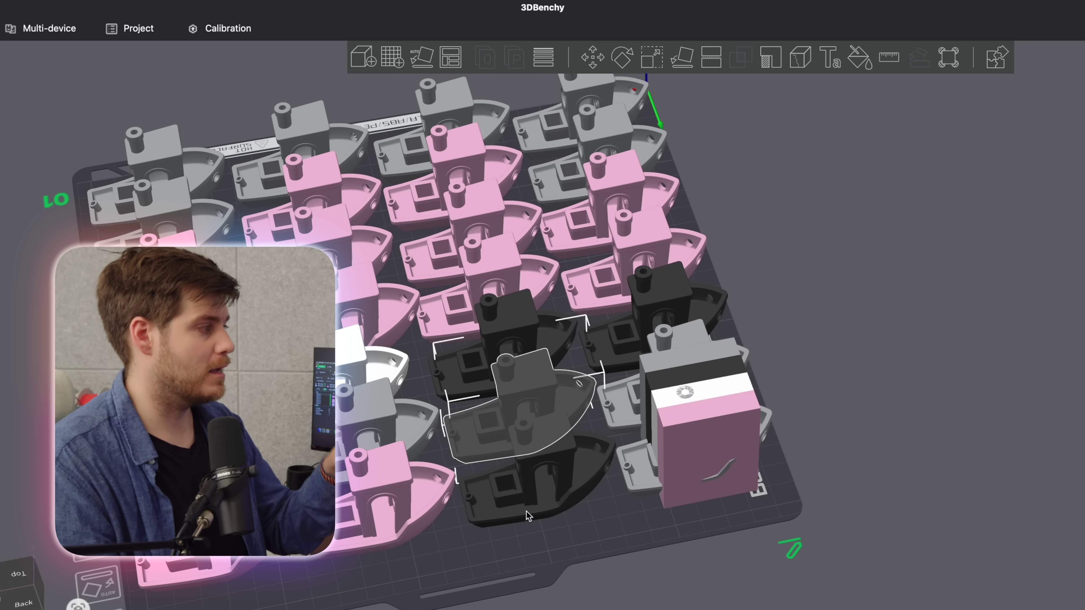
{"action": "left_click_drag", "start_coordinate": [423, 410], "coordinate": [529, 548]}
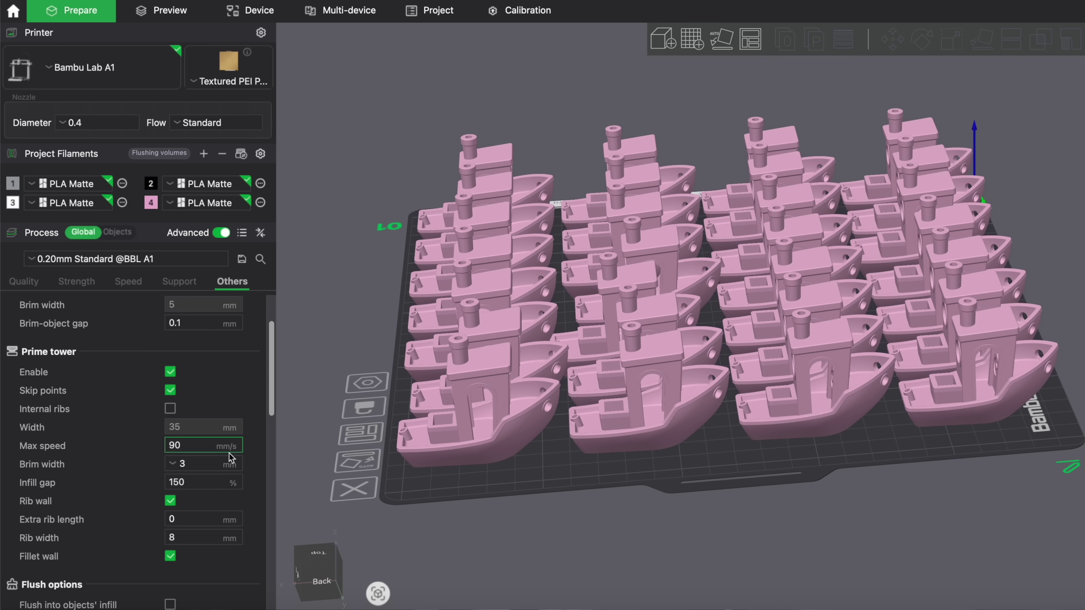
Step: Set the global Print sequence under Special mode to By object
{"action": "scroll", "coordinate": [16, 470], "scroll_direction": "down", "scroll_amount": 4}
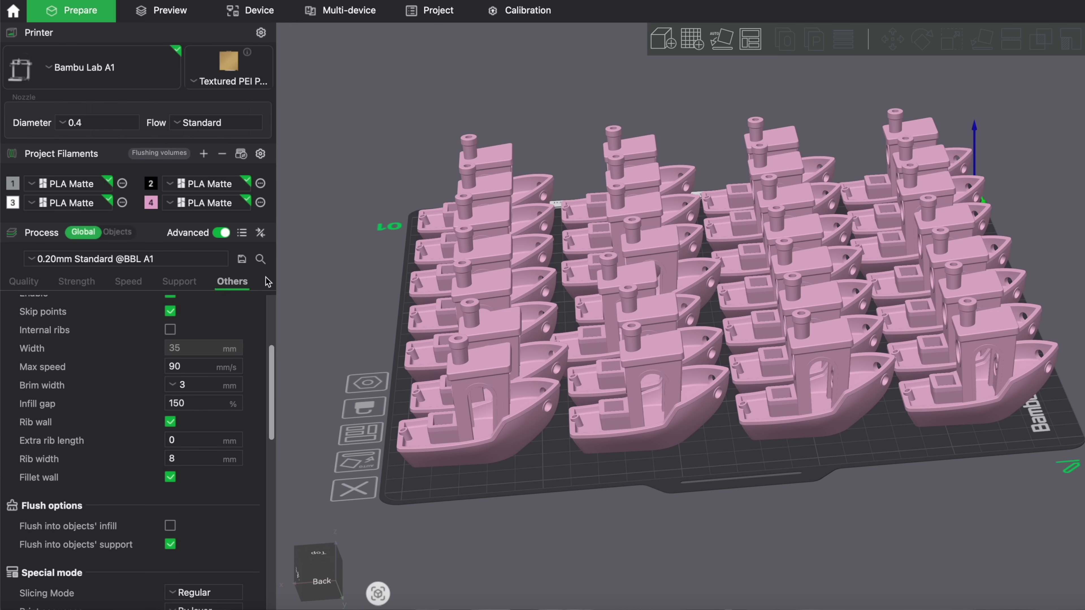
{"action": "scroll", "coordinate": [188, 518], "scroll_direction": "down", "scroll_amount": 1}
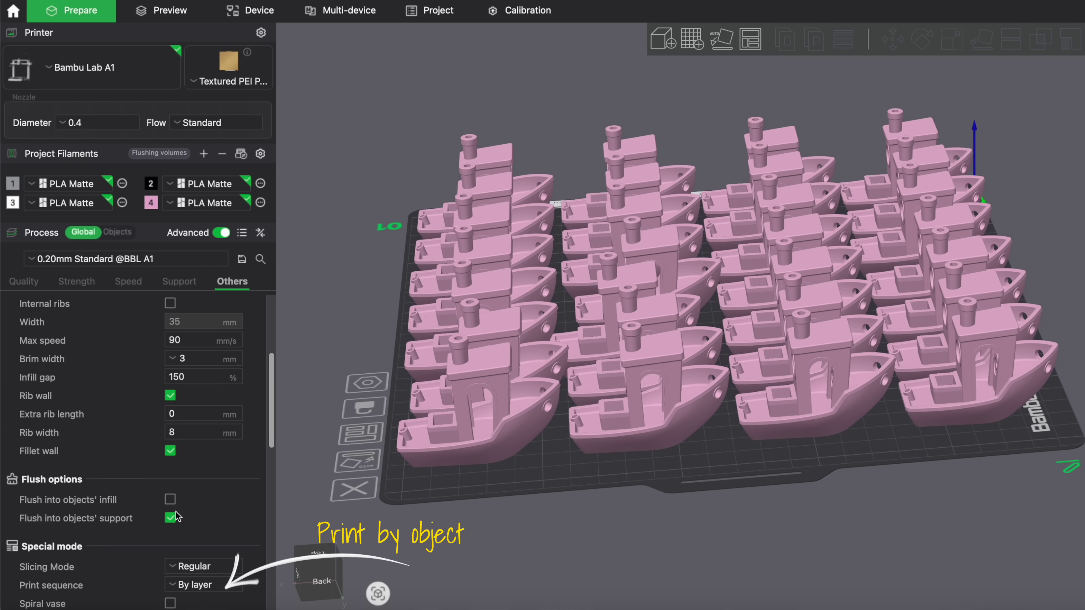
{"action": "scroll", "coordinate": [176, 517], "scroll_direction": "down", "scroll_amount": 1}
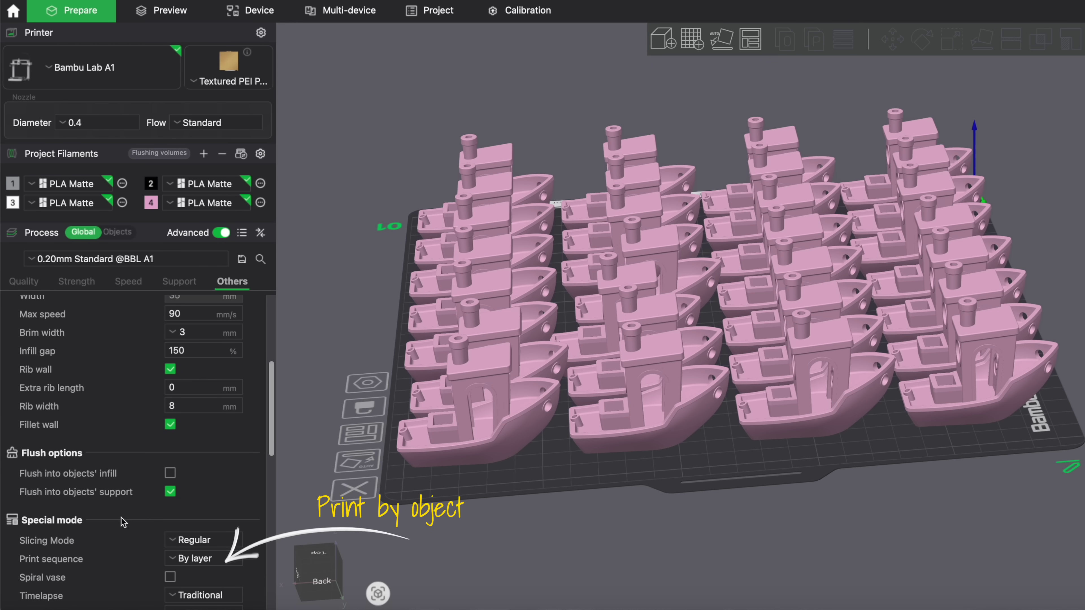
{"action": "scroll", "coordinate": [98, 534], "scroll_direction": "down", "scroll_amount": 1}
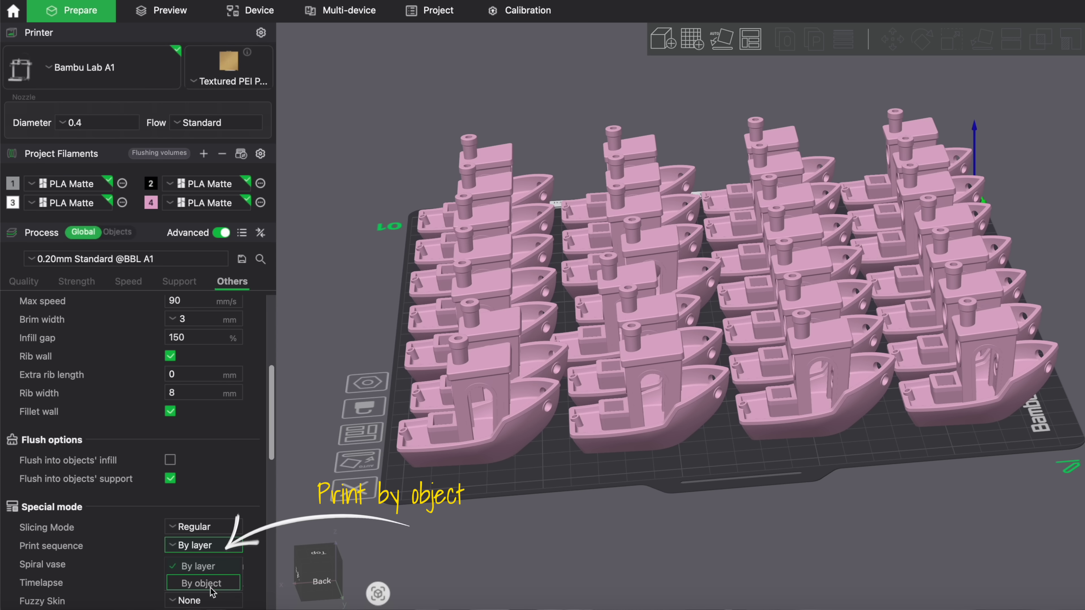
{"action": "left_click", "coordinate": [211, 585]}
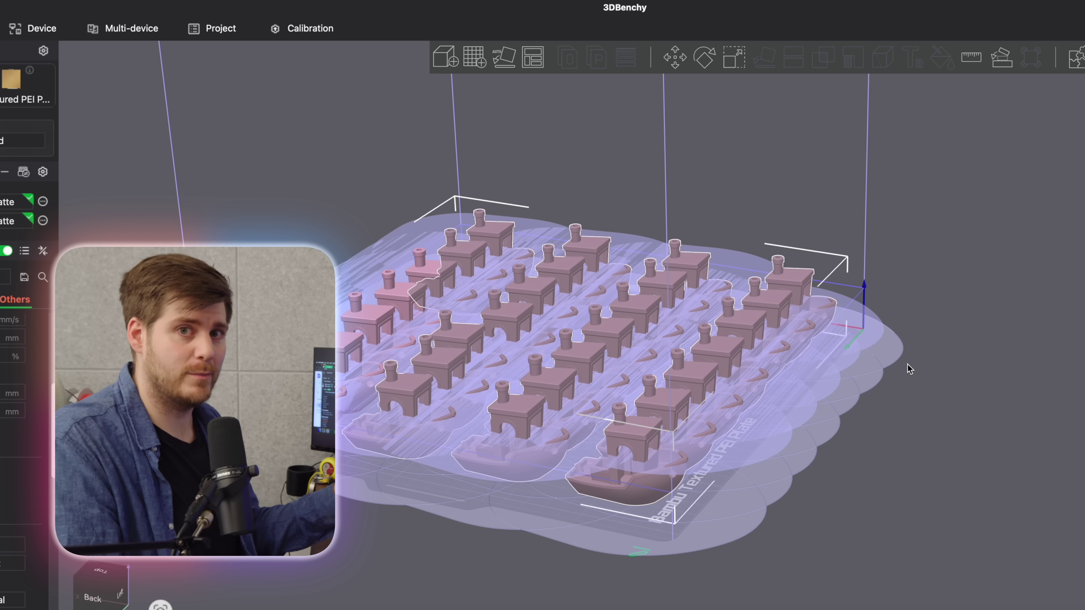
{"action": "left_click_drag", "start_coordinate": [909, 369], "coordinate": [878, 515]}
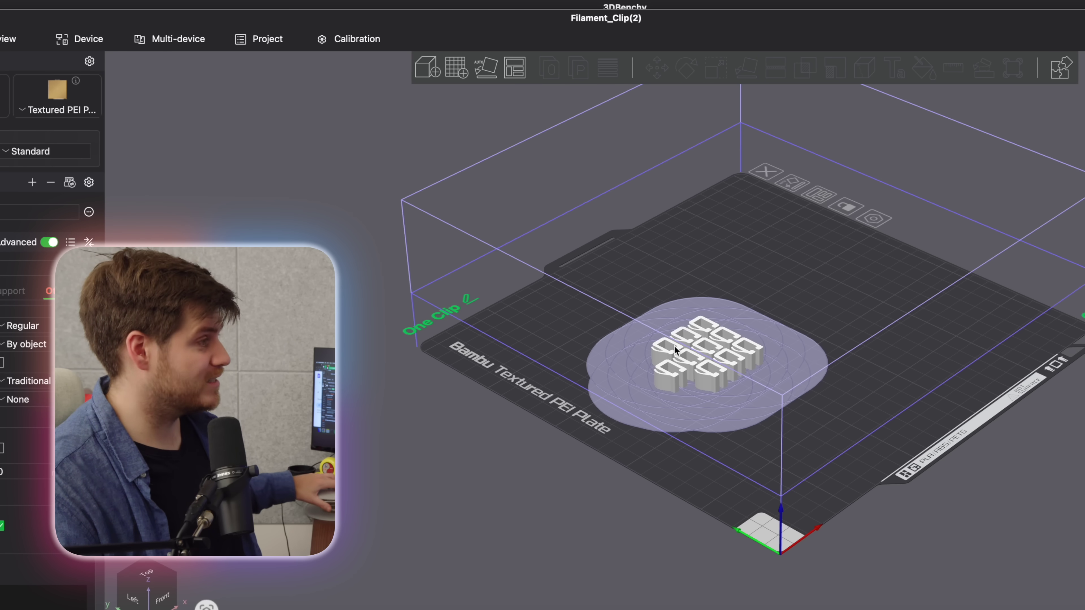
Step: Drag five clips out of the cluster, then select all and auto-arrange them across the plate
{"action": "left_click_drag", "start_coordinate": [771, 253], "coordinate": [755, 175]}
{"action": "left_click_drag", "start_coordinate": [737, 350], "coordinate": [854, 243]}
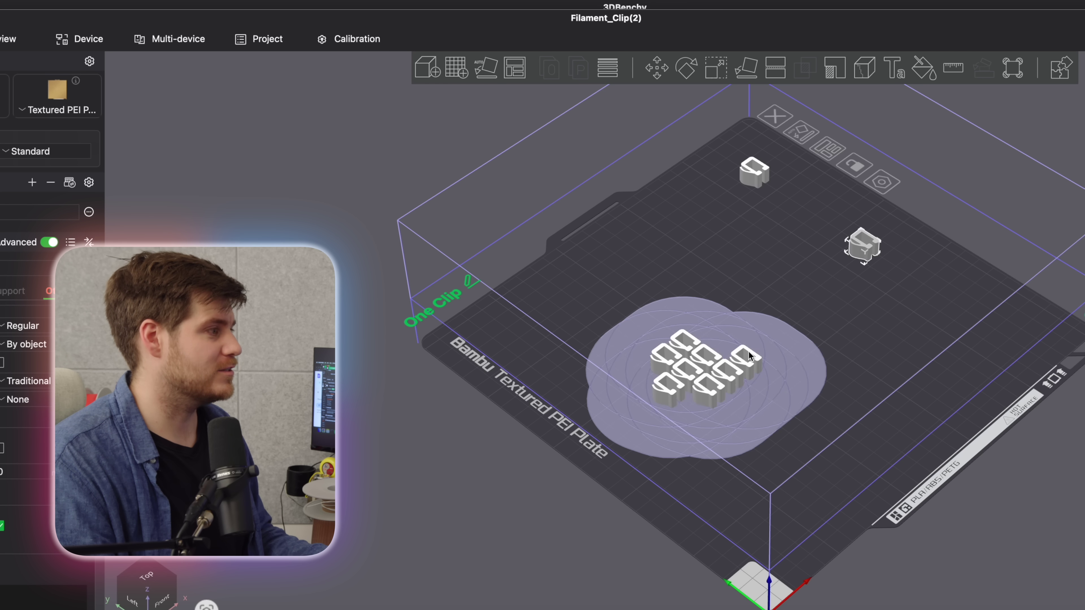
{"action": "left_click_drag", "start_coordinate": [745, 358], "coordinate": [989, 319]}
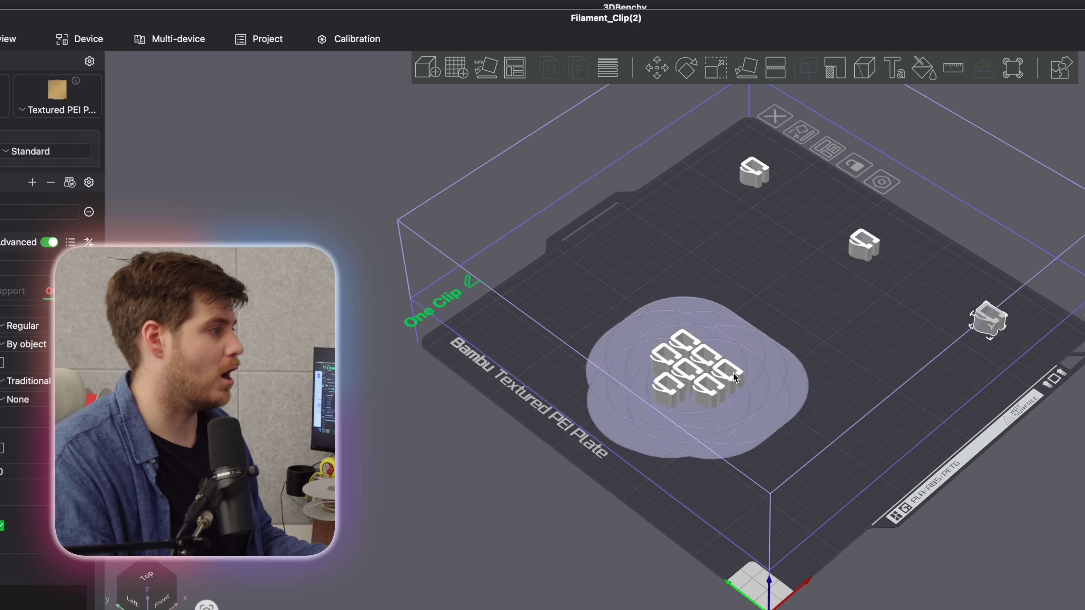
{"action": "left_click_drag", "start_coordinate": [731, 378], "coordinate": [639, 249]}
{"action": "left_click_drag", "start_coordinate": [680, 345], "coordinate": [751, 311]}
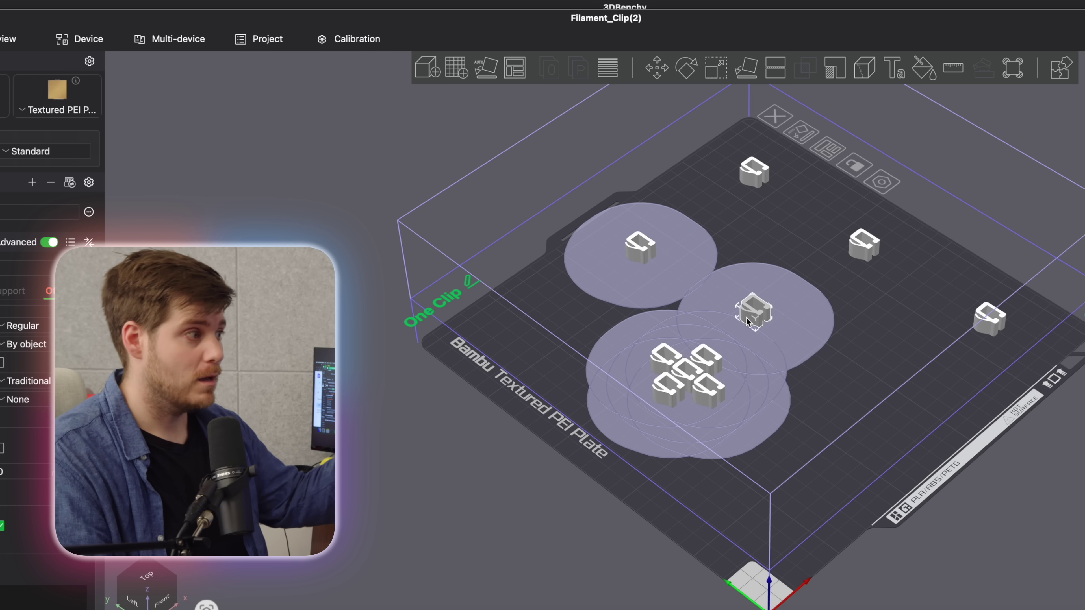
{"action": "left_click_drag", "start_coordinate": [715, 363], "coordinate": [890, 402]}
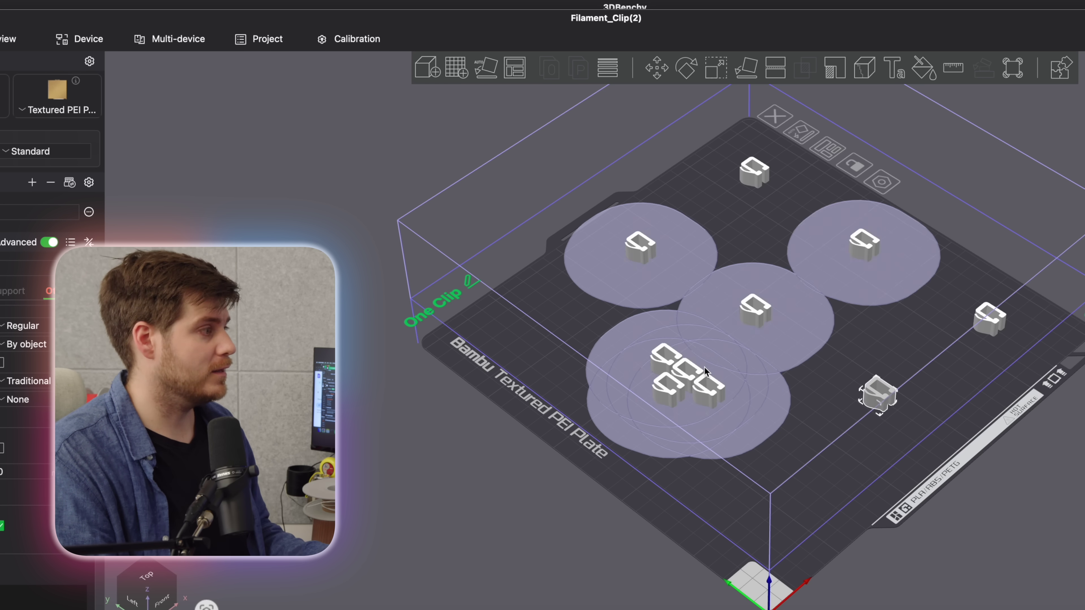
{"action": "key", "text": "super+a"}
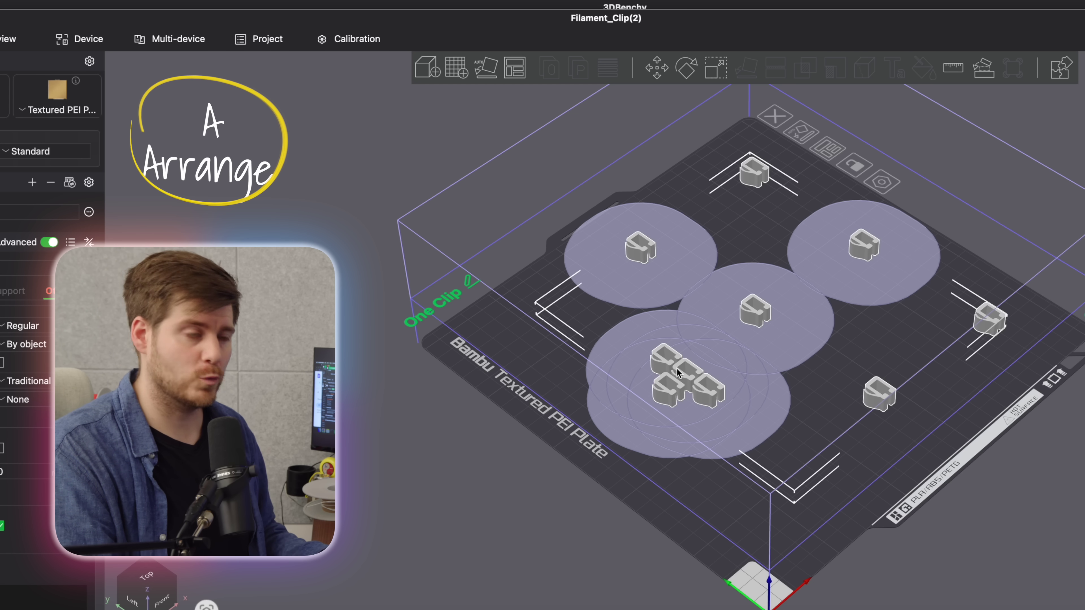
{"action": "key", "text": "a"}
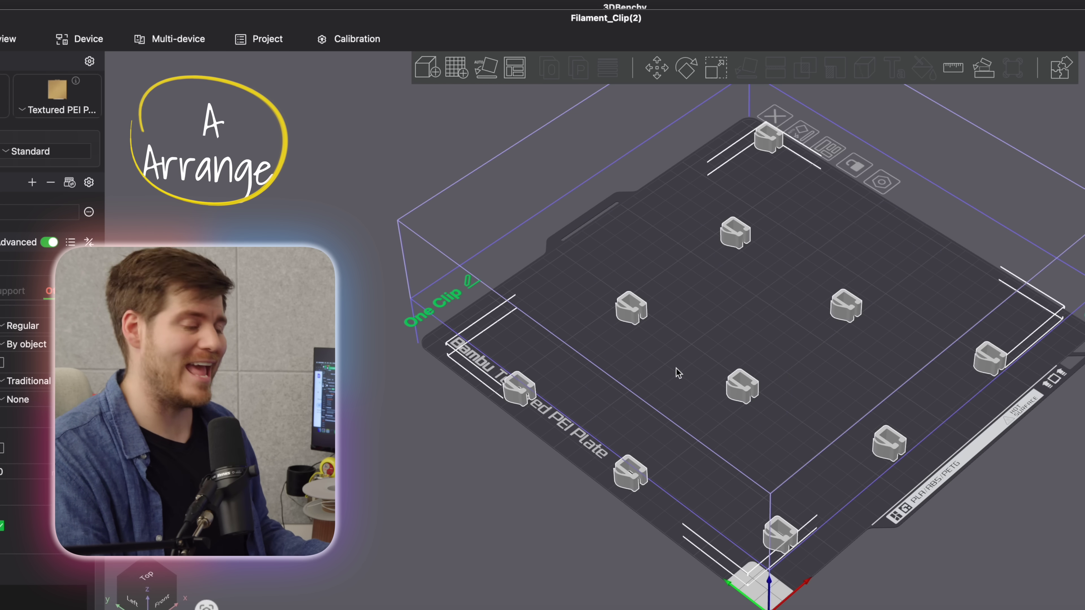
{"action": "mouse_move", "coordinate": [682, 359]}
{"action": "left_mouse_down"}
{"action": "mouse_move", "coordinate": [700, 345]}
{"action": "mouse_move", "coordinate": [672, 350]}
{"action": "mouse_move", "coordinate": [694, 346]}
{"action": "left_mouse_up"}
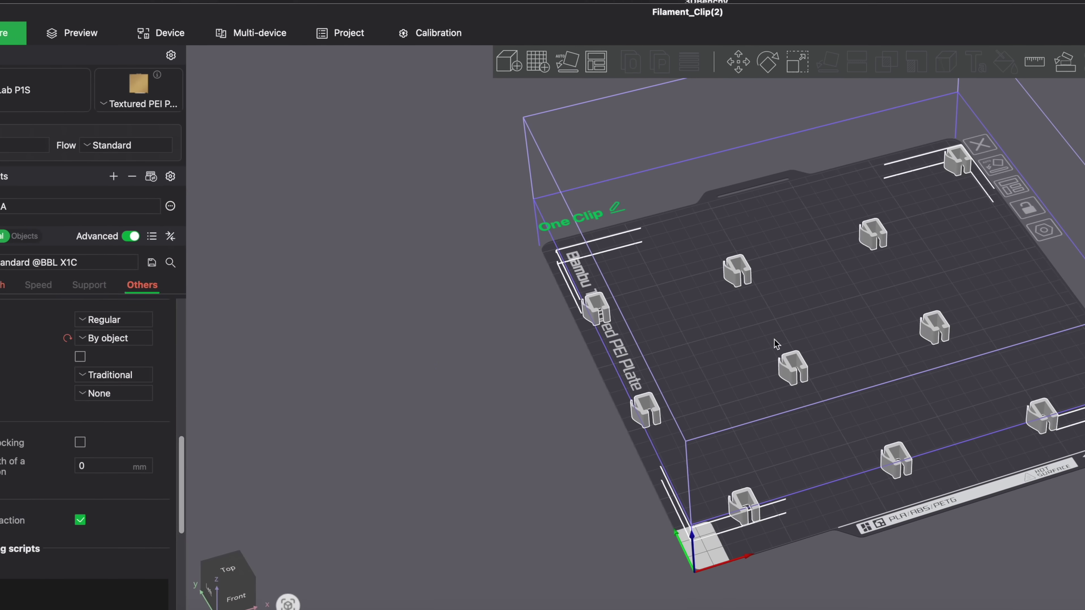